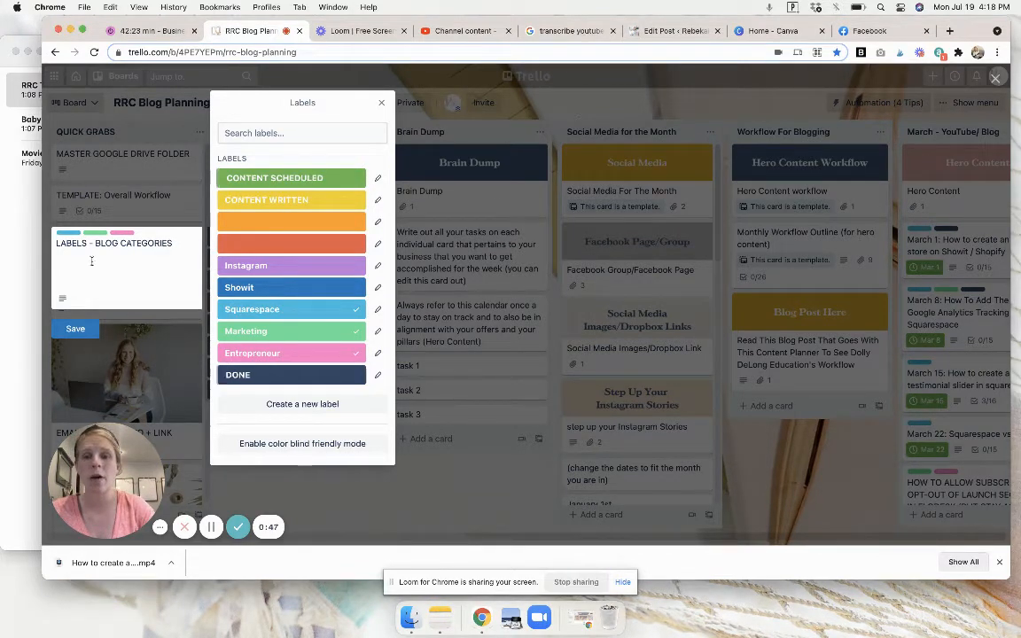
Close the label editor of the LABELS - BLOG CATEGORIES card and view the March - YouTube/ Blog list down to its last card.
left_click(381, 103)
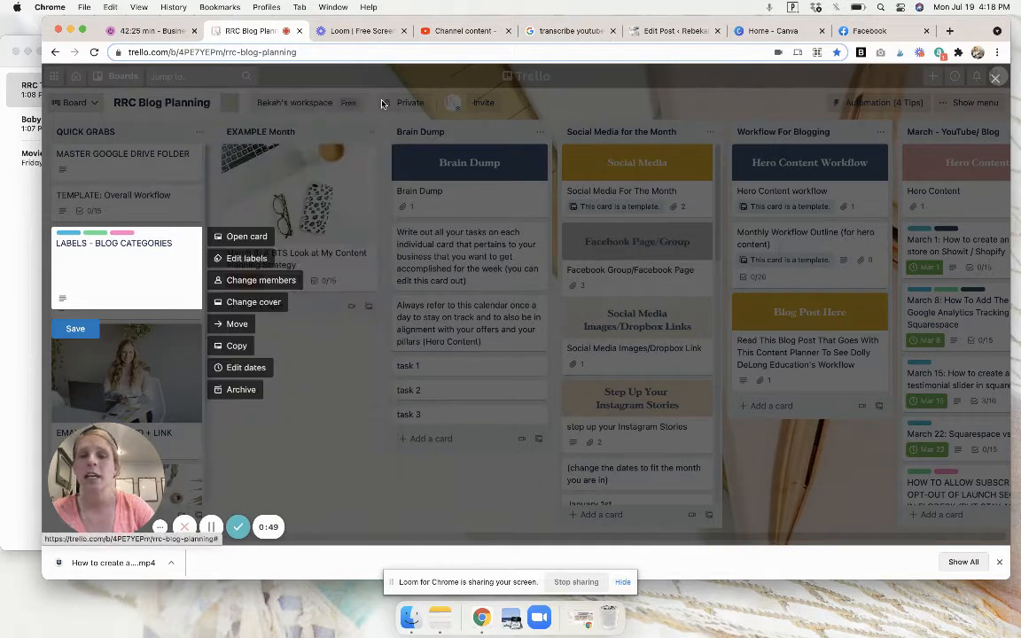
left_click(310, 425)
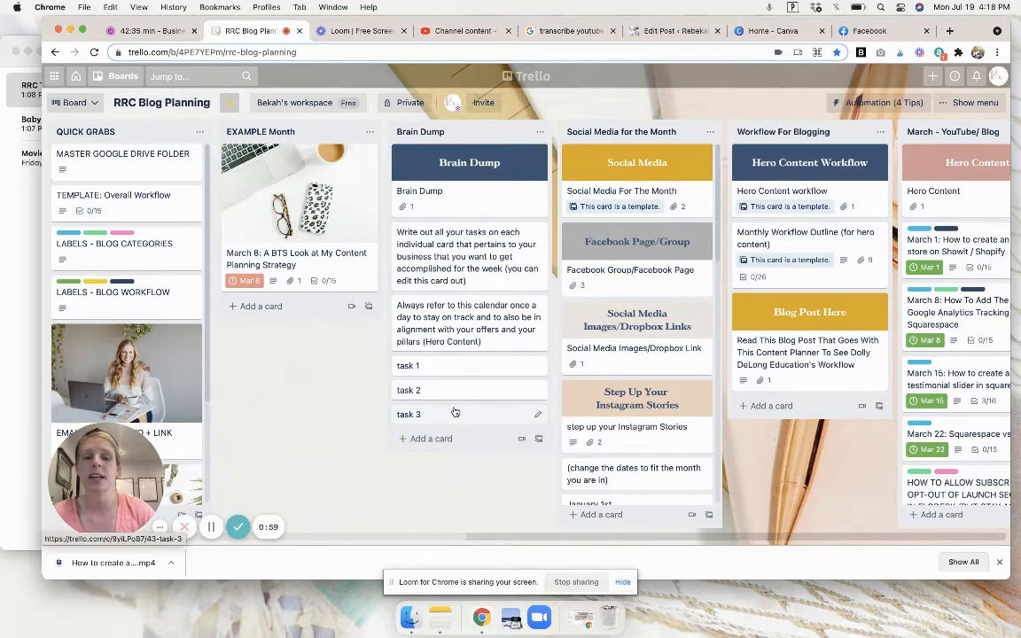
scroll(455, 413, "right", 2)
scroll(455, 412, "right", 10)
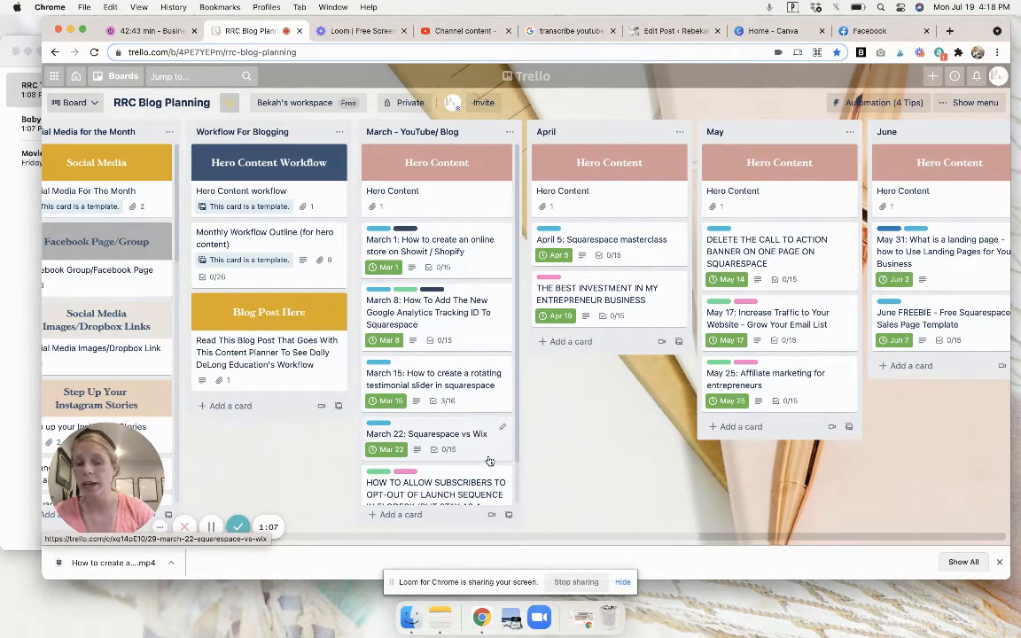
scroll(489, 444, "down", 2)
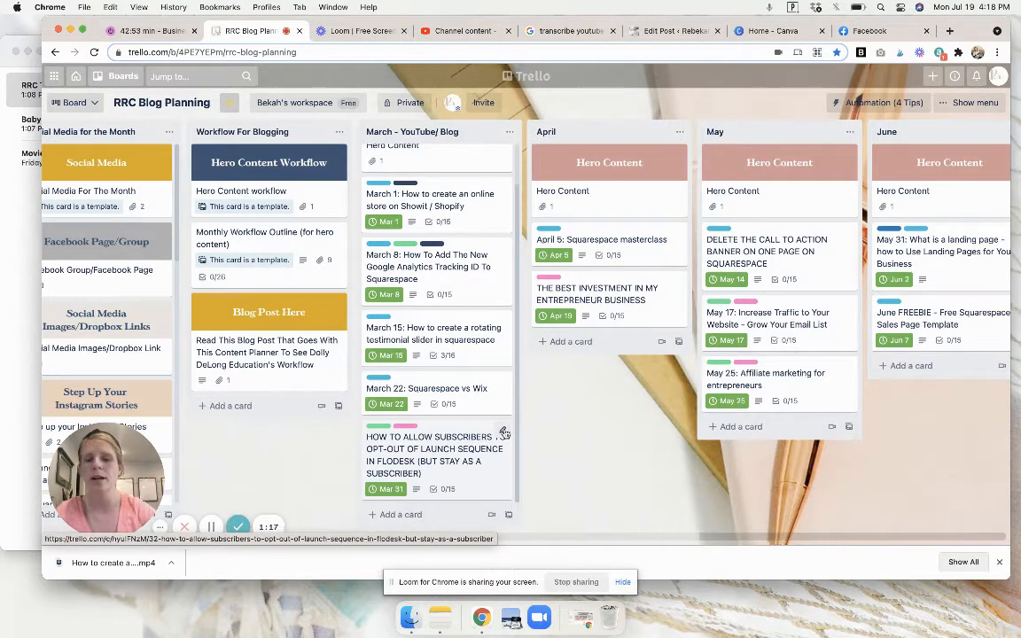
Open the March card about letting subscribers opt out of a Flodesk launch sequence, review its labels, due date and checklists, and close it.
left_click(504, 432)
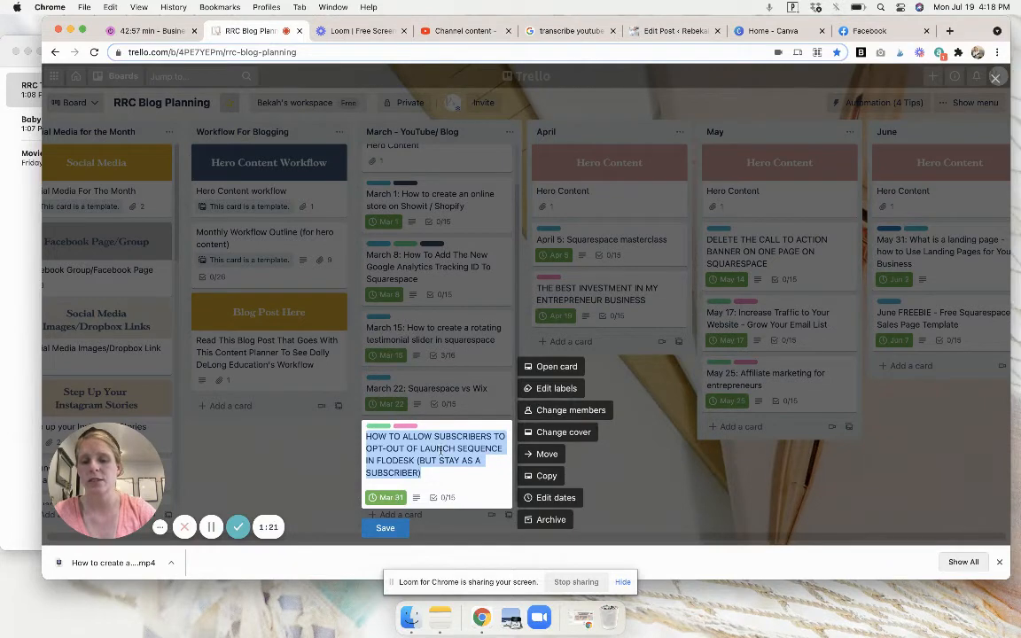
left_click(568, 374)
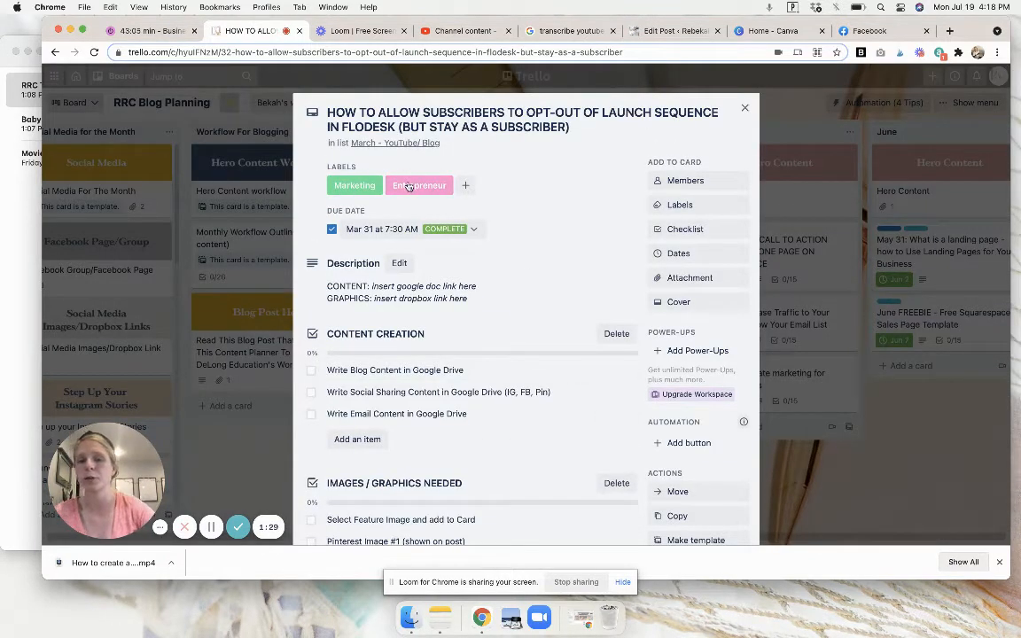
scroll(418, 270, "down", 1)
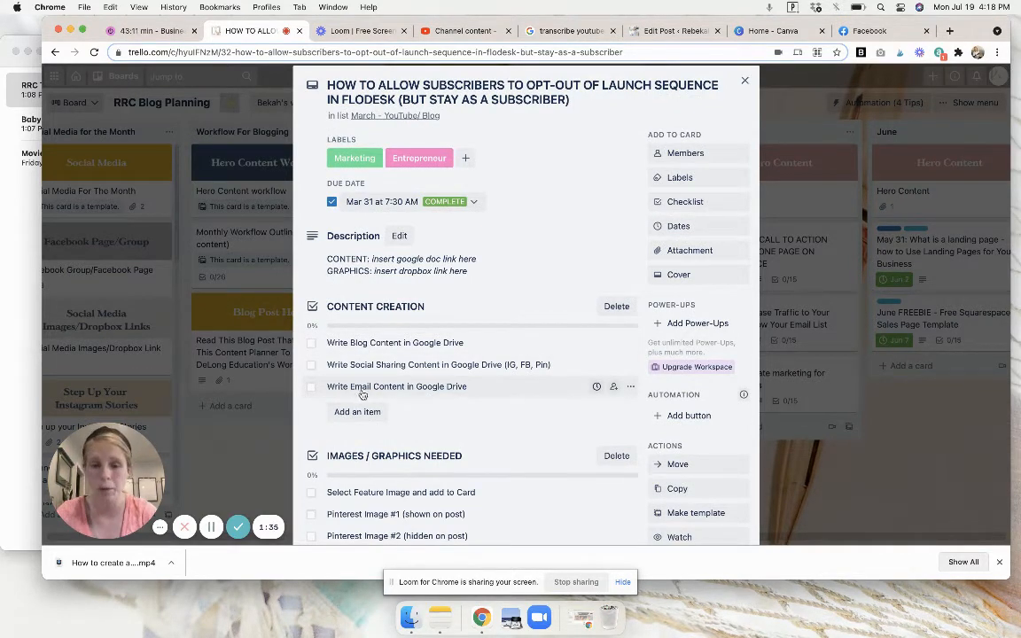
scroll(372, 398, "down", 10)
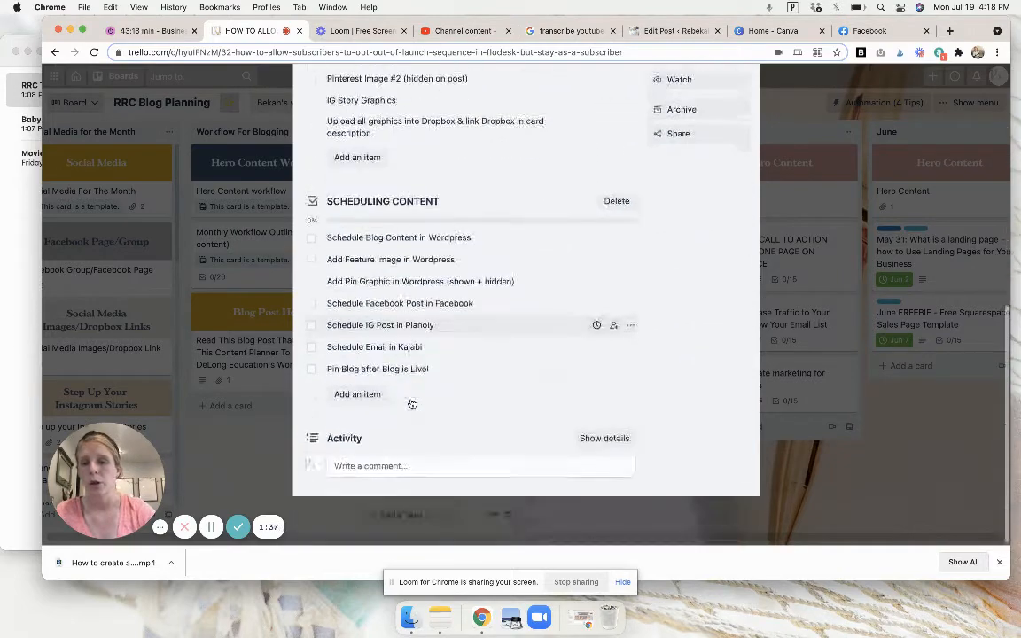
scroll(486, 290, "up", 6)
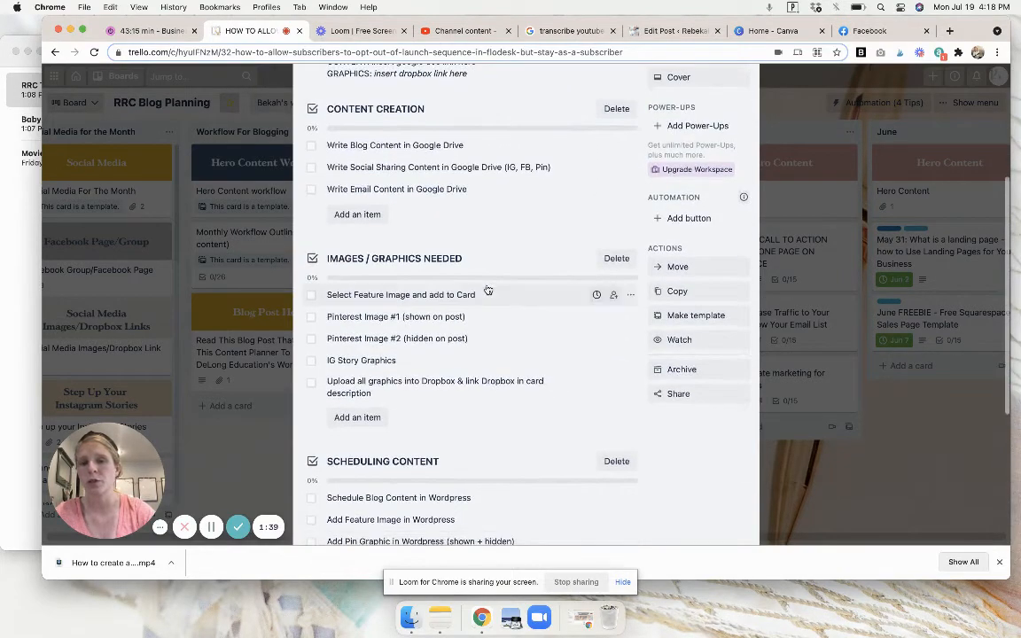
scroll(486, 290, "down", 1)
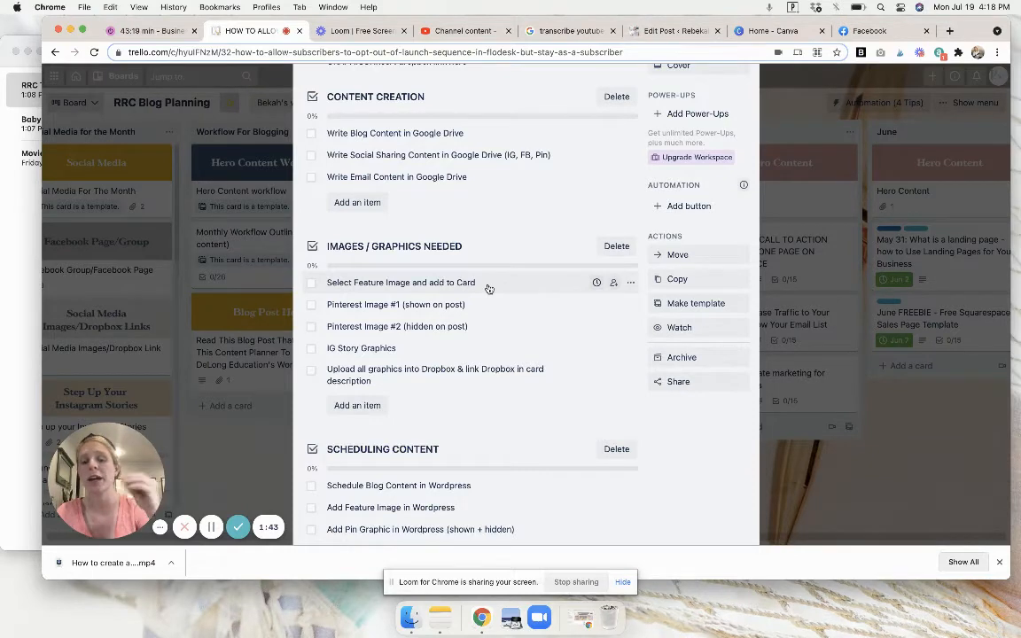
scroll(487, 286, "down", 3)
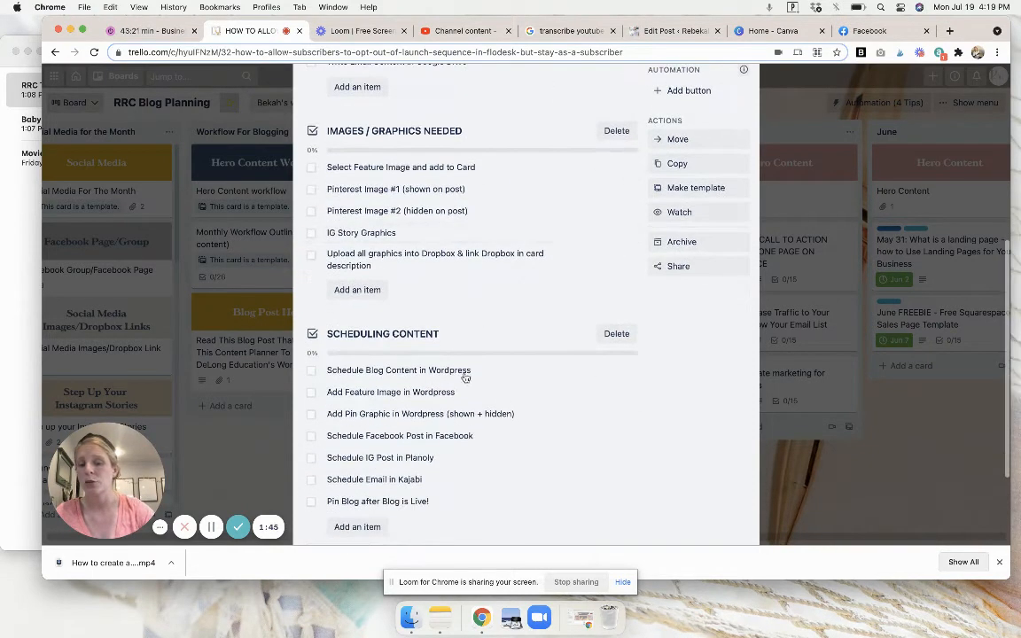
scroll(466, 377, "up", 10)
left_click(747, 108)
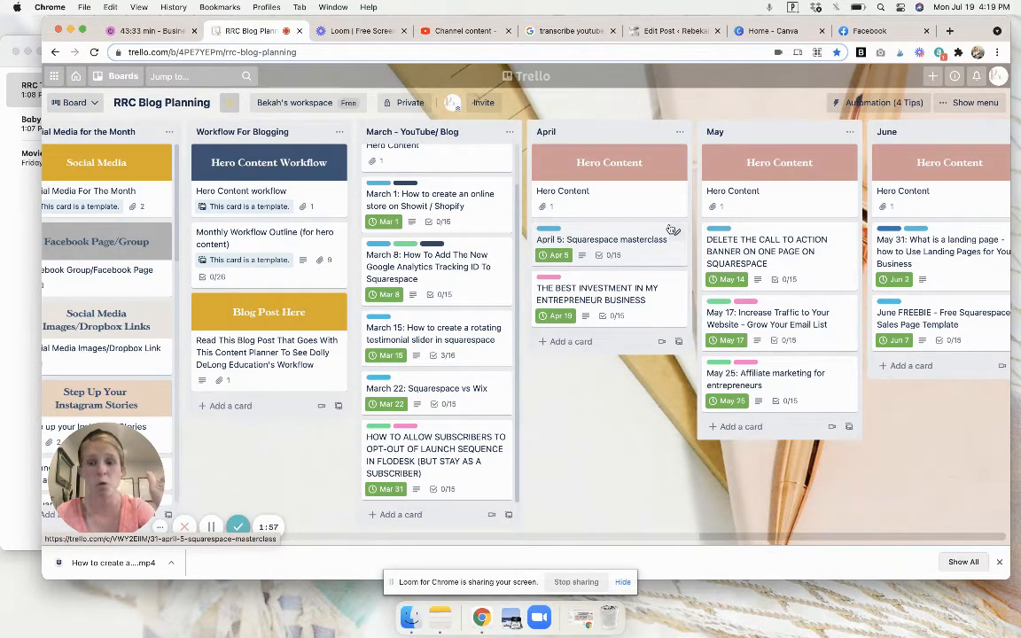
Examine the blog cards planned in the April to July and Blogs Maternity Leave lists.
scroll(673, 231, "right", 8)
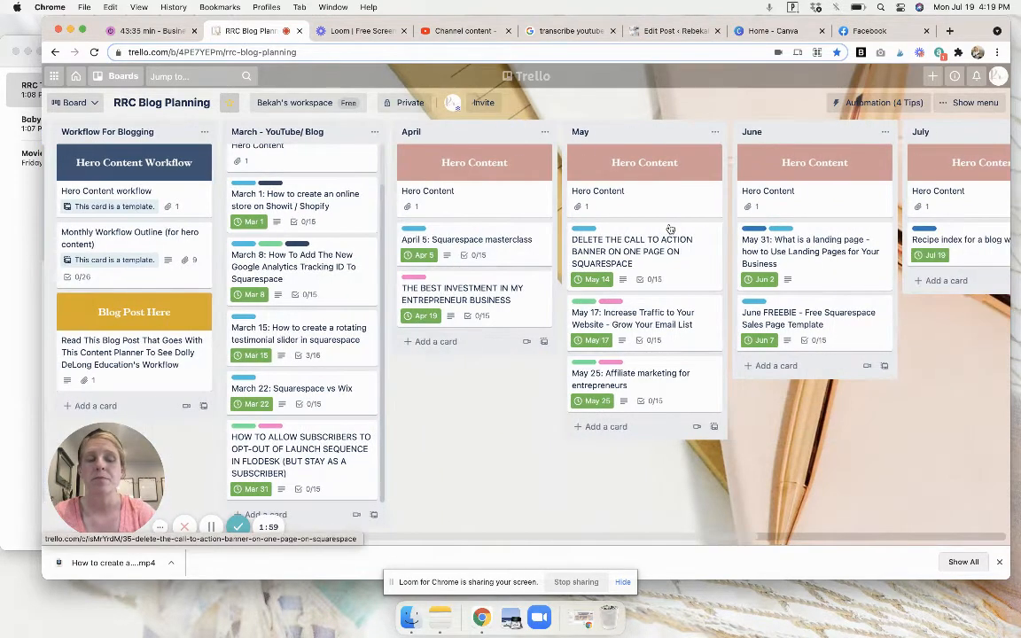
scroll(671, 229, "right", 2)
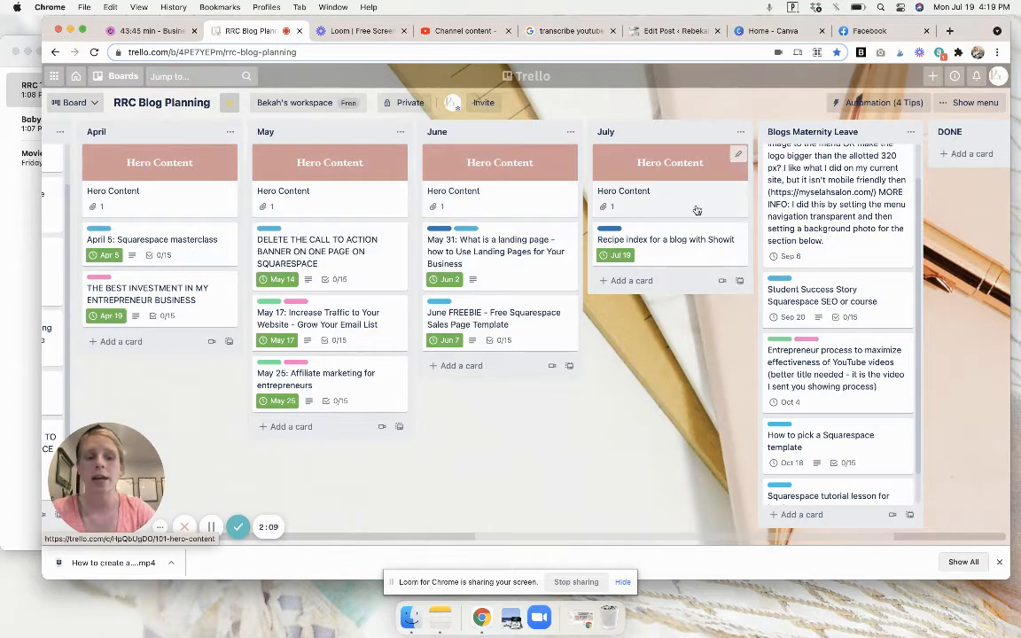
scroll(798, 266, "up", 2)
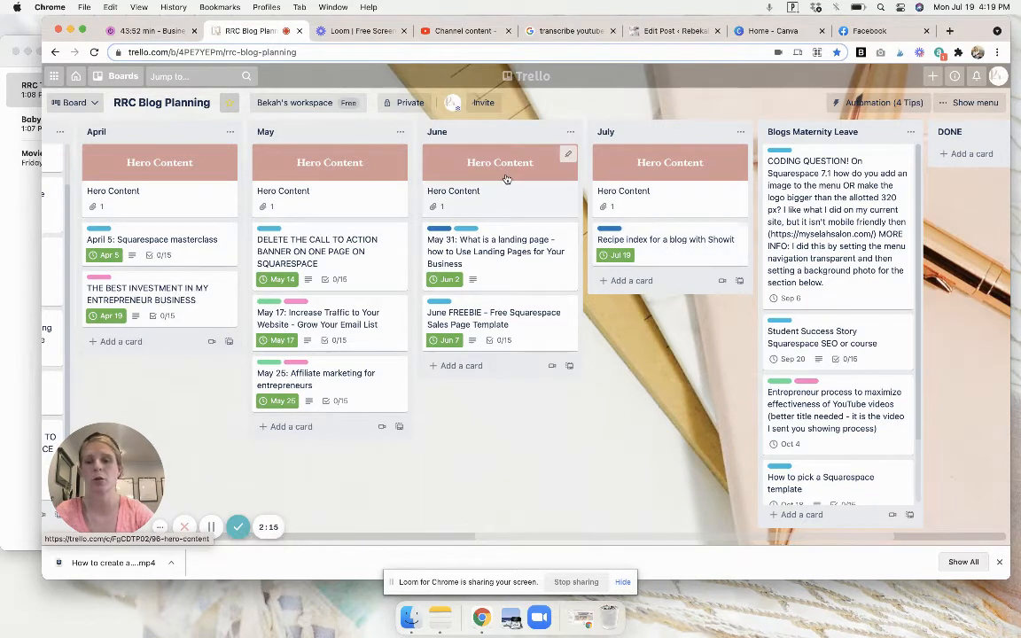
Show the download option for the recipe index video in Loom, and upload the downloaded MP4 file in YouTube Studio.
left_click(337, 32)
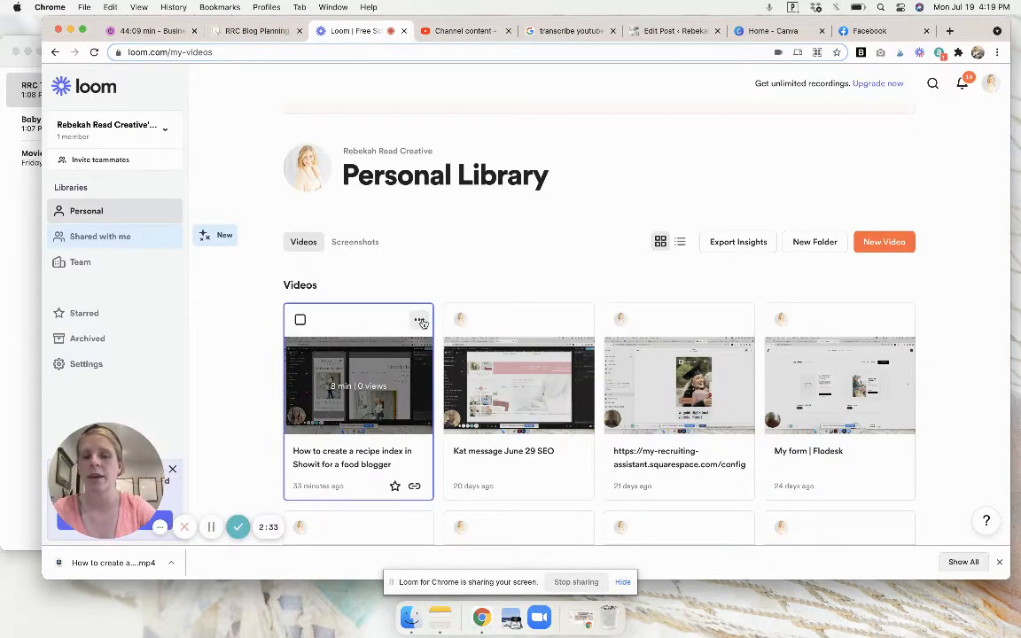
left_click(420, 320)
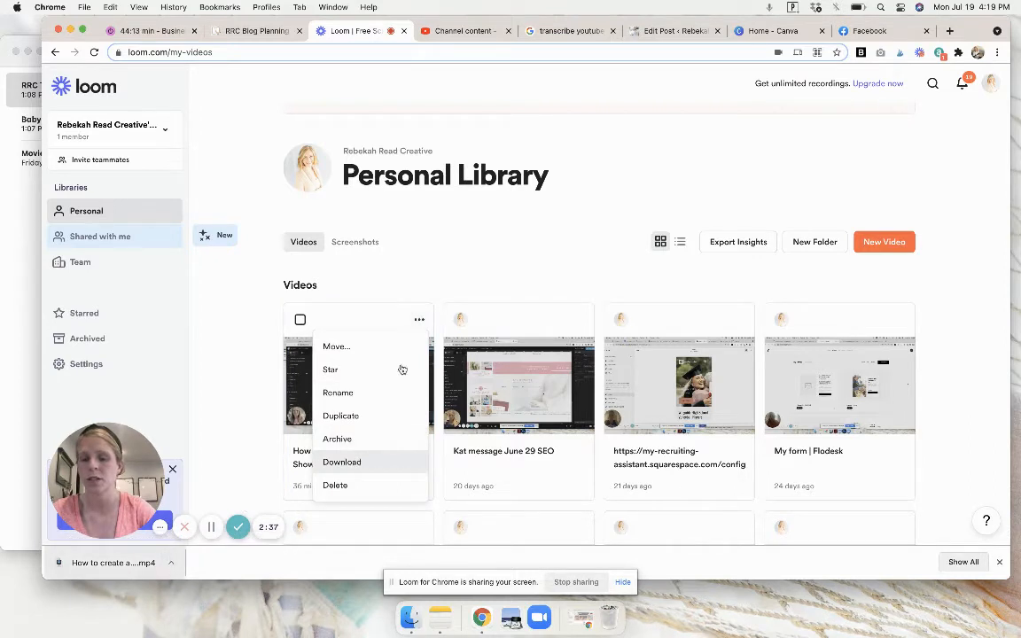
left_click(465, 31)
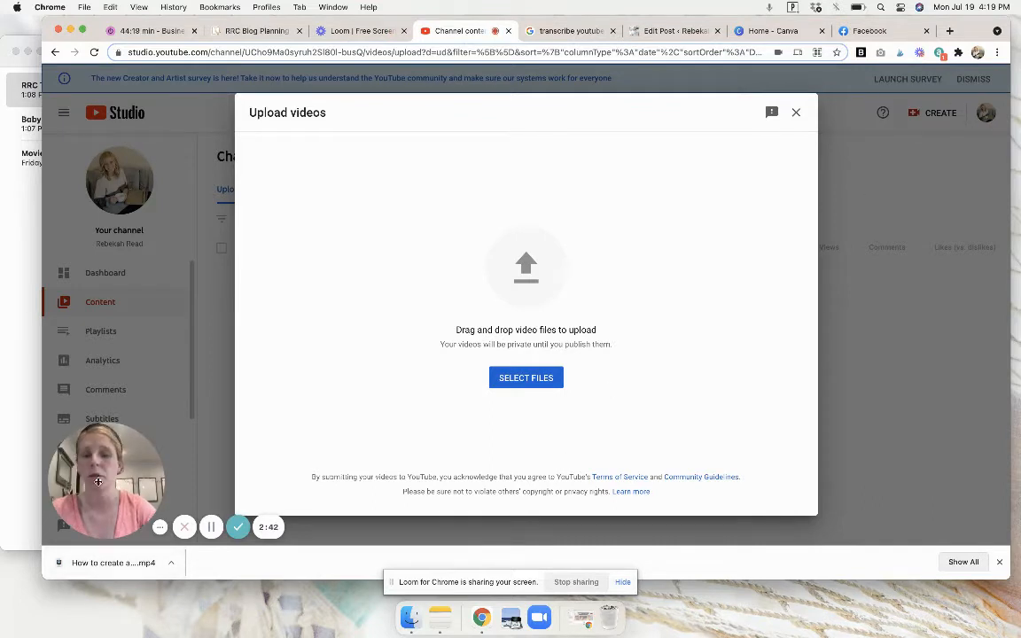
left_click_drag(95, 564, 464, 359)
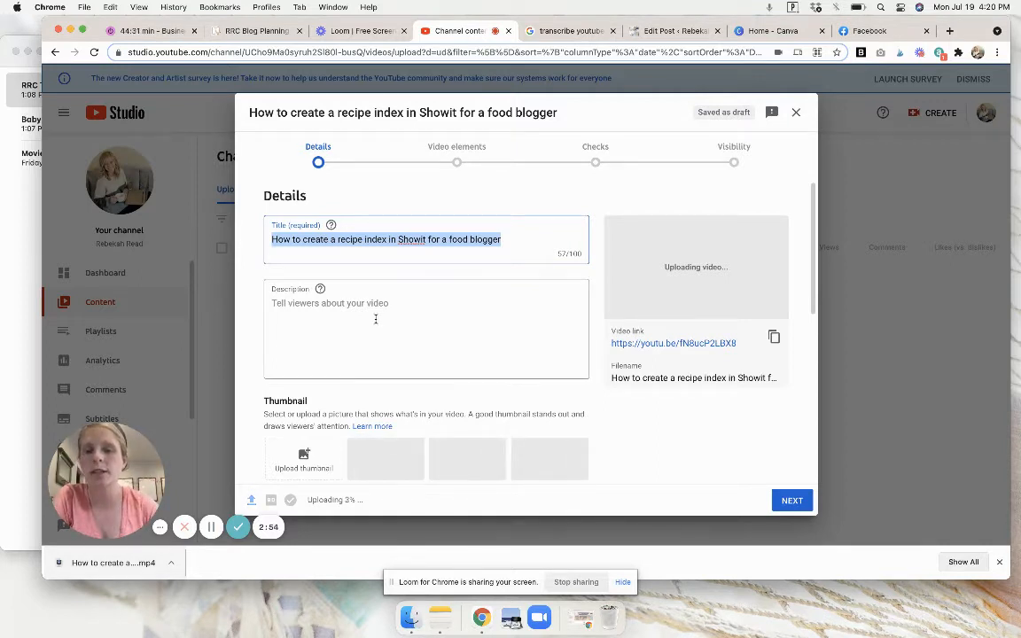
Copy the whole text under YOUTUBE DESCRIPTION from the note in Notes and paste it into the uploaded video's description.
left_click(26, 294)
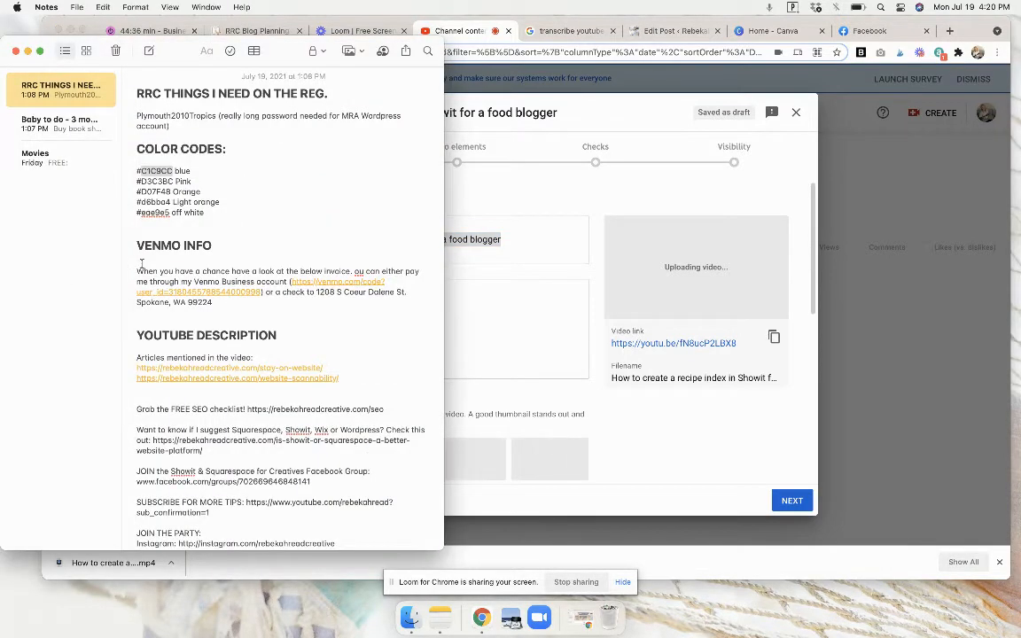
scroll(141, 264, "down", 4)
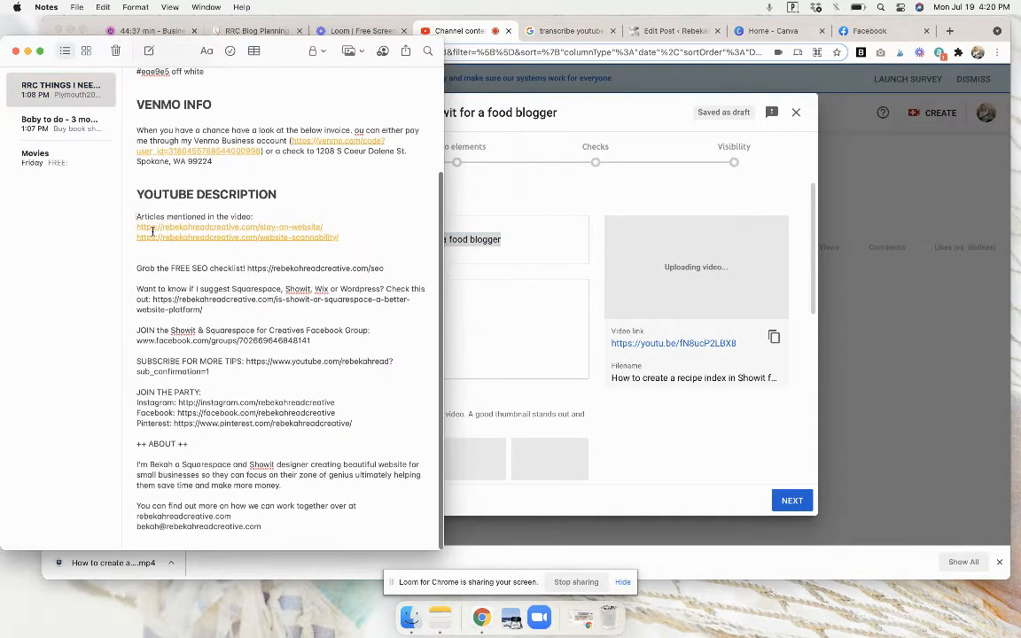
left_click_drag(136, 217, 291, 539)
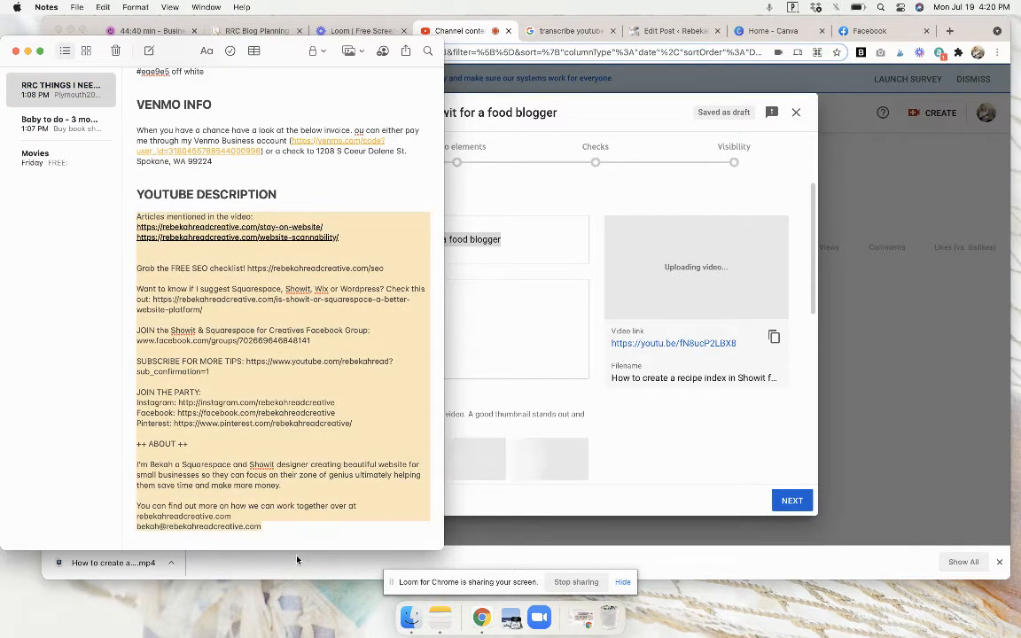
left_click(447, 295)
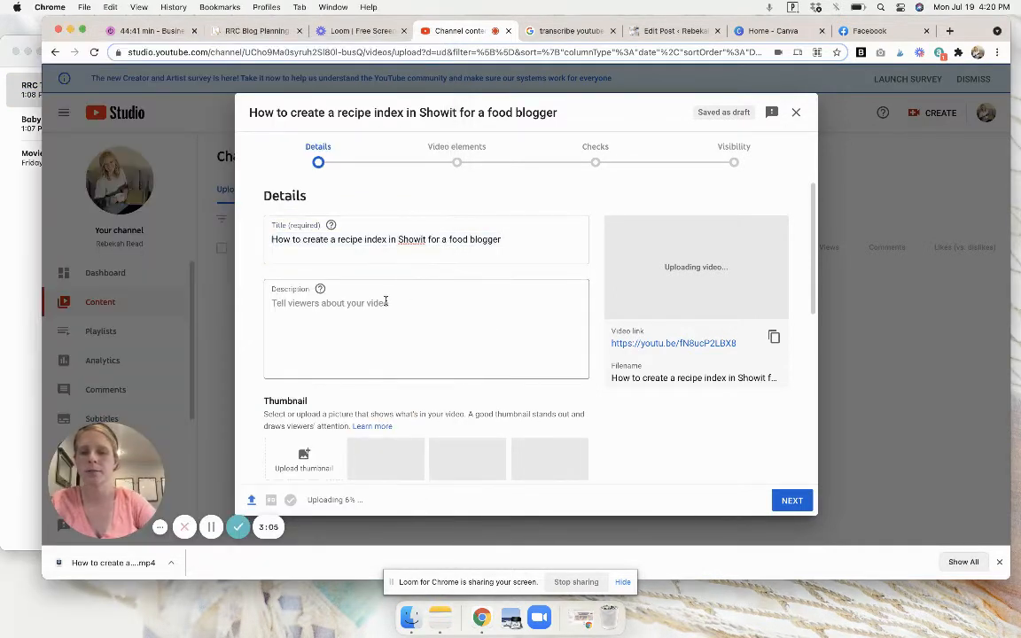
left_click(382, 302)
key("super+v")
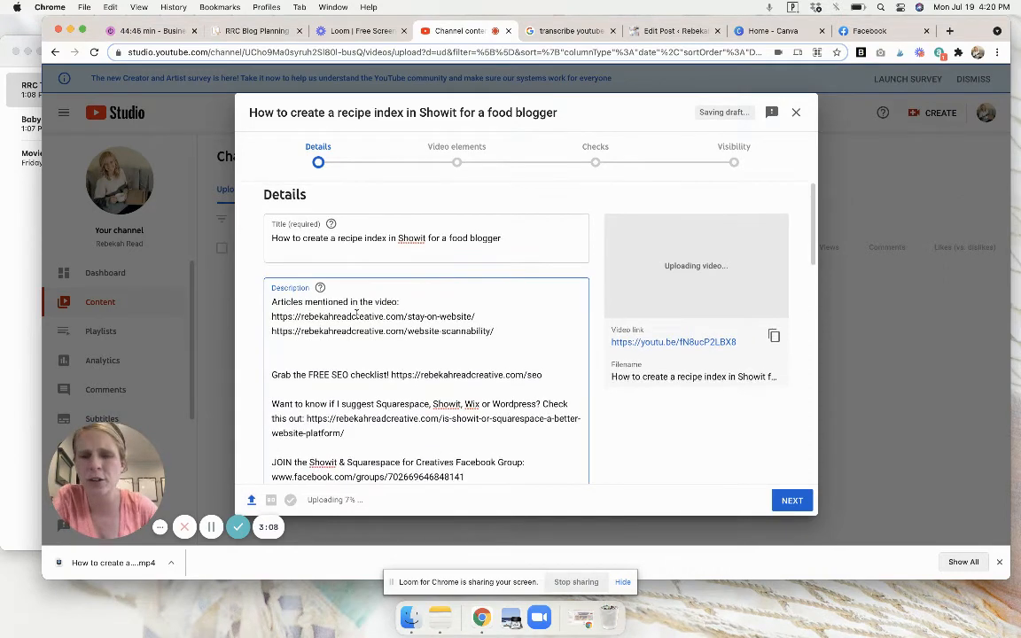
Delete the "Articles mentioned in the video" line, its two links and the blank lines so the description starts with the SEO checklist.
scroll(357, 315, "down", 2)
scroll(355, 315, "up", 2)
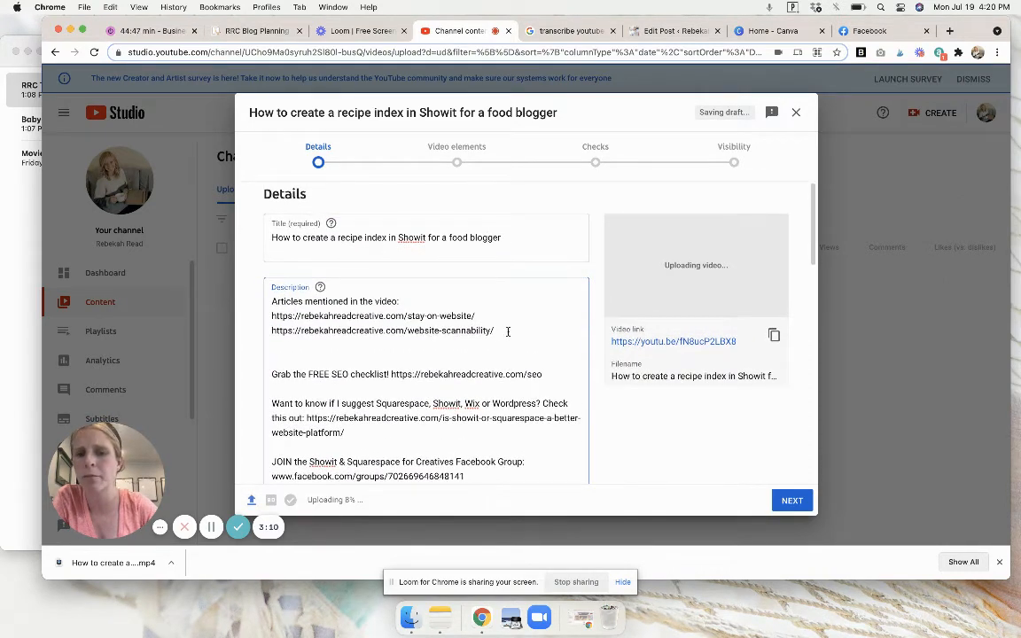
left_click_drag(497, 330, 253, 302)
key("BackSpace")
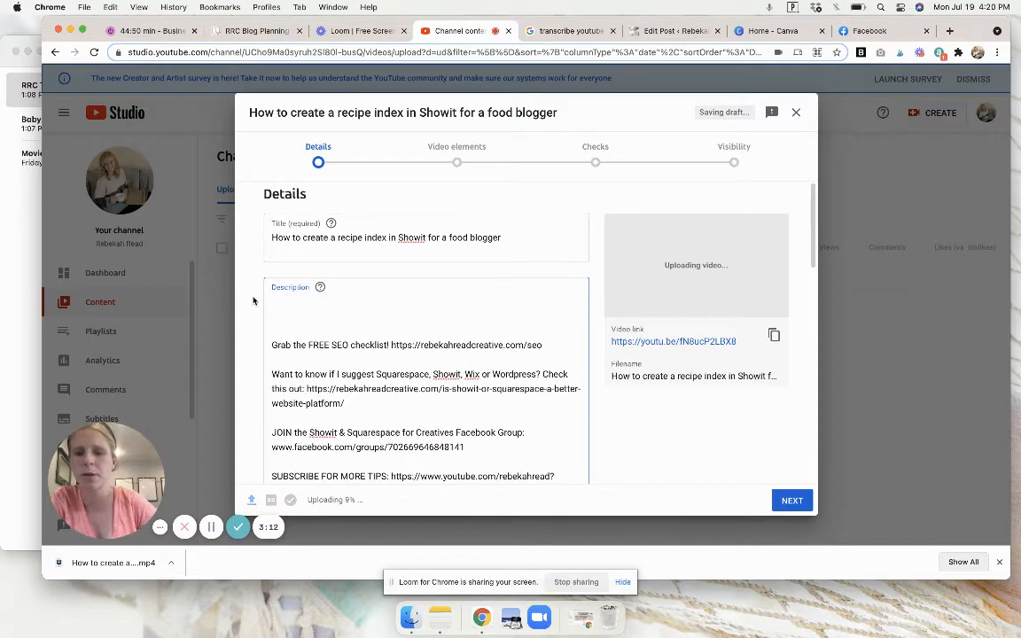
key("BackSpace")
key("BackSpace")
key("BackSpace")
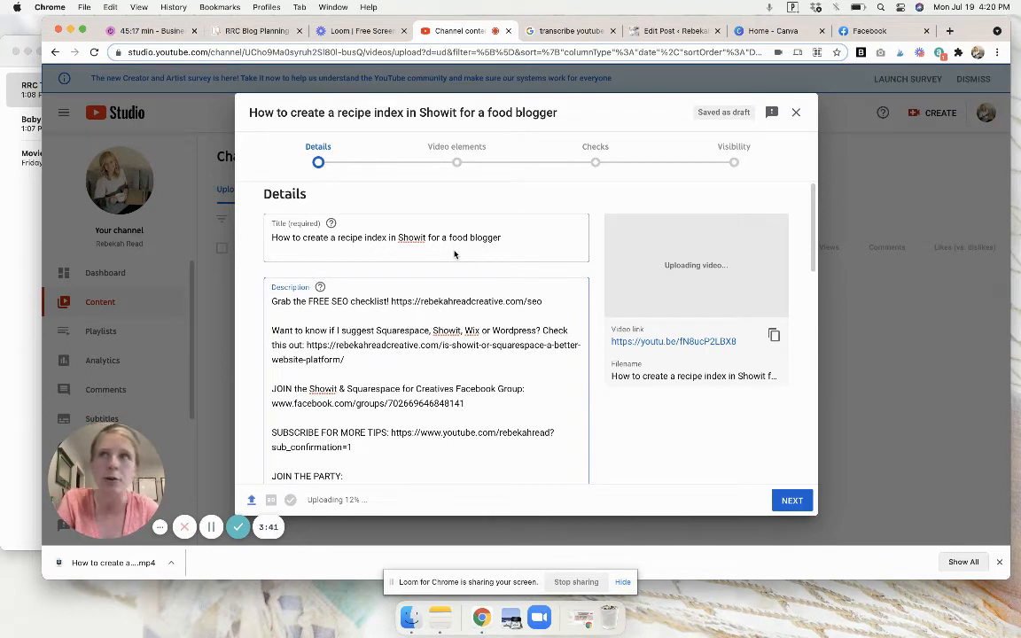
Review the video description from the website platform link through the group, social and about sections down to the thumbnail options.
left_click_drag(345, 359, 335, 346)
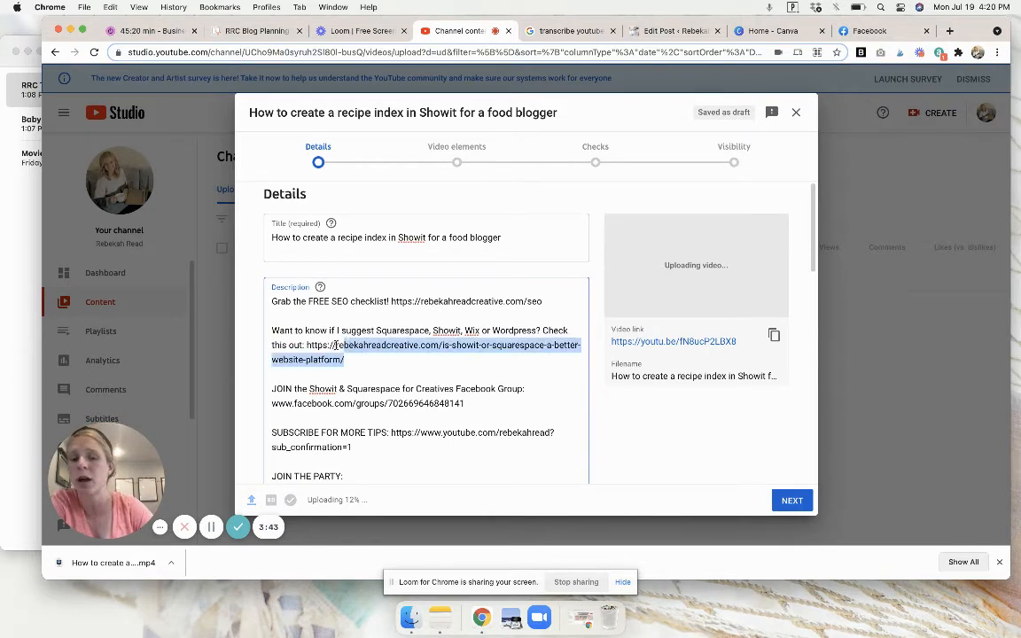
scroll(453, 378, "down", 1)
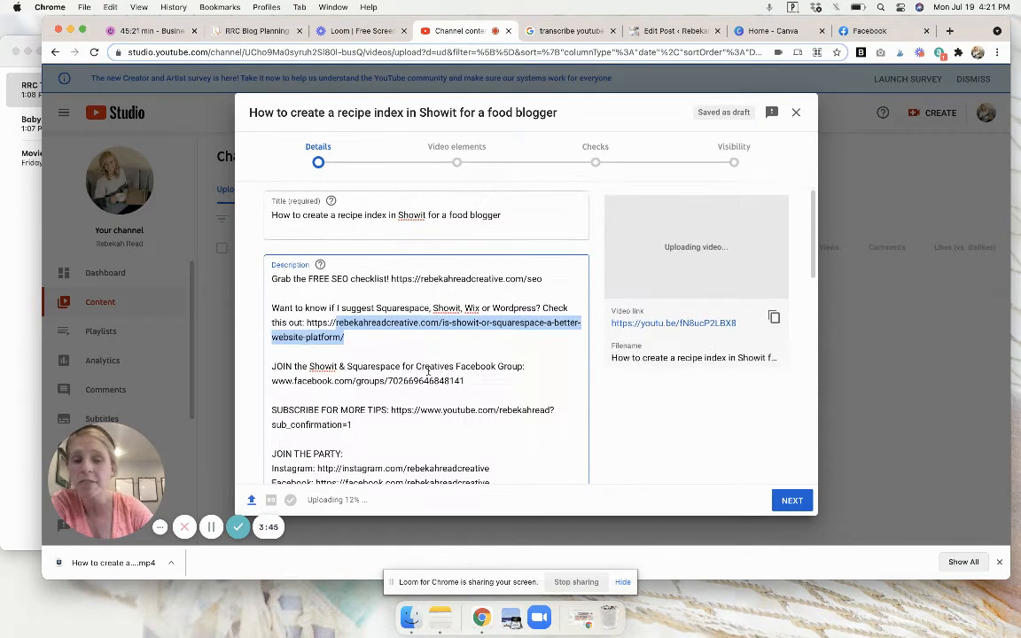
scroll(409, 387, "down", 2)
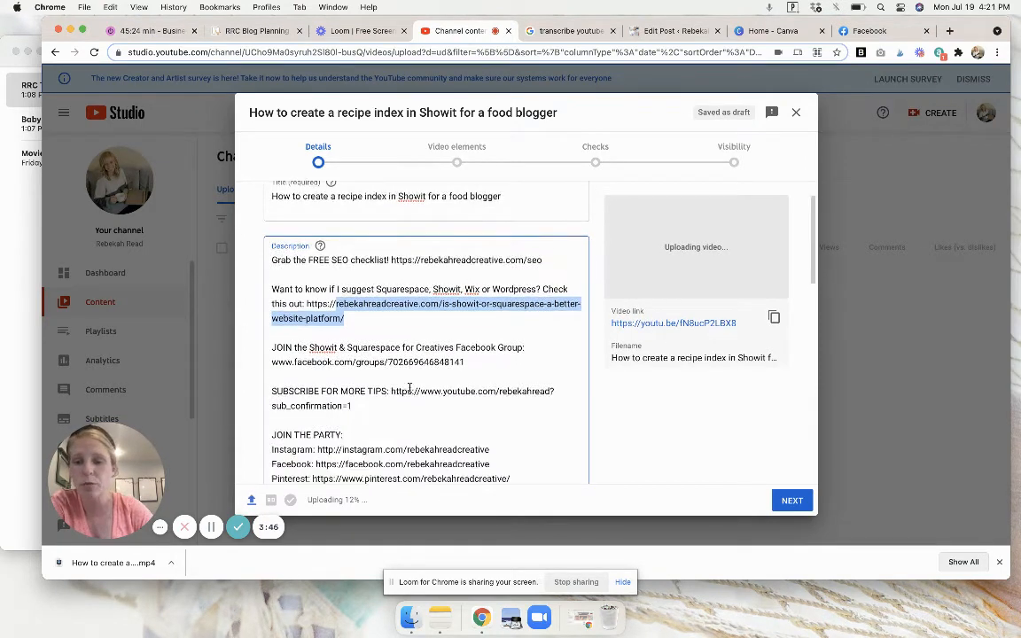
scroll(410, 388, "down", 5)
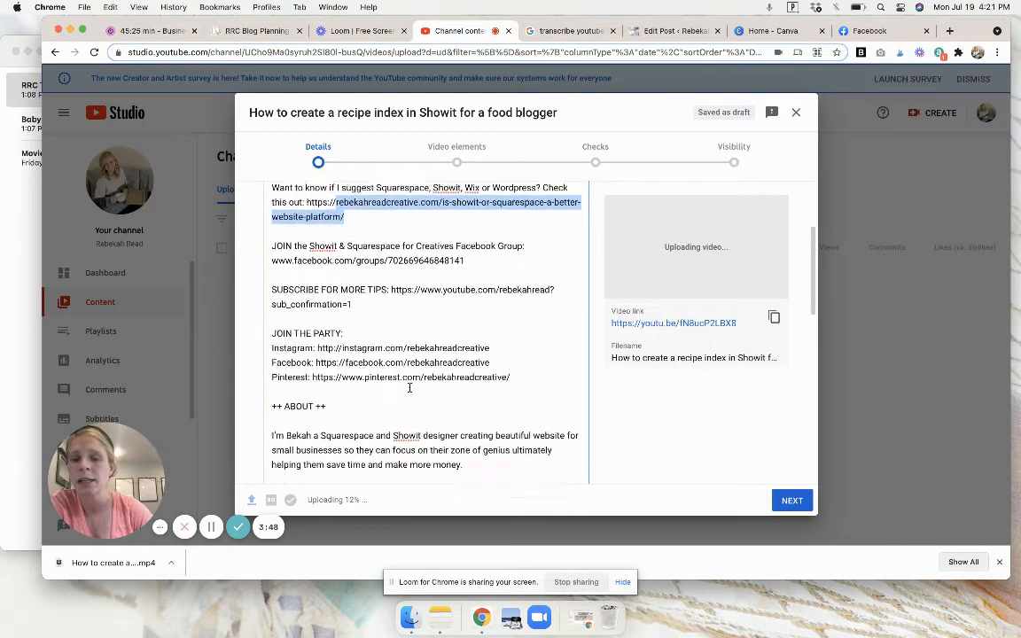
scroll(410, 387, "down", 4)
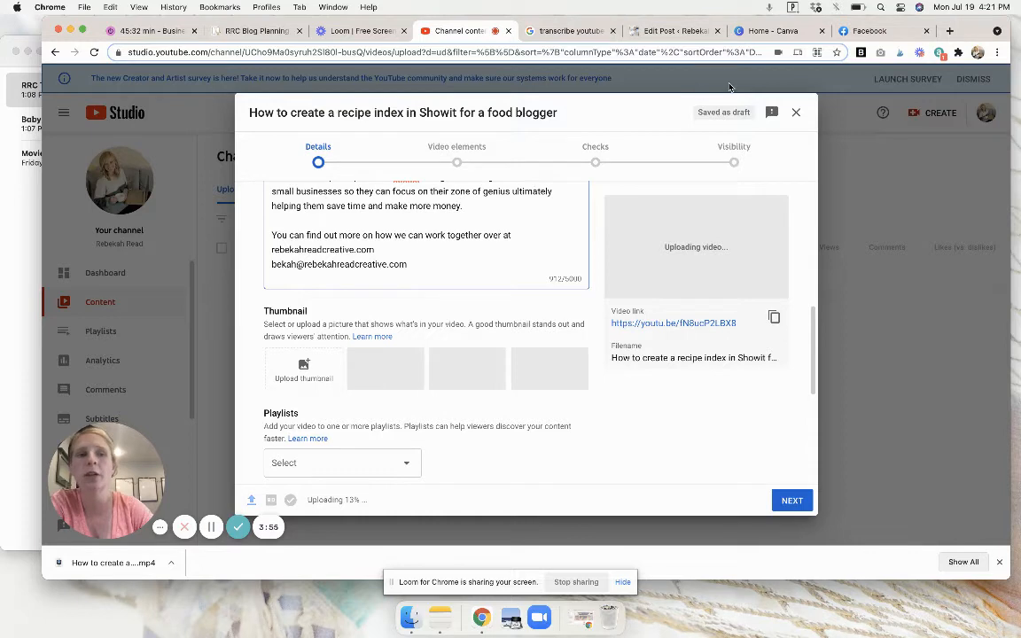
Switch to Canva, show all recent designs, and open the YouTube Thumbnail Template and the pinterest design.
left_click(764, 30)
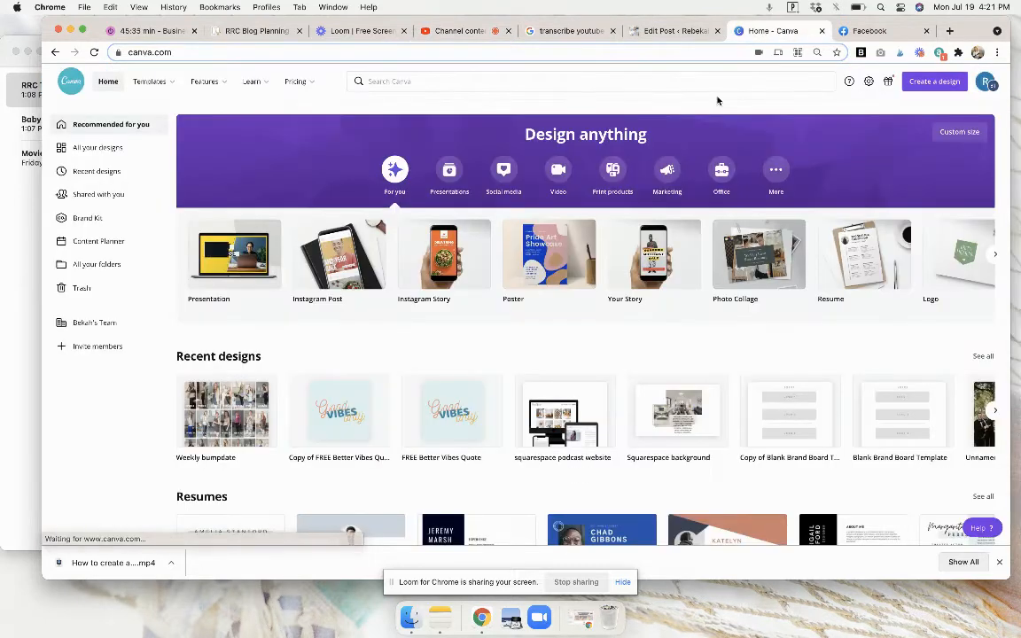
left_click(983, 356)
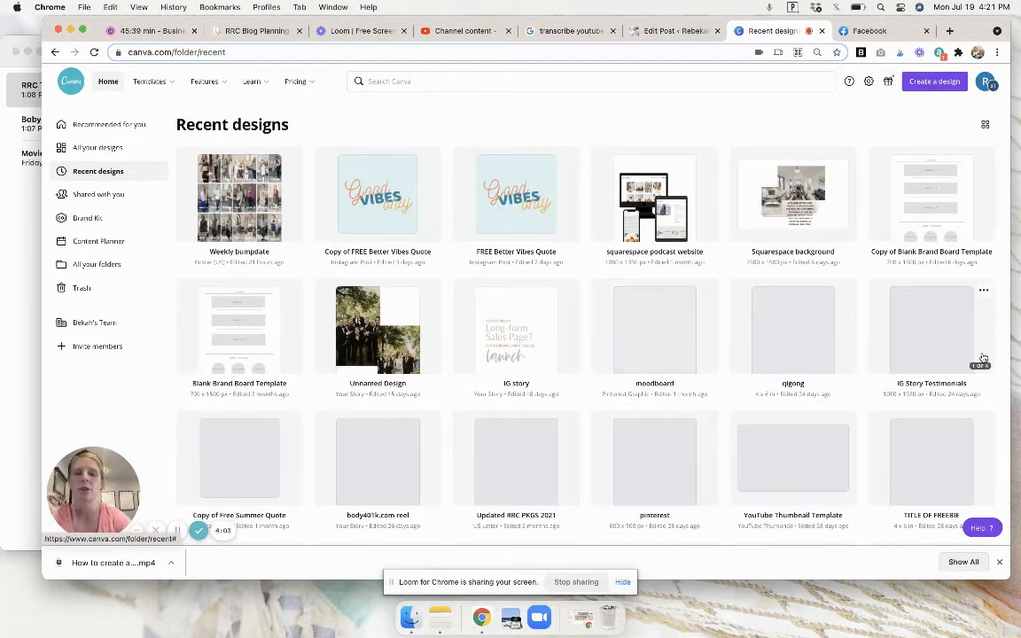
scroll(962, 253, "down", 2)
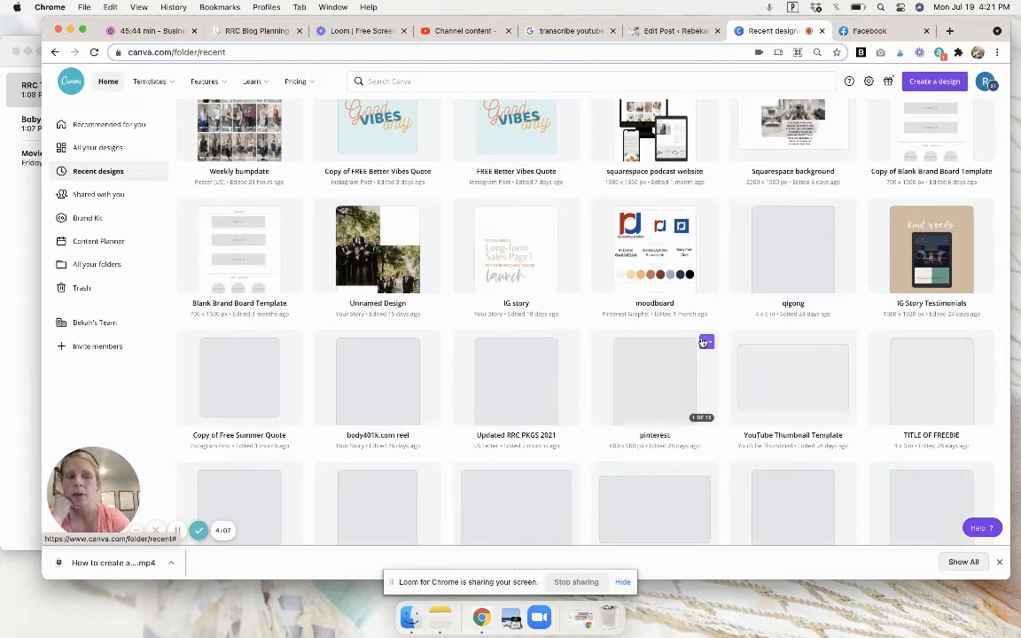
scroll(705, 342, "down", 1)
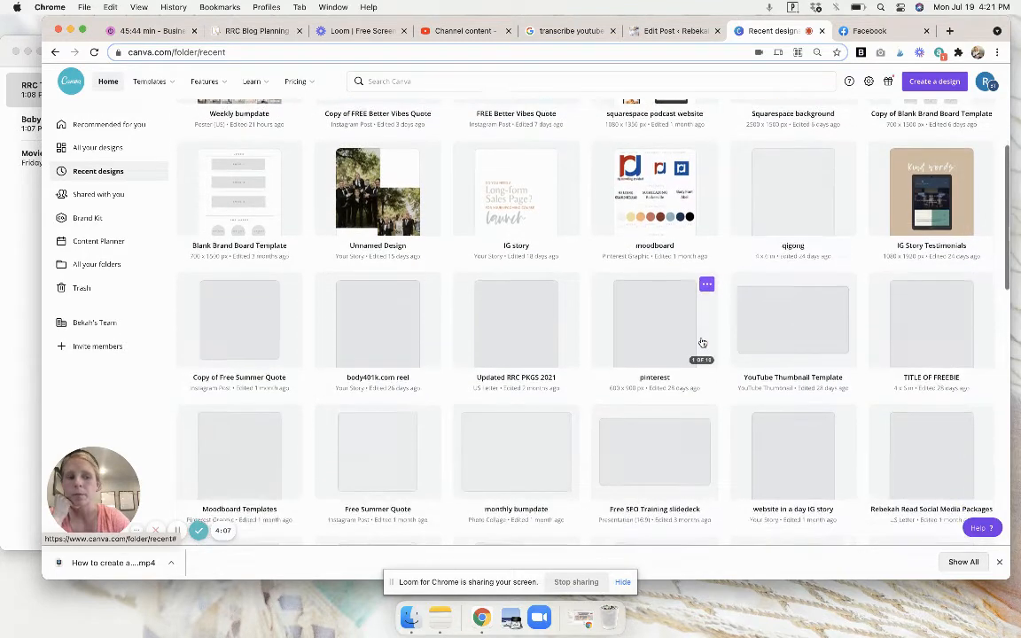
left_click(797, 316)
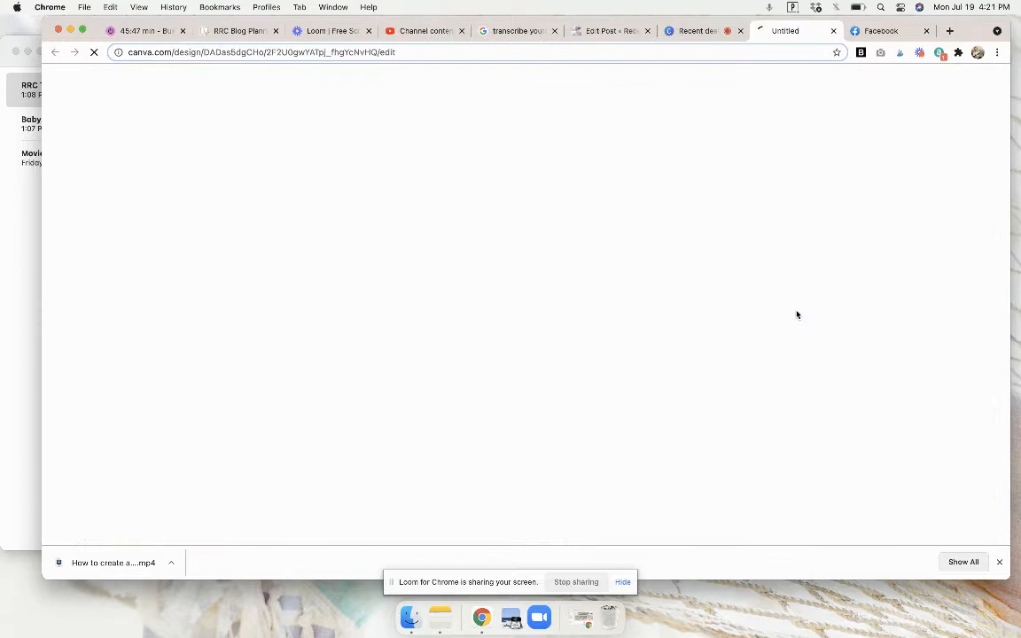
left_click(695, 31)
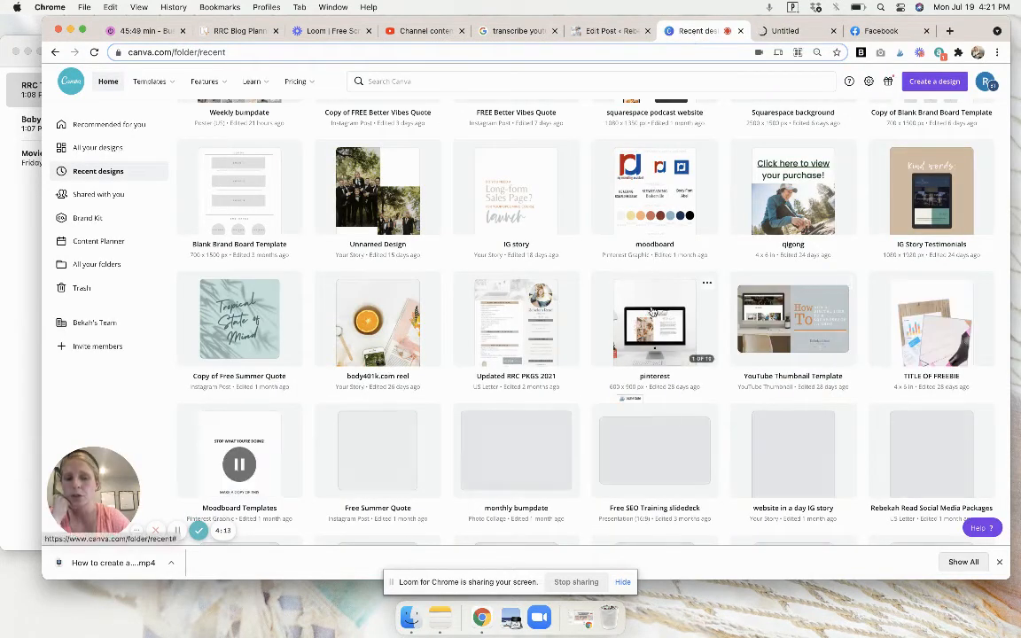
left_click(652, 312)
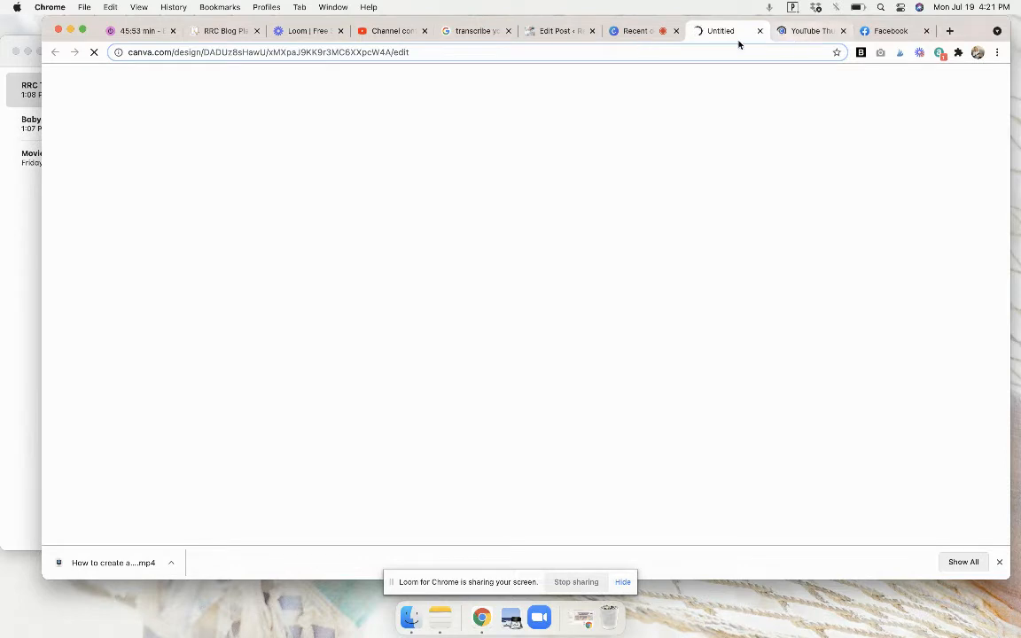
Return to the video upload in YouTube Studio and add the video to the Website Tips playlist.
left_click(397, 31)
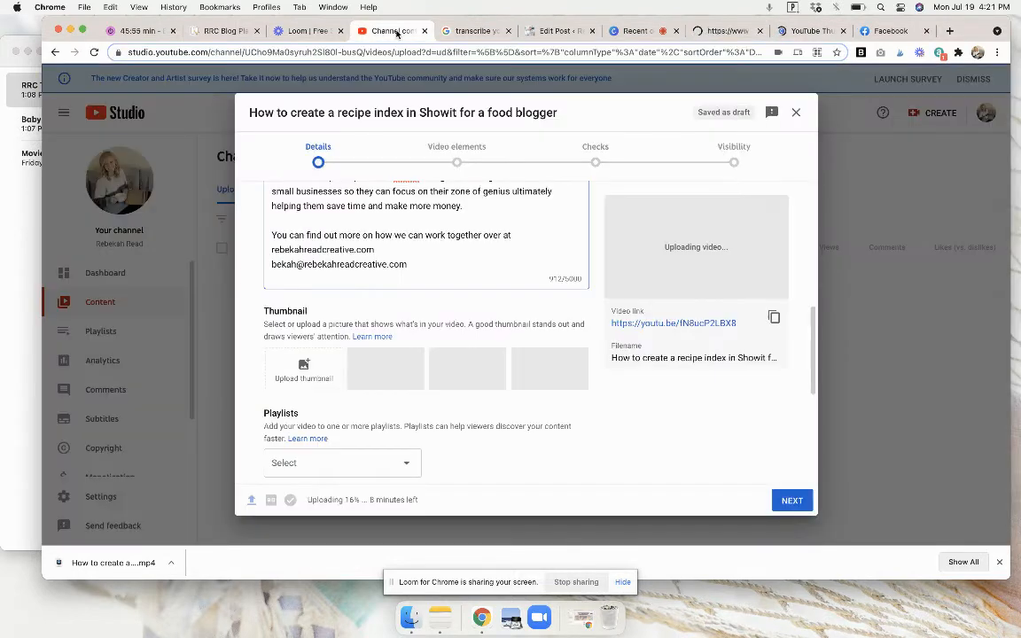
scroll(506, 222, "down", 1)
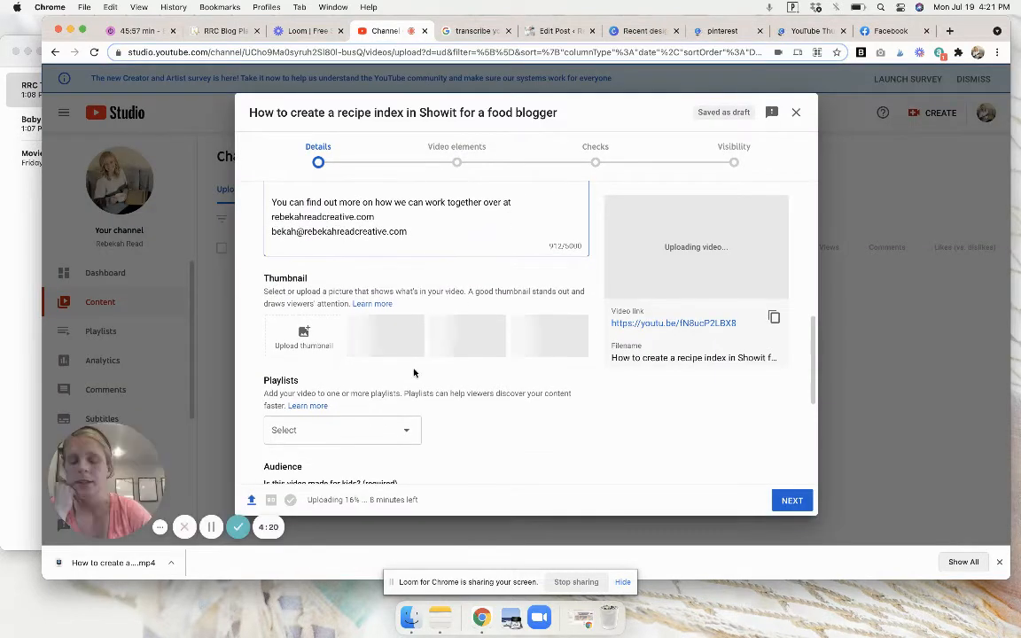
left_click(381, 429)
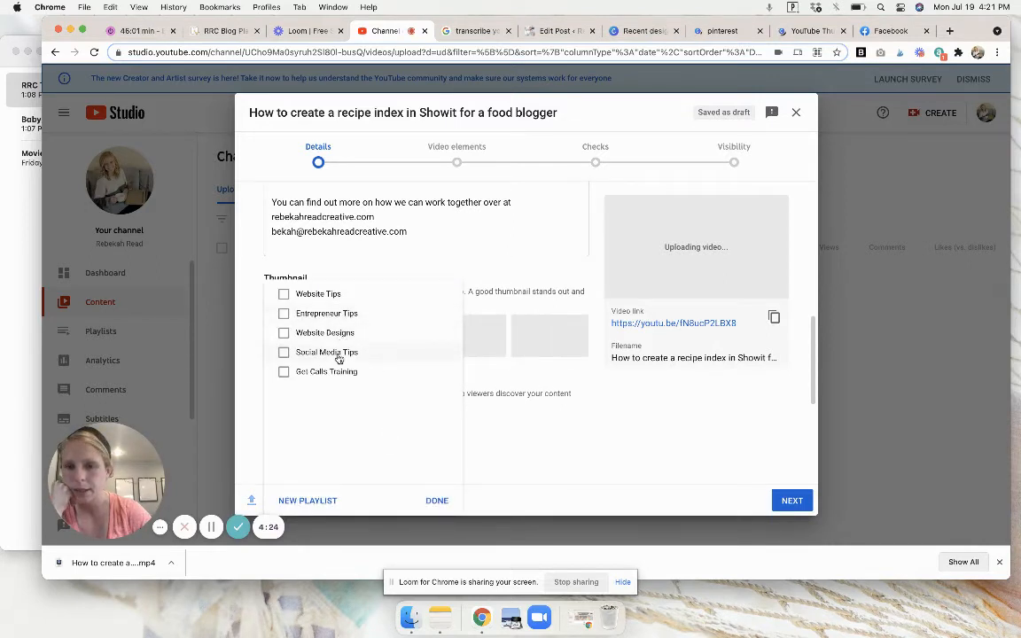
left_click(283, 297)
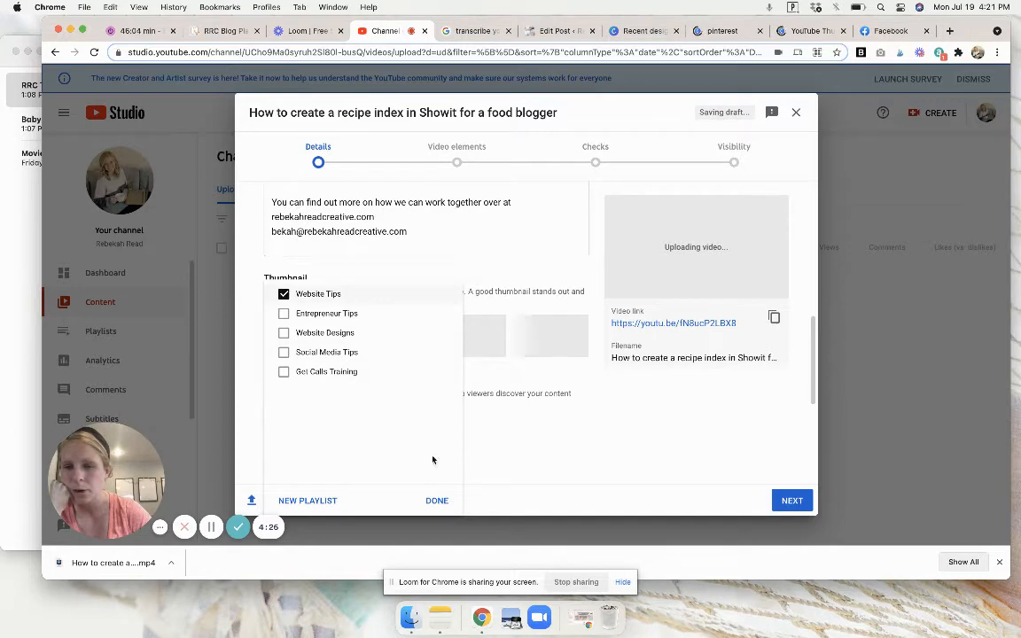
left_click(436, 500)
Set the video's audience to "Yes, it's made for kids" and check the details back up to the title.
scroll(503, 411, "down", 5)
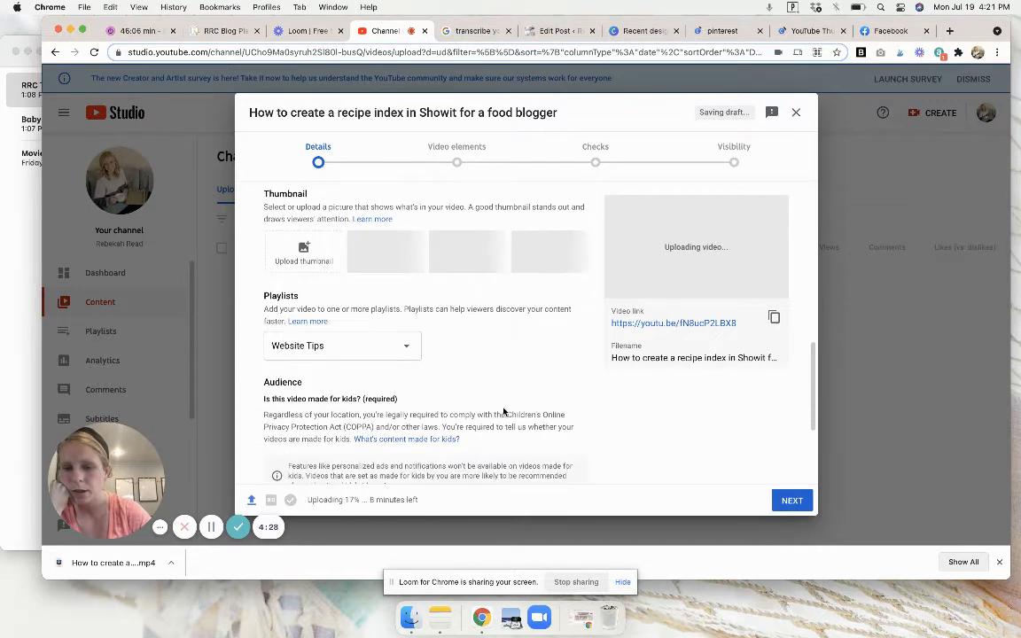
left_click(345, 414)
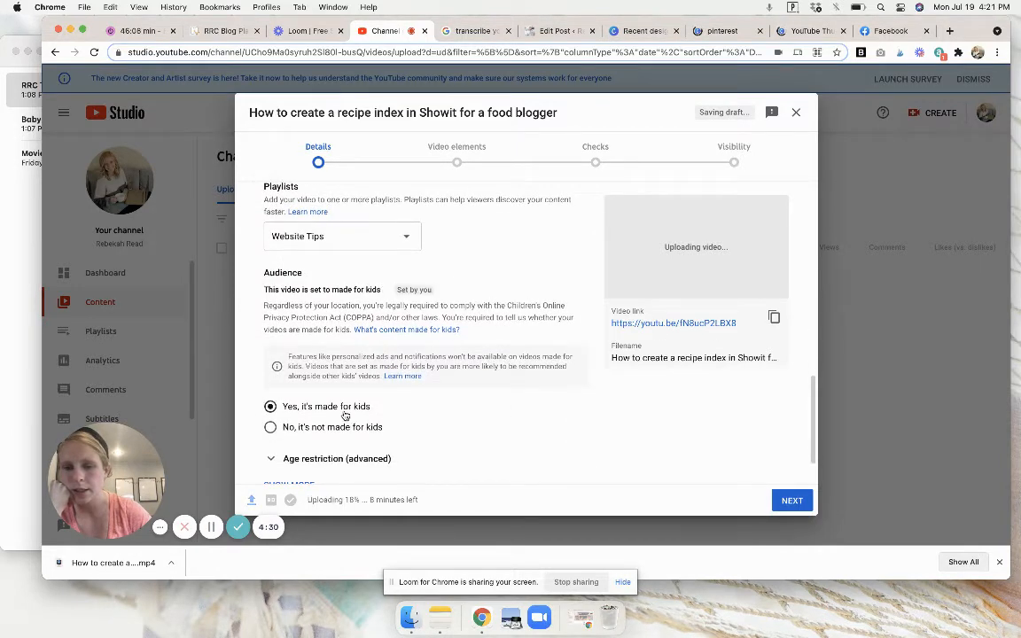
scroll(452, 441, "down", 2)
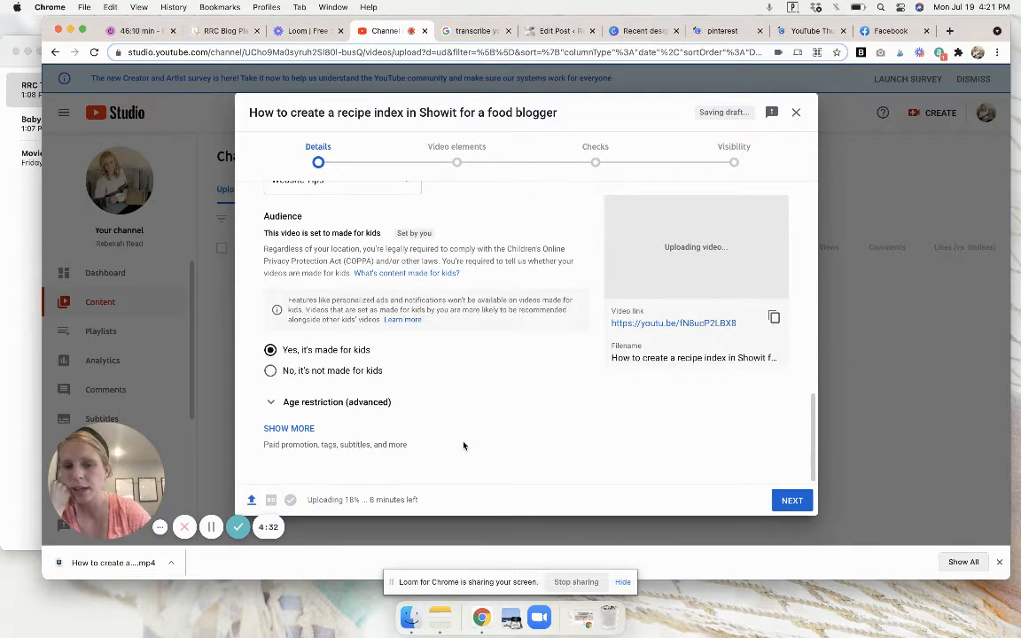
scroll(463, 446, "up", 6)
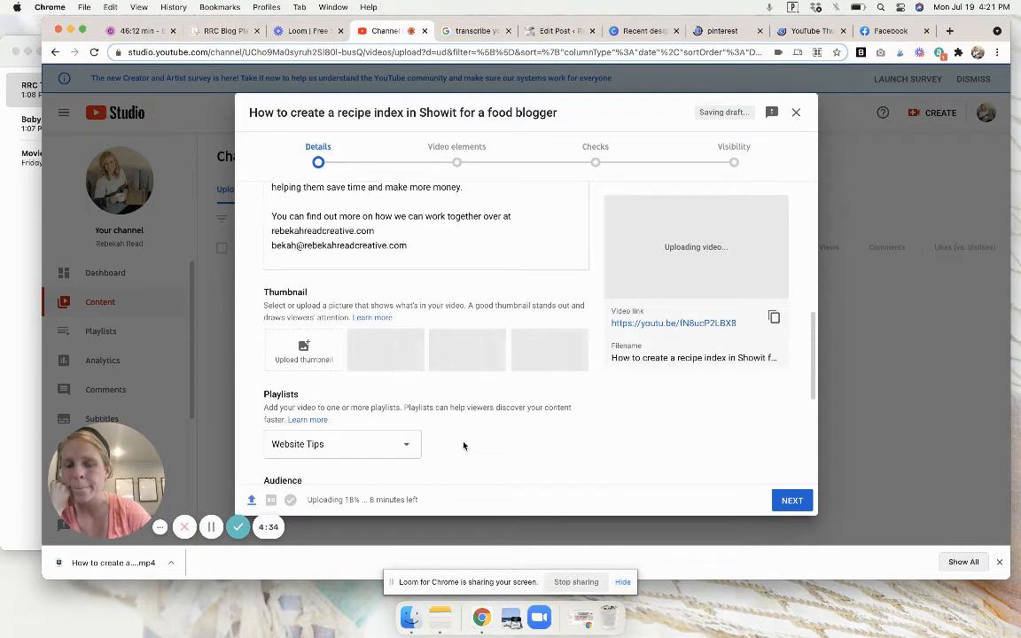
scroll(462, 446, "up", 4)
scroll(462, 441, "up", 5)
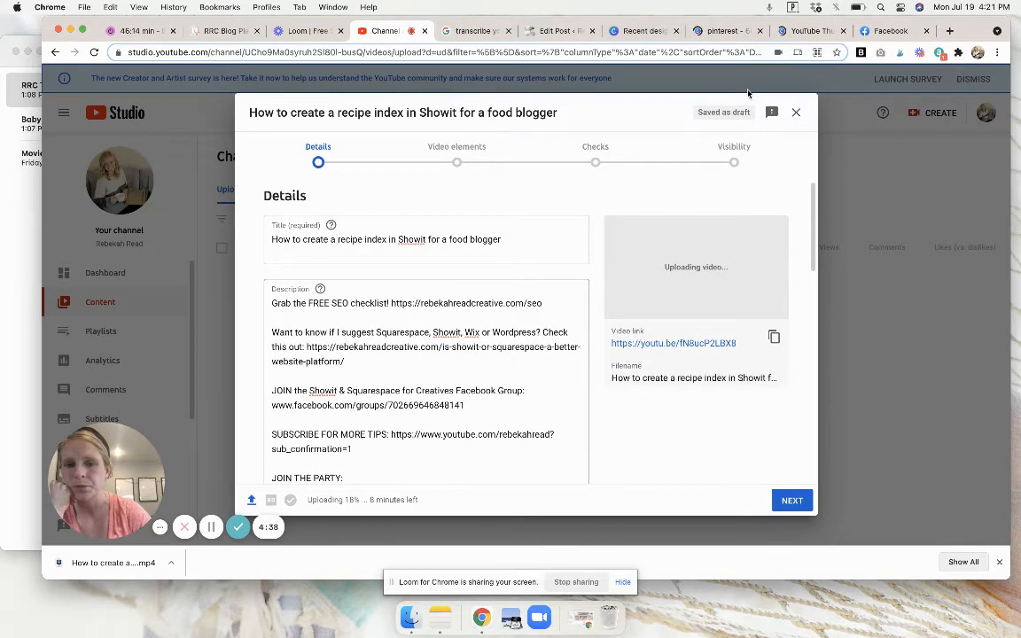
Look at the YouTube Thumbnail Template in Canva, and go back to the video's thumbnail upload option in YouTube Studio.
left_click(800, 32)
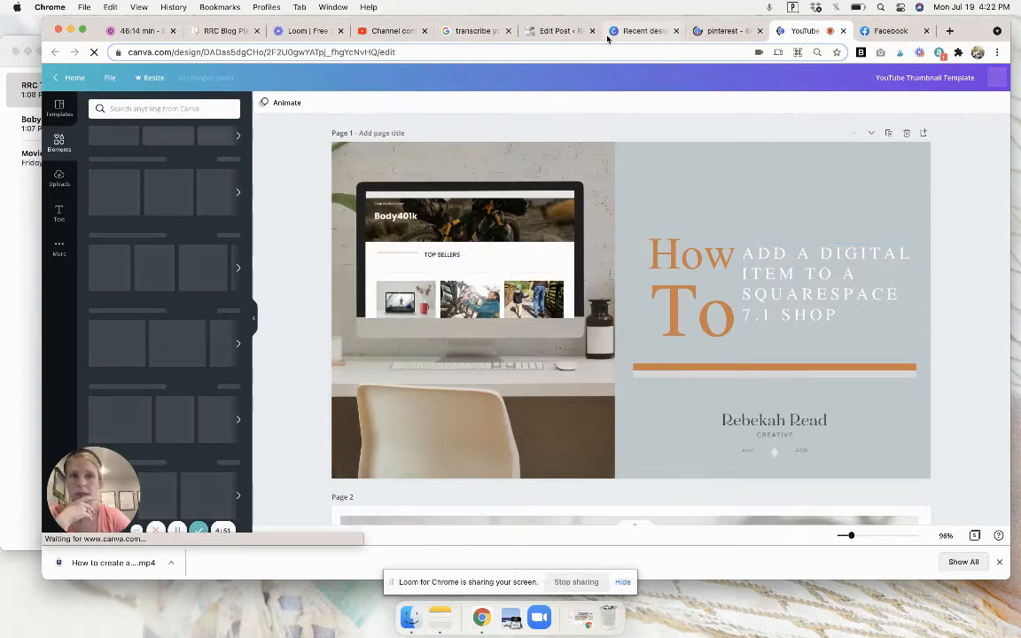
left_click(362, 35)
scroll(391, 338, "down", 3)
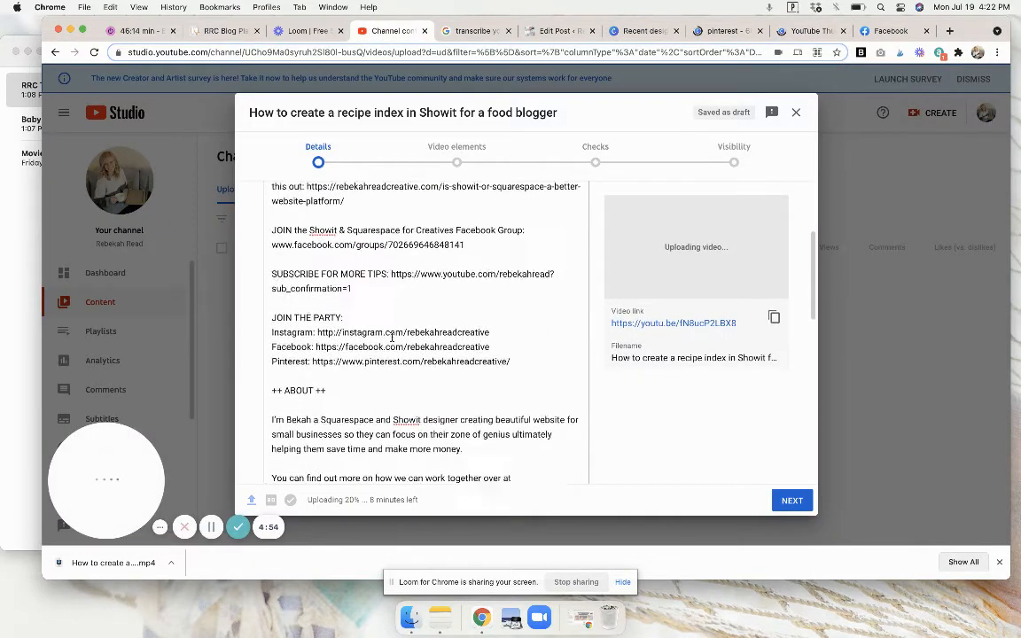
scroll(391, 338, "down", 5)
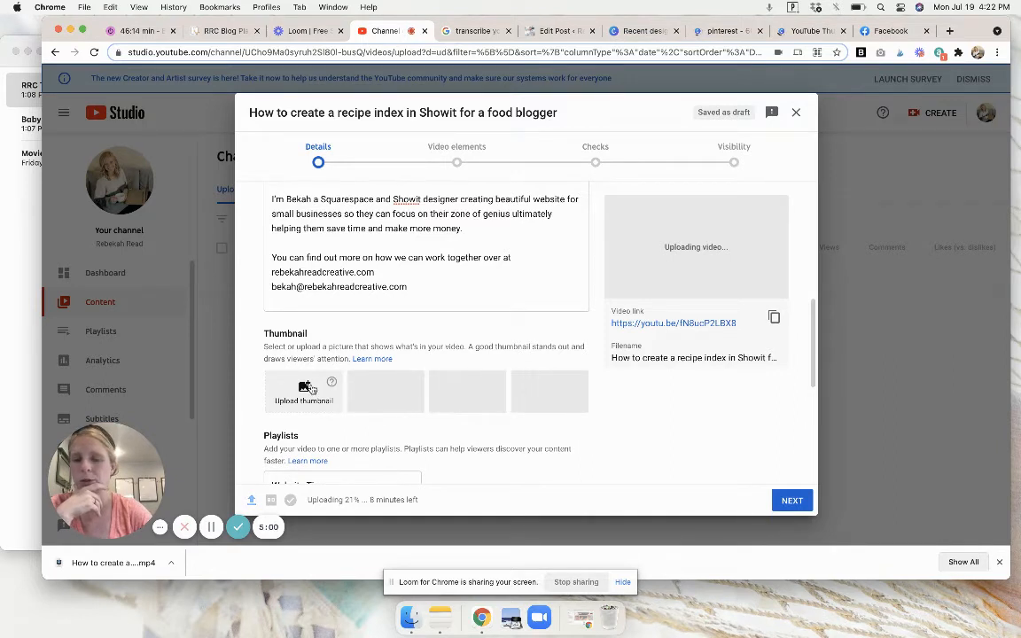
left_click(215, 526)
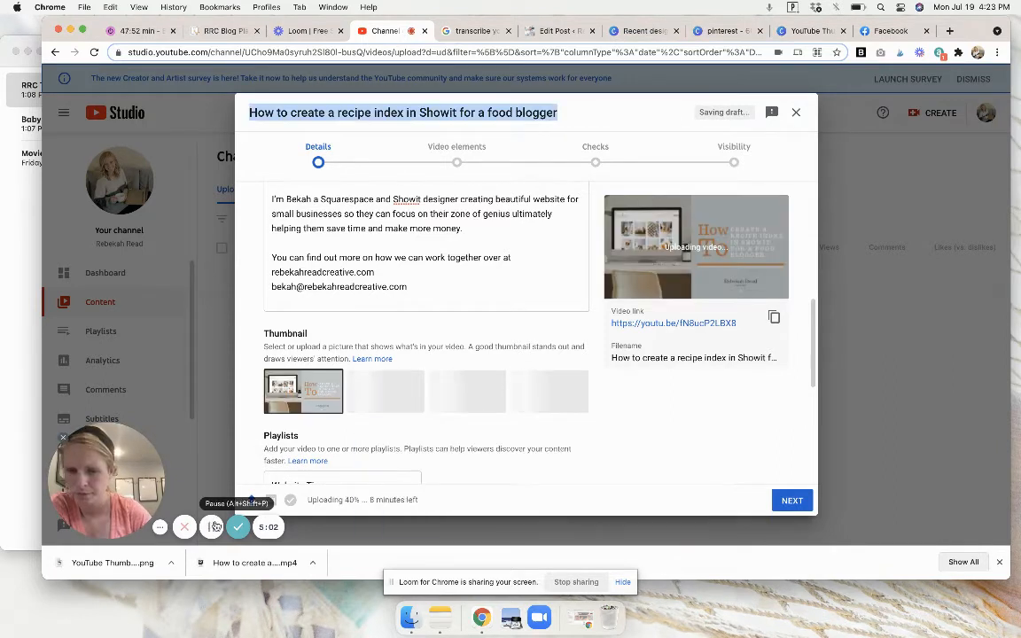
Continue past the video elements and checks without changes, and publish the video with Public visibility.
left_click(788, 502)
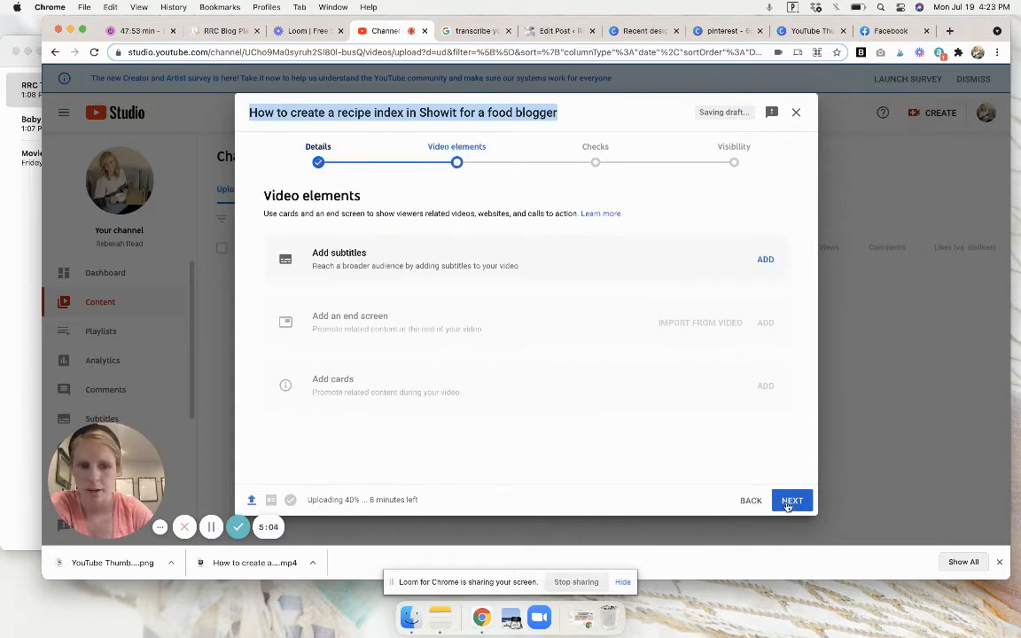
left_click(787, 502)
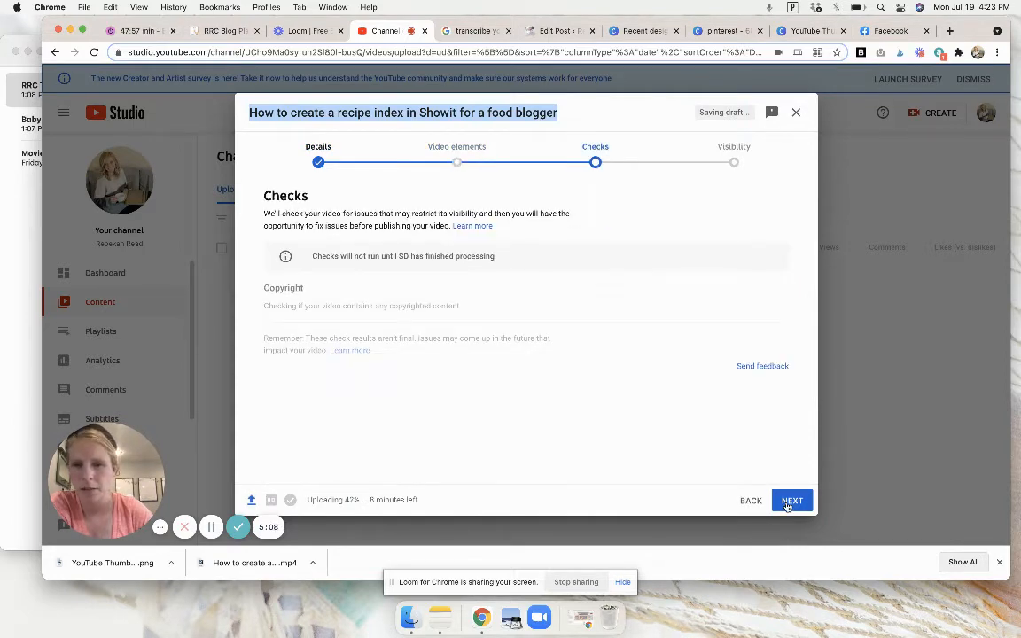
left_click(788, 502)
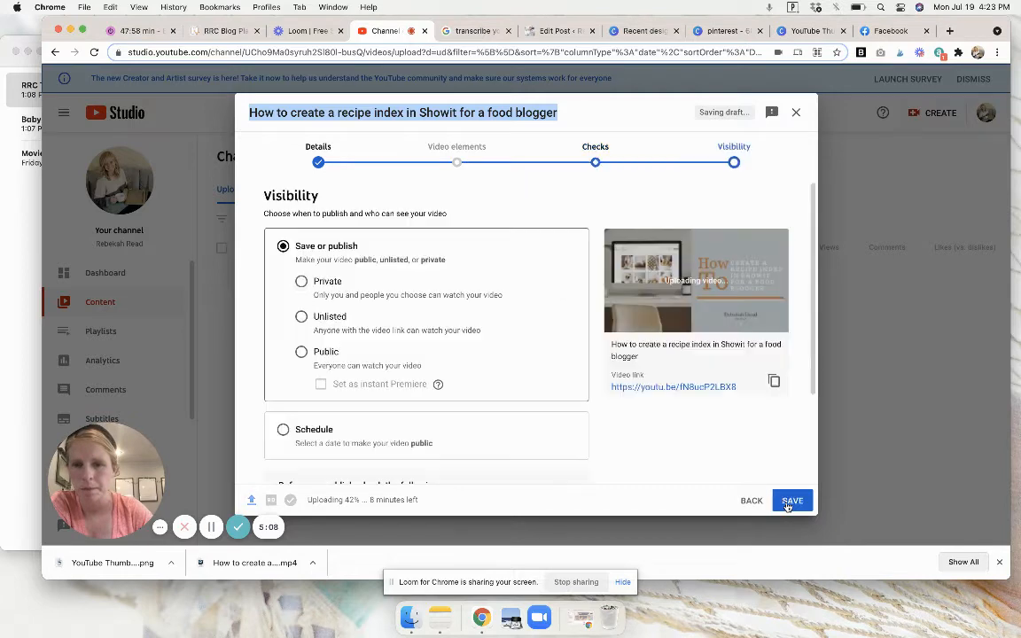
left_click(301, 352)
scroll(426, 357, "down", 3)
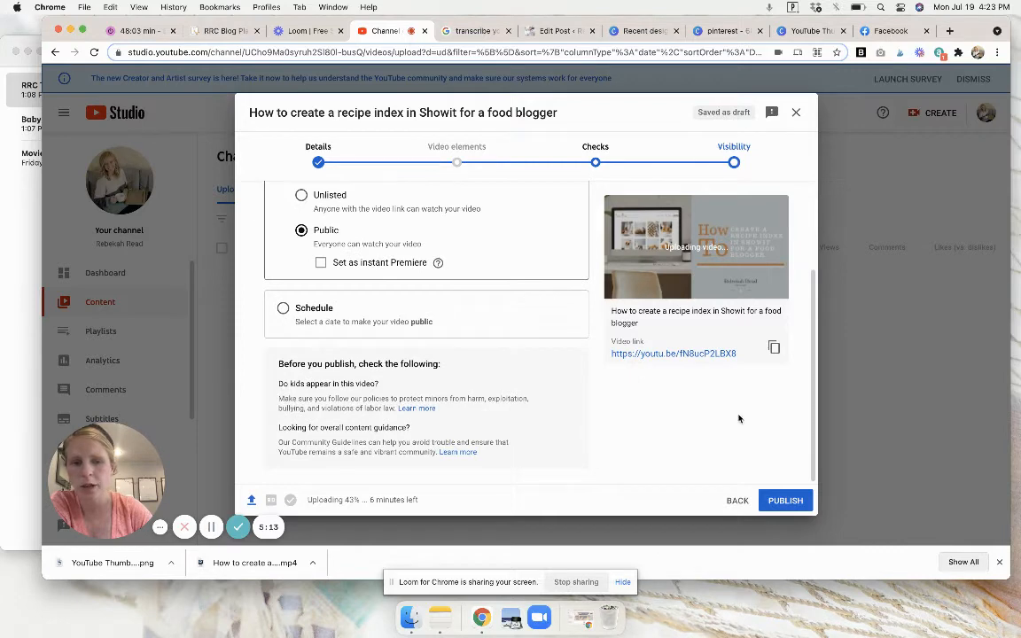
scroll(707, 406, "up", 2)
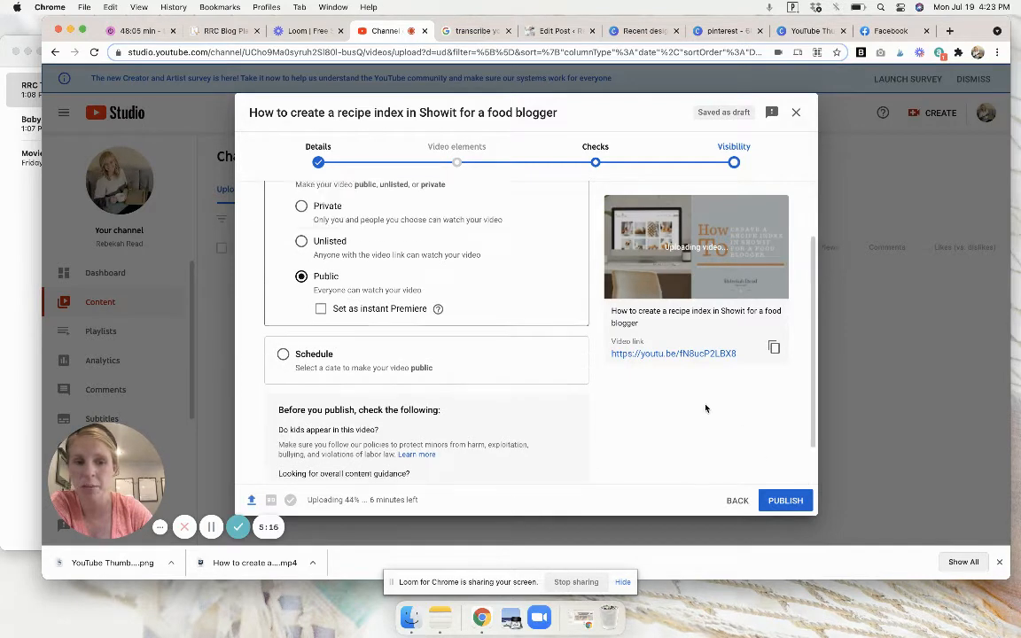
left_click(786, 500)
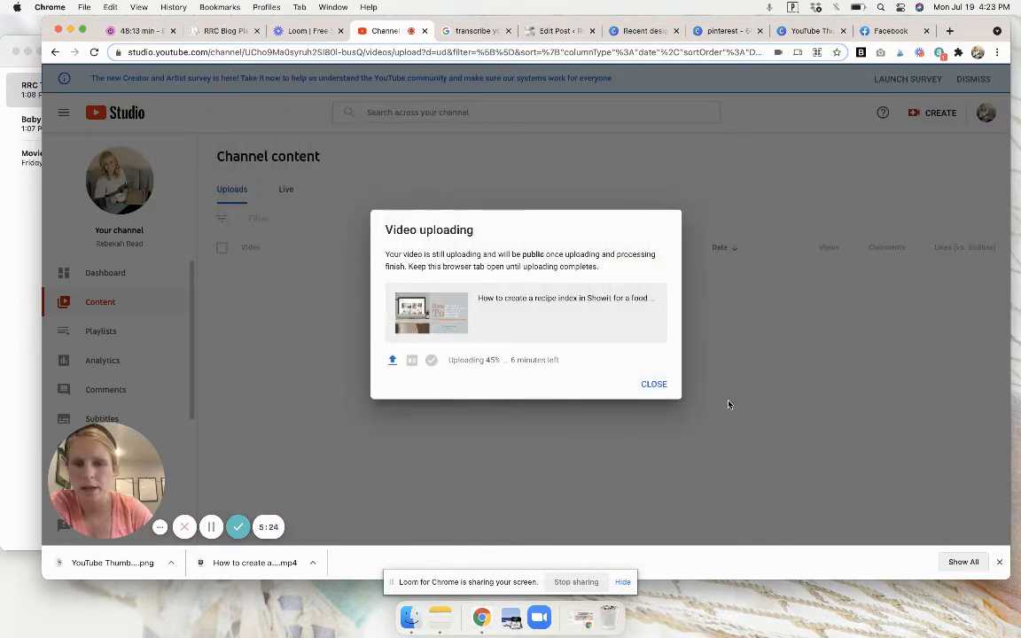
left_click(654, 384)
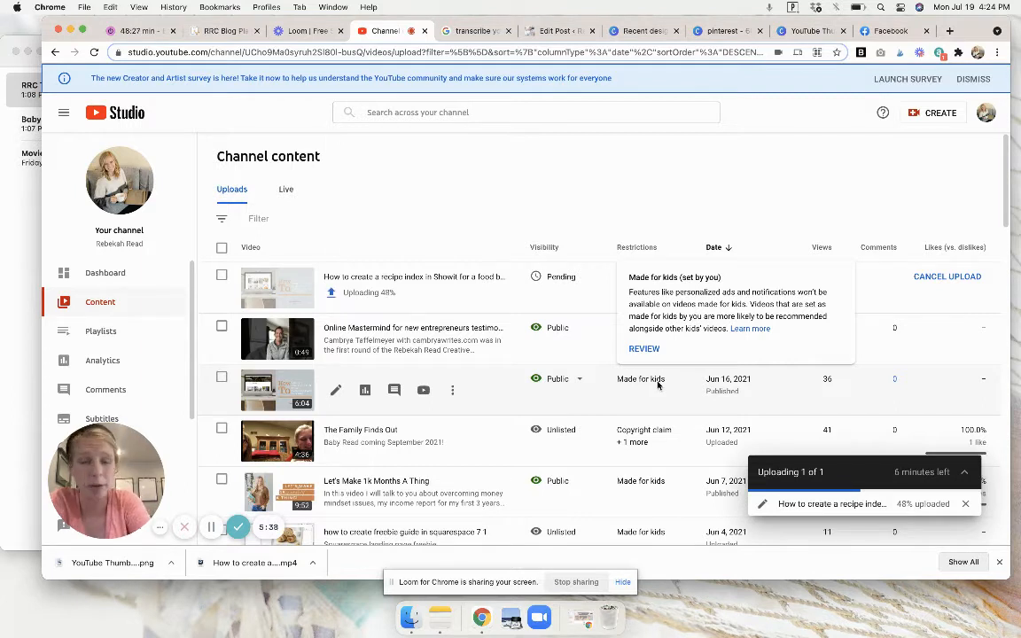
Review the Google results for "transcribe youtube video app" around the VEED.IO entry, and close that page.
left_click(480, 32)
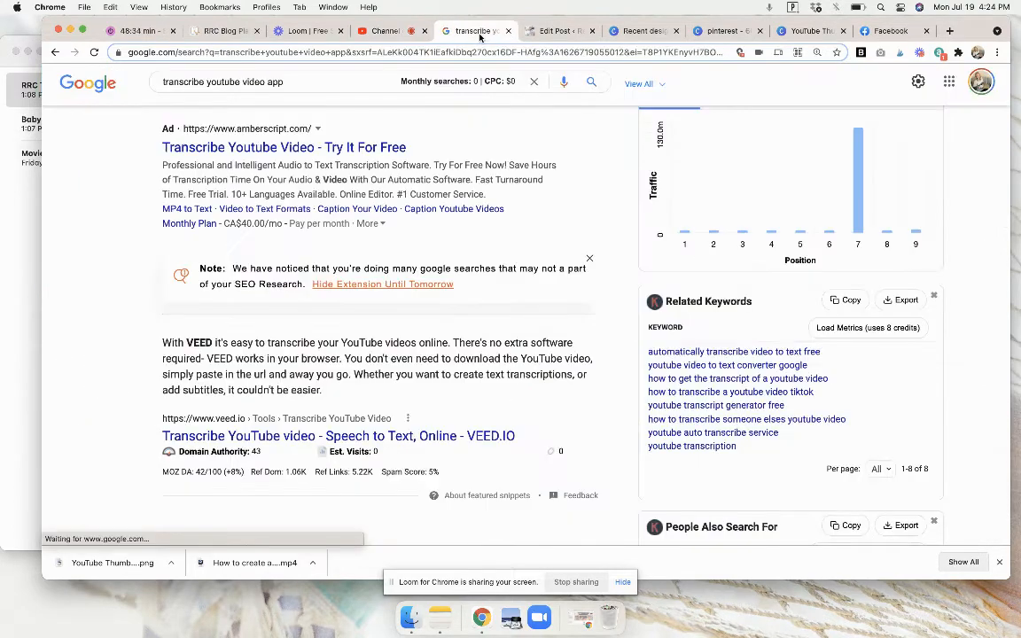
scroll(320, 284, "down", 2)
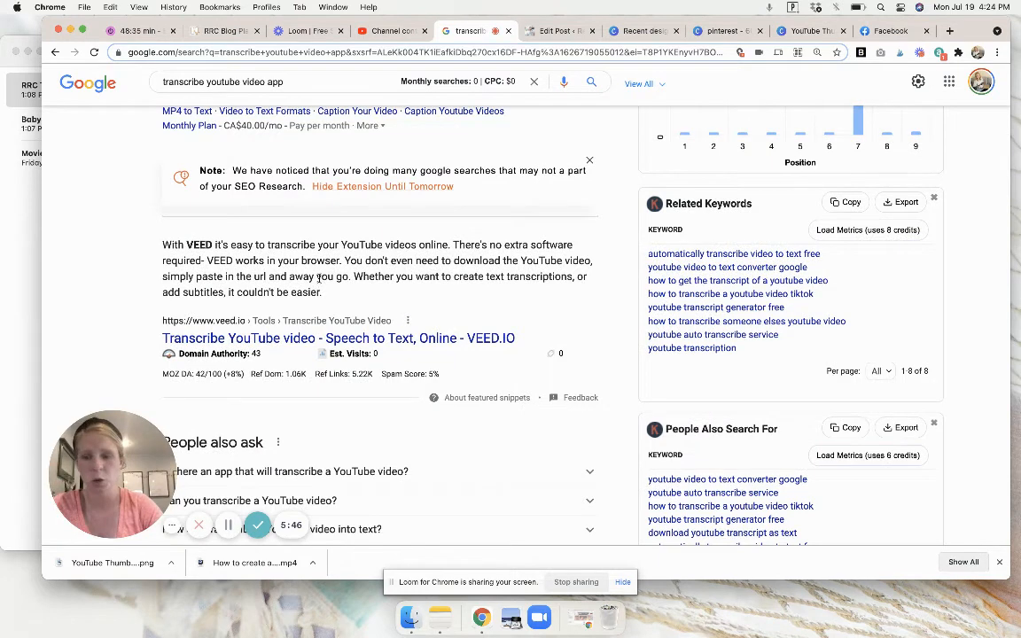
scroll(320, 282, "up", 1)
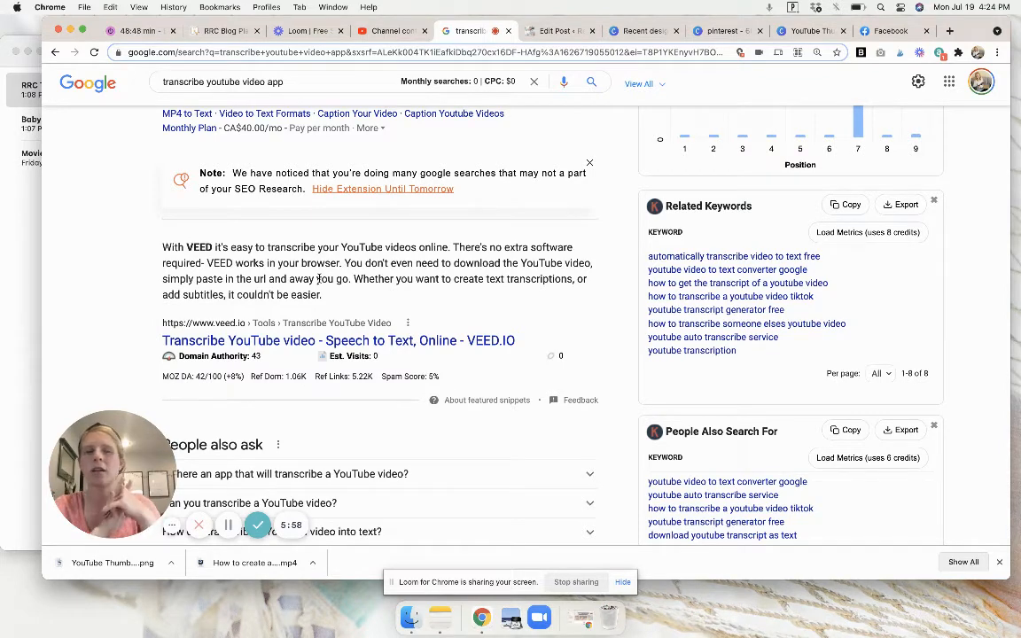
scroll(318, 279, "down", 1)
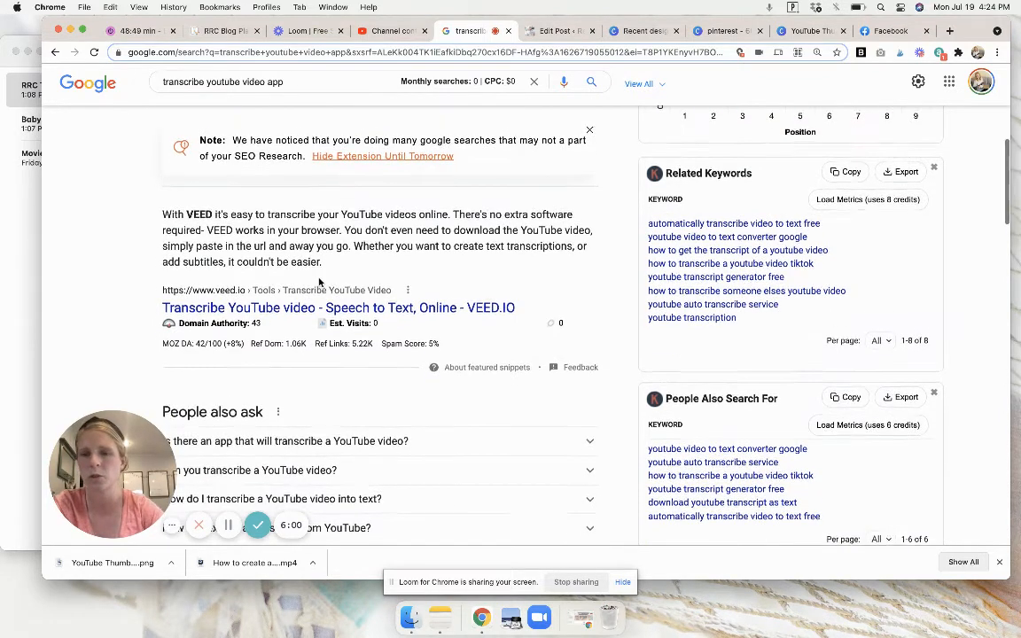
left_click(507, 32)
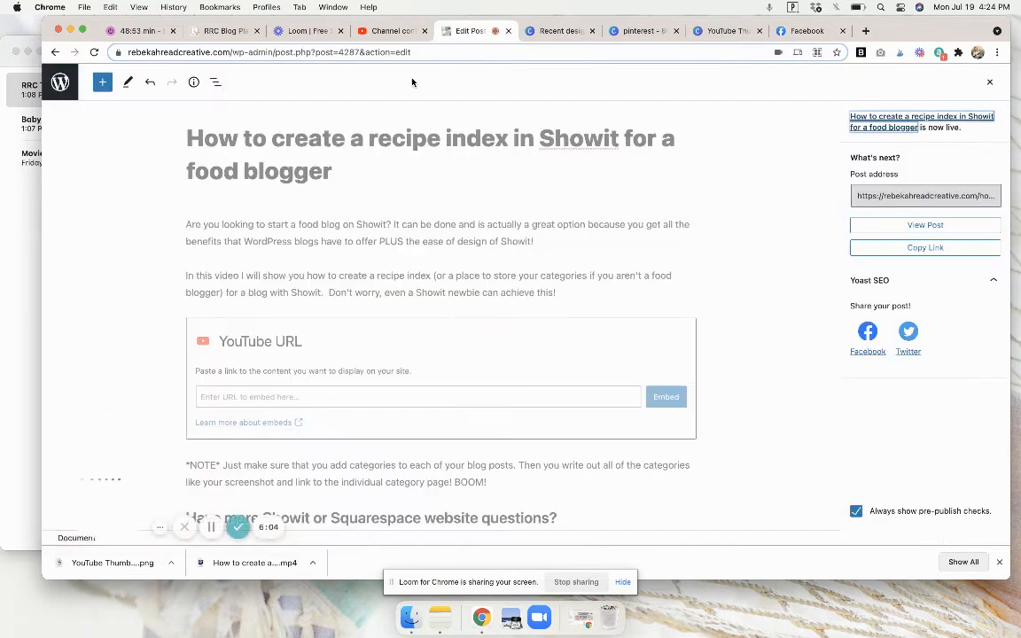
Examine the title, introduction and empty YouTube embed block of the recipe index post in the WordPress editor.
left_click(370, 157)
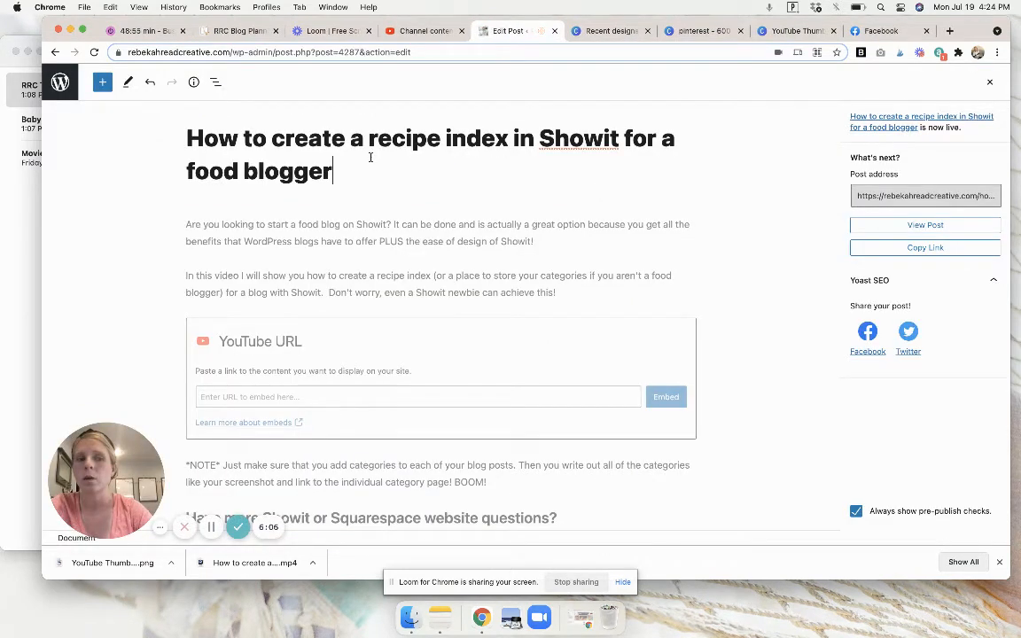
scroll(371, 157, "up", 1)
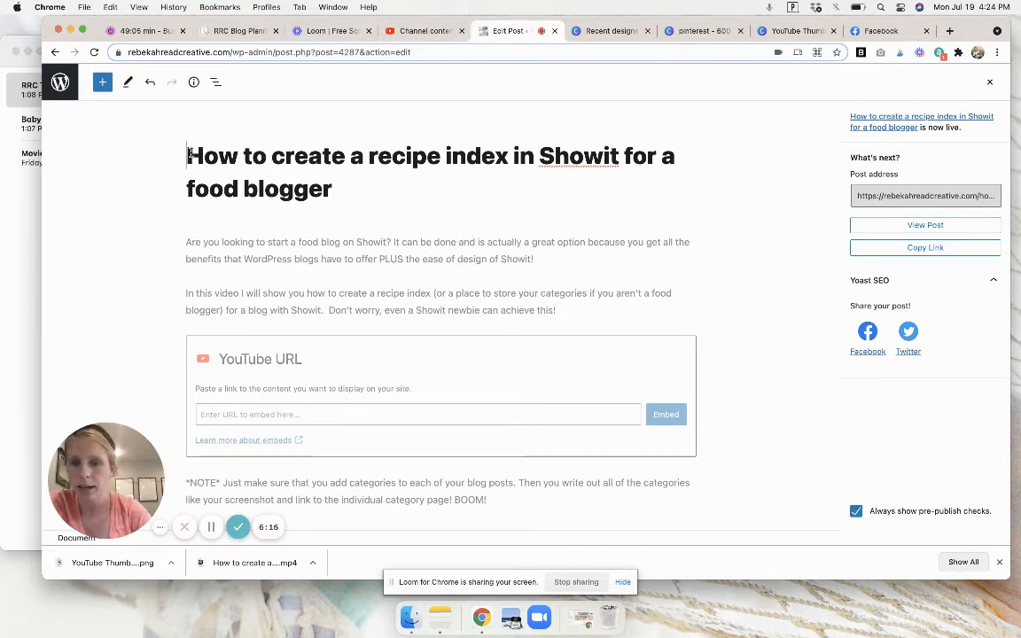
scroll(259, 250, "down", 1)
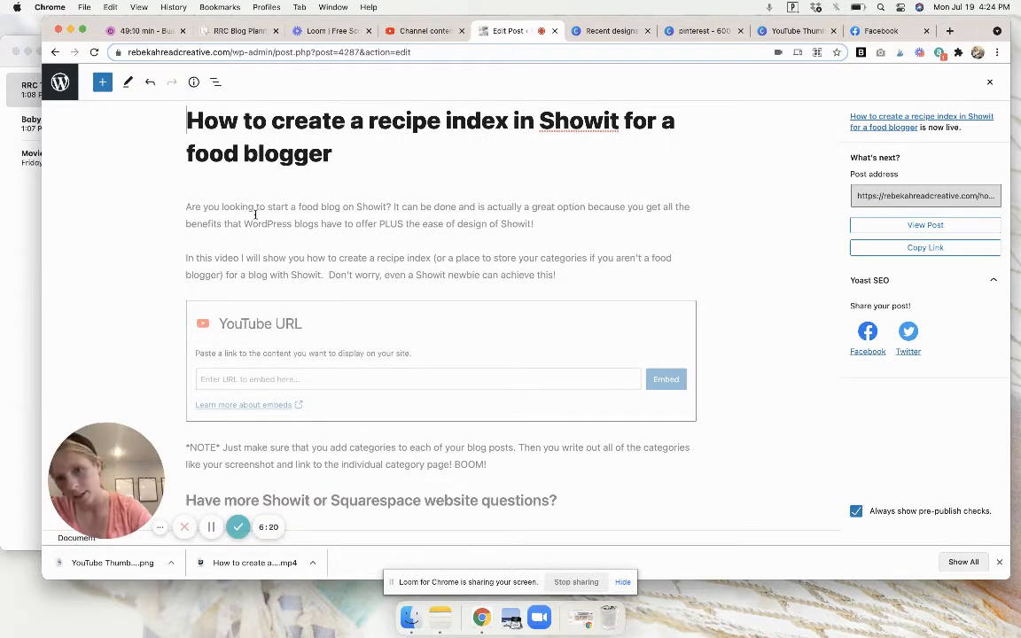
Open the recipe index video's YouTube page from the Studio content list, copy its link, and return to the WordPress post editor.
scroll(255, 213, "down", 1)
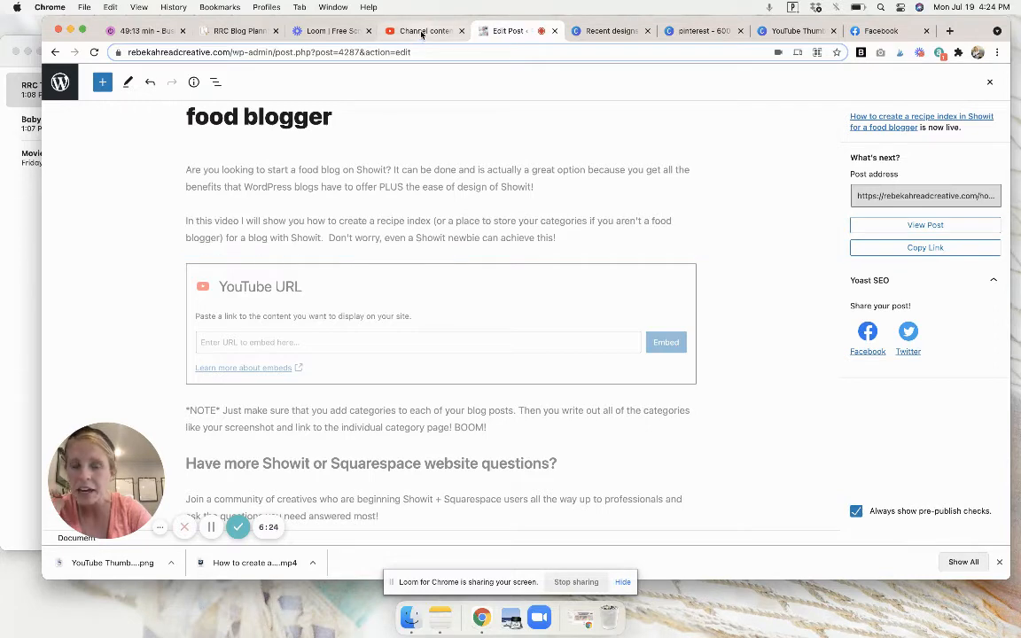
left_click(421, 32)
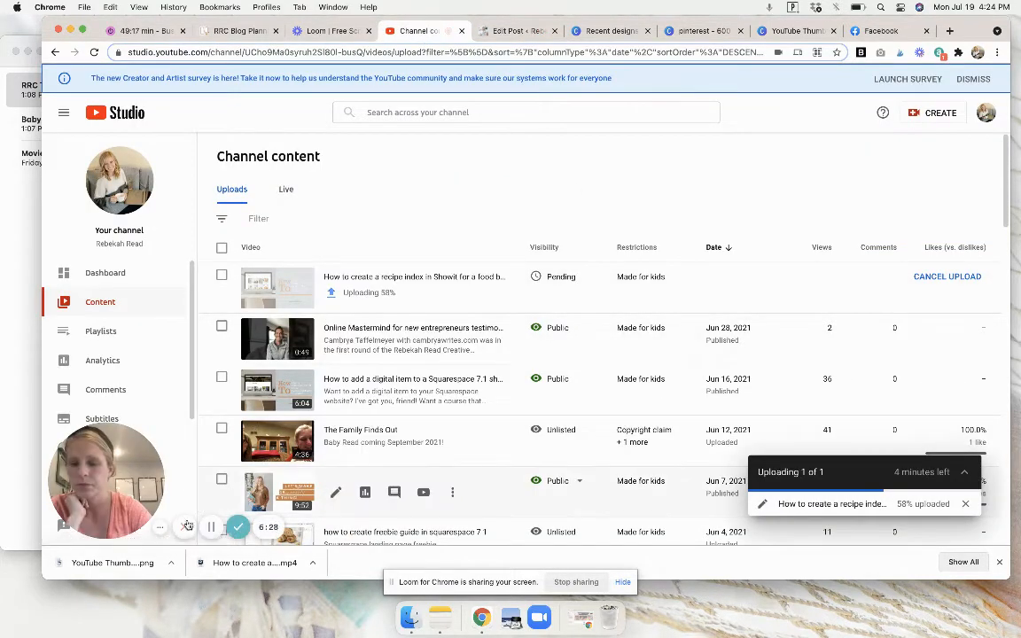
left_click(211, 527)
left_click(213, 527)
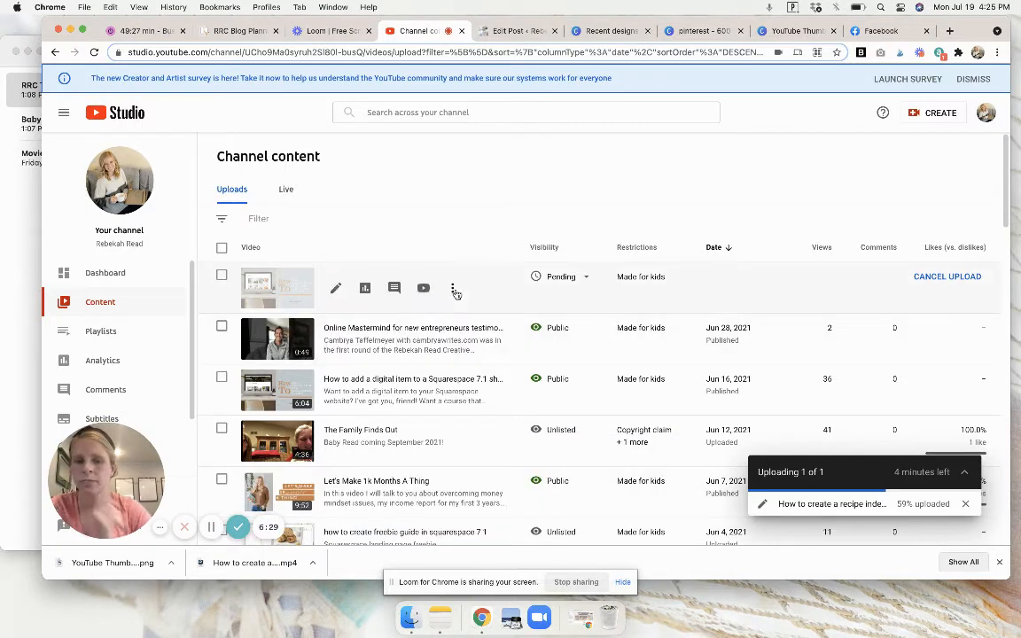
left_click(424, 288)
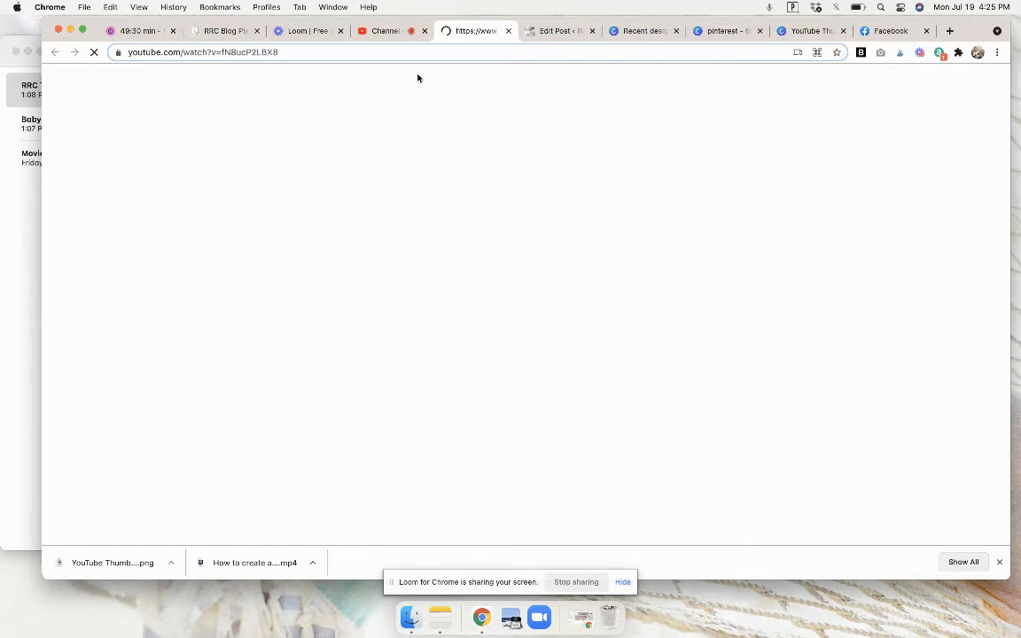
left_click(399, 47)
key("super+c")
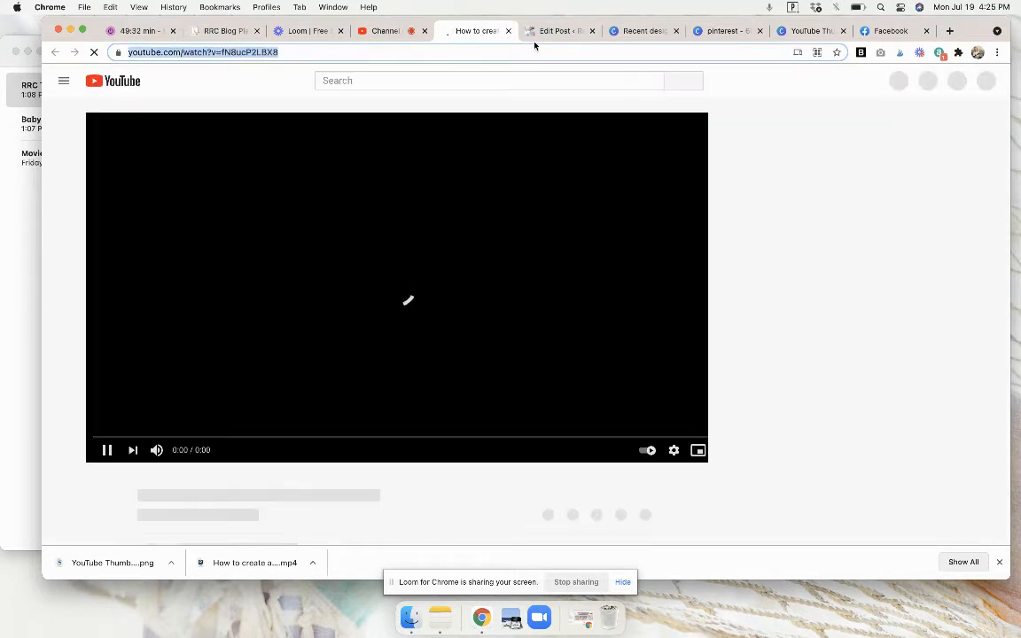
left_click(560, 32)
Search for "vid" among the blocks that can be inserted after the "In this video" paragraph to view the video options.
left_click(322, 347)
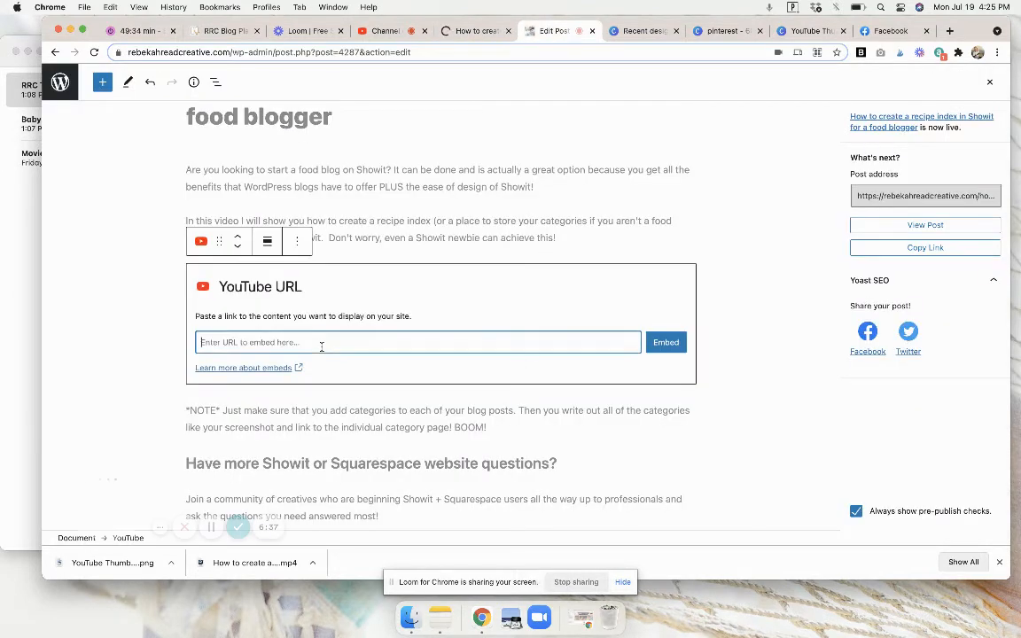
left_click(390, 240)
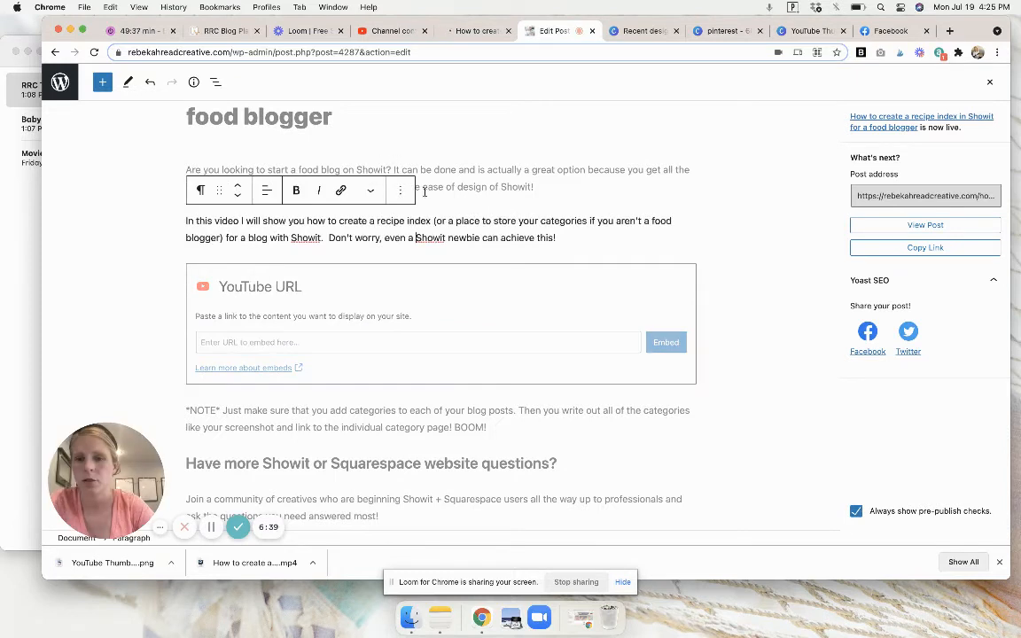
left_click(438, 259)
left_click(438, 260)
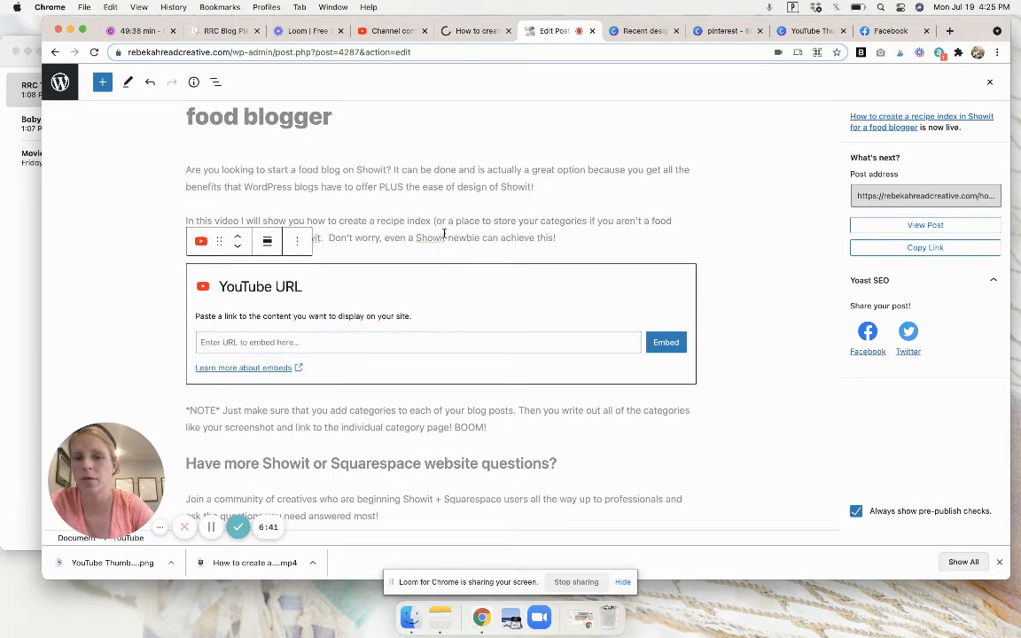
left_click(570, 237)
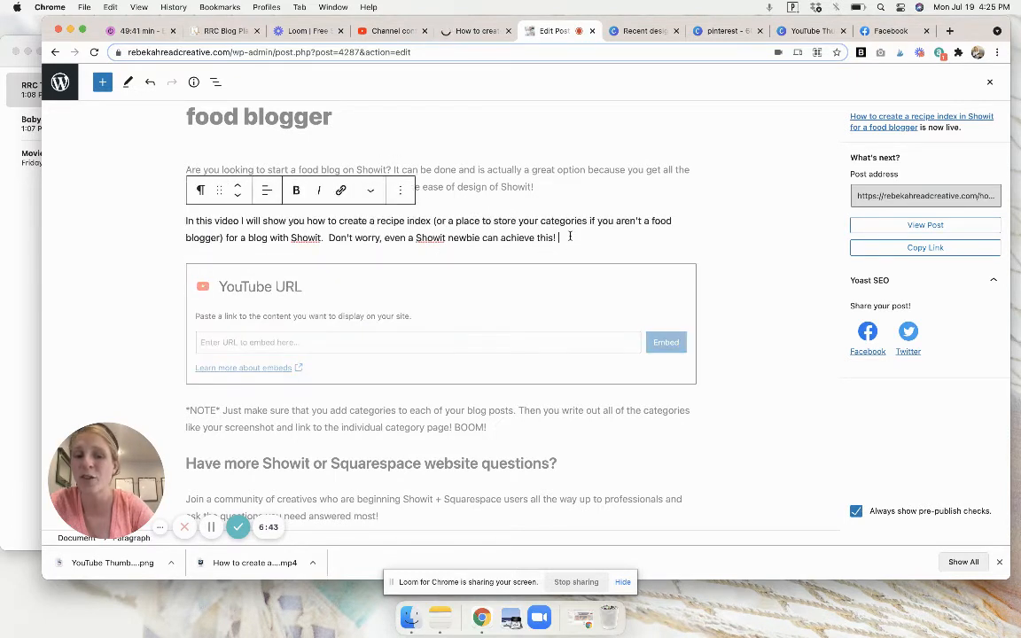
left_click(440, 255)
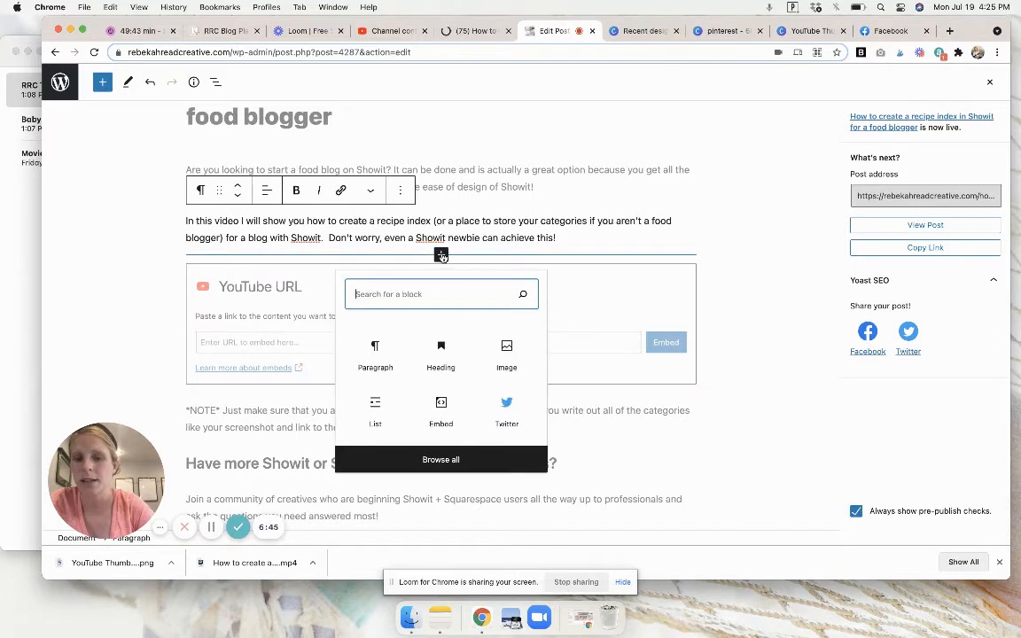
type("vid")
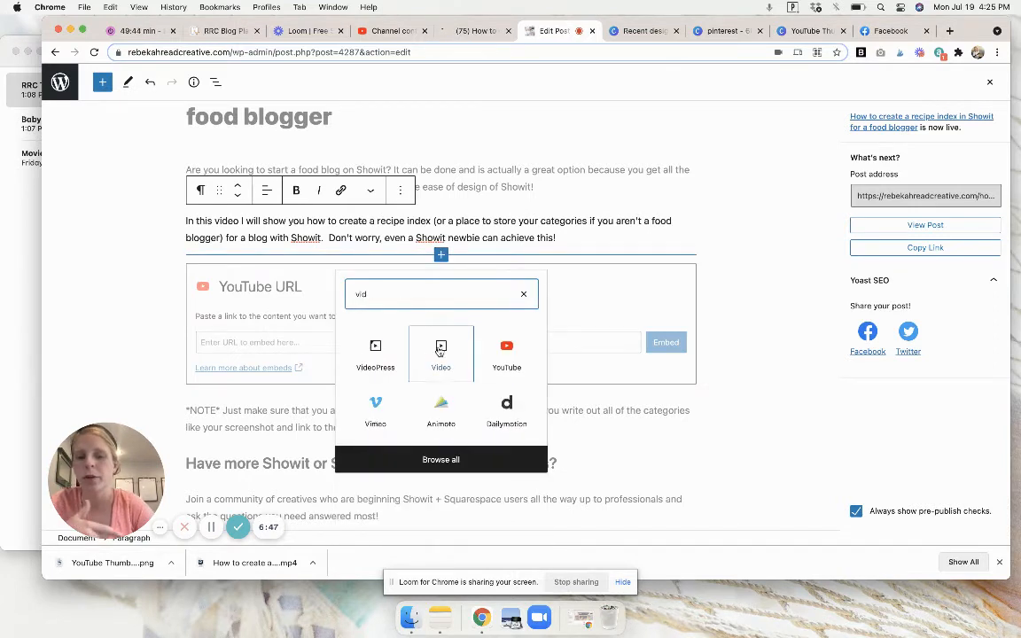
Embed the recipe index video in the post's empty YouTube block using the copied link.
left_click(309, 336)
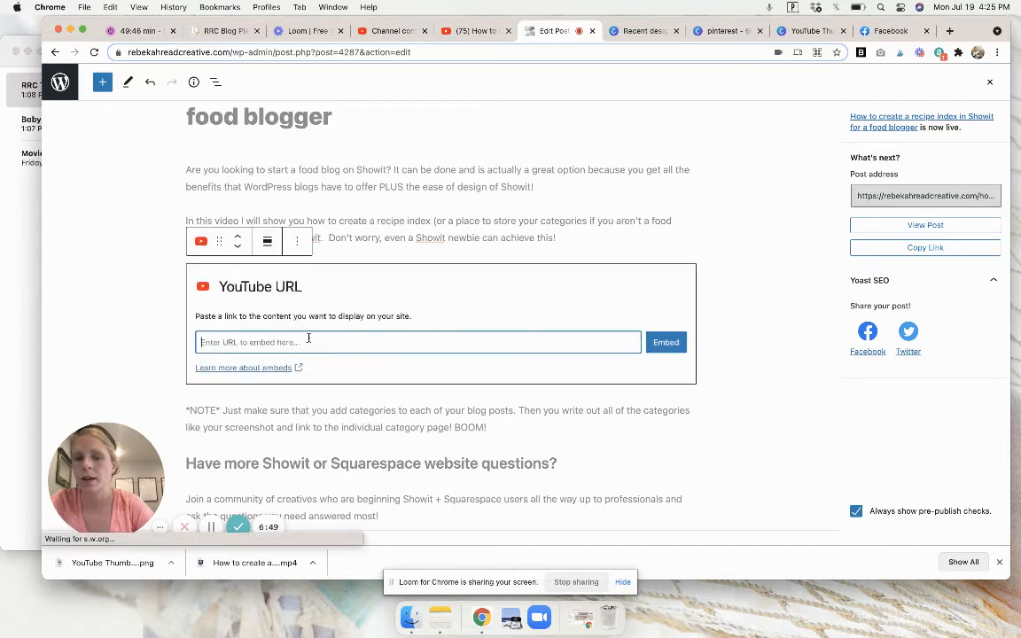
key("super+v")
left_click(667, 342)
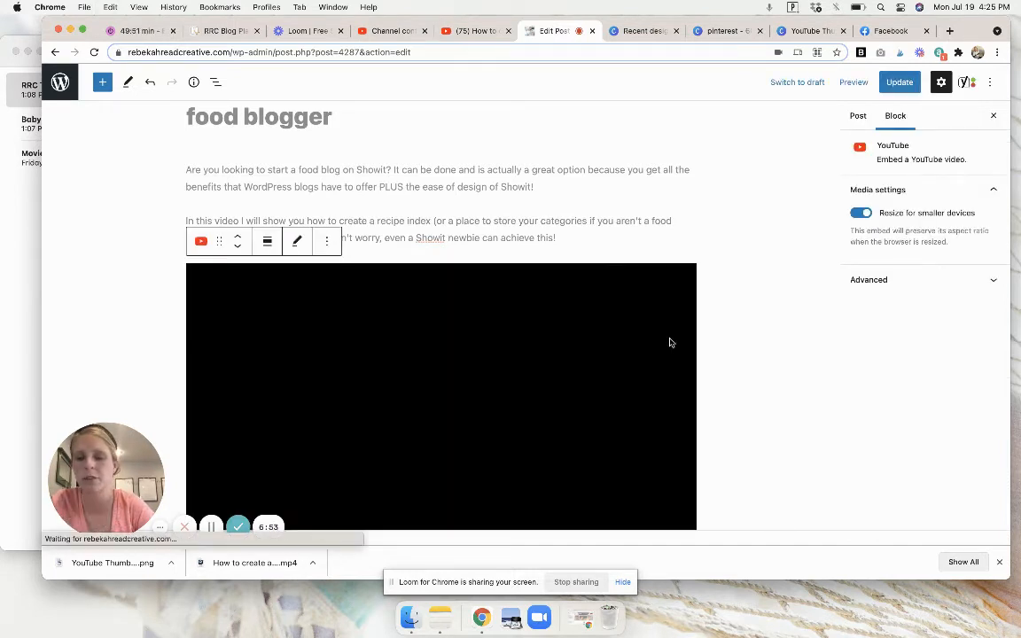
Add an empty image block at the end of the post, below the "Join the community for free!" button.
scroll(674, 216, "down", 6)
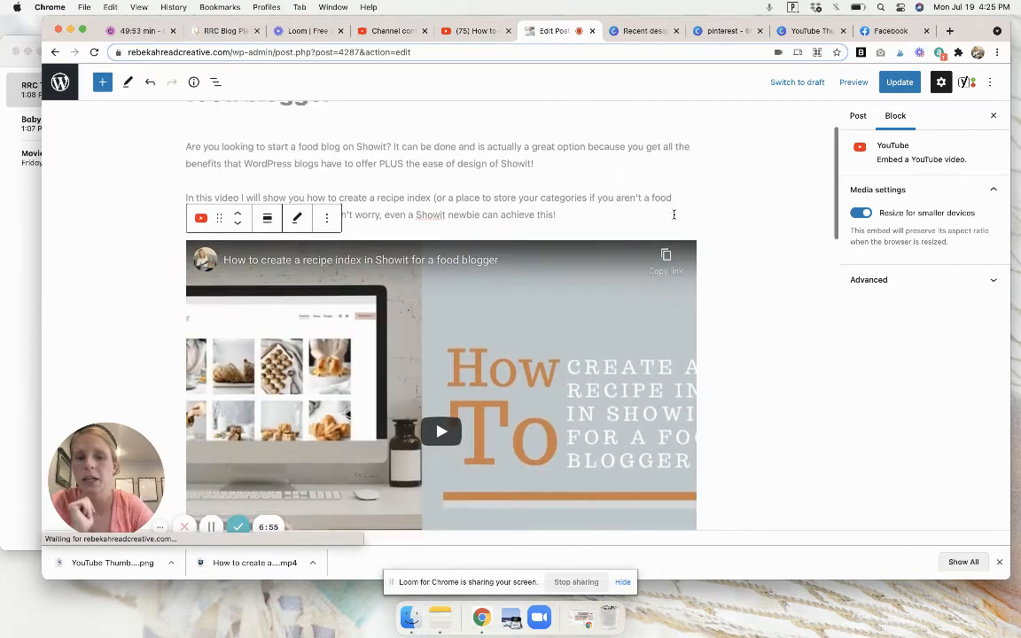
scroll(674, 218, "down", 4)
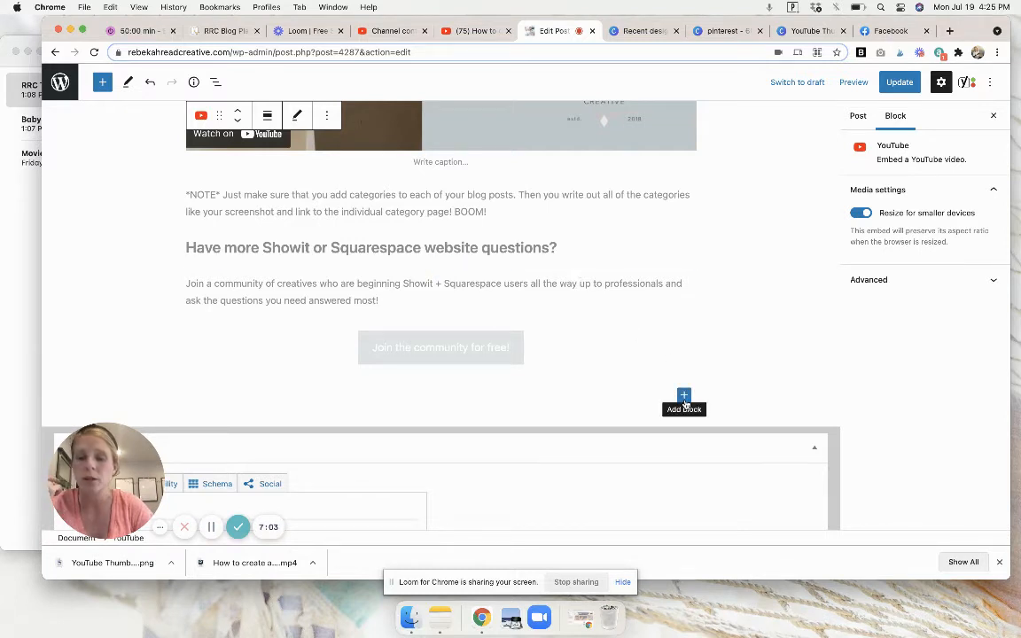
left_click(684, 398)
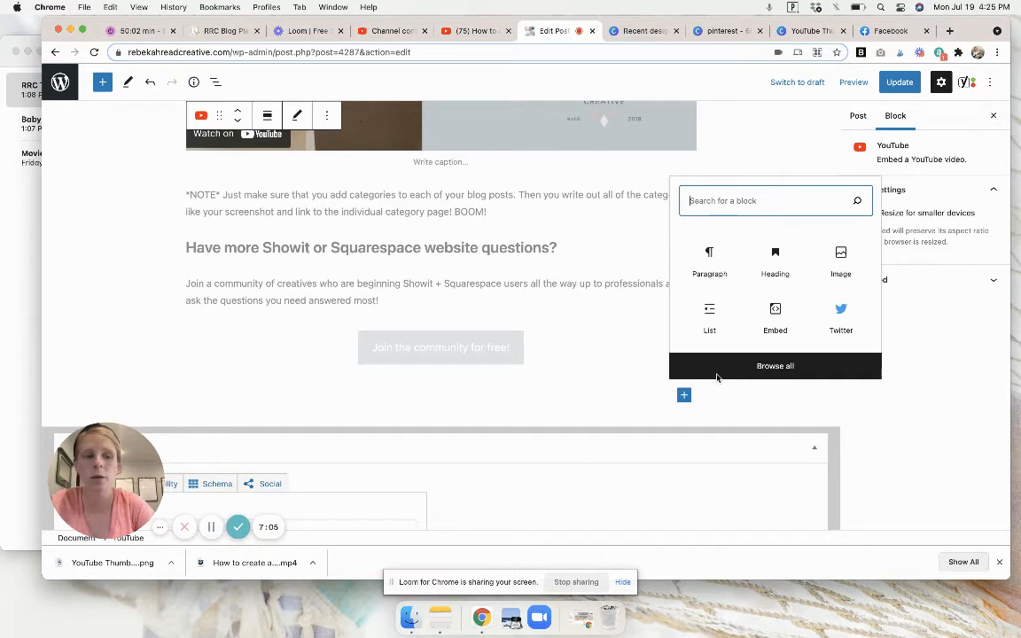
left_click(841, 261)
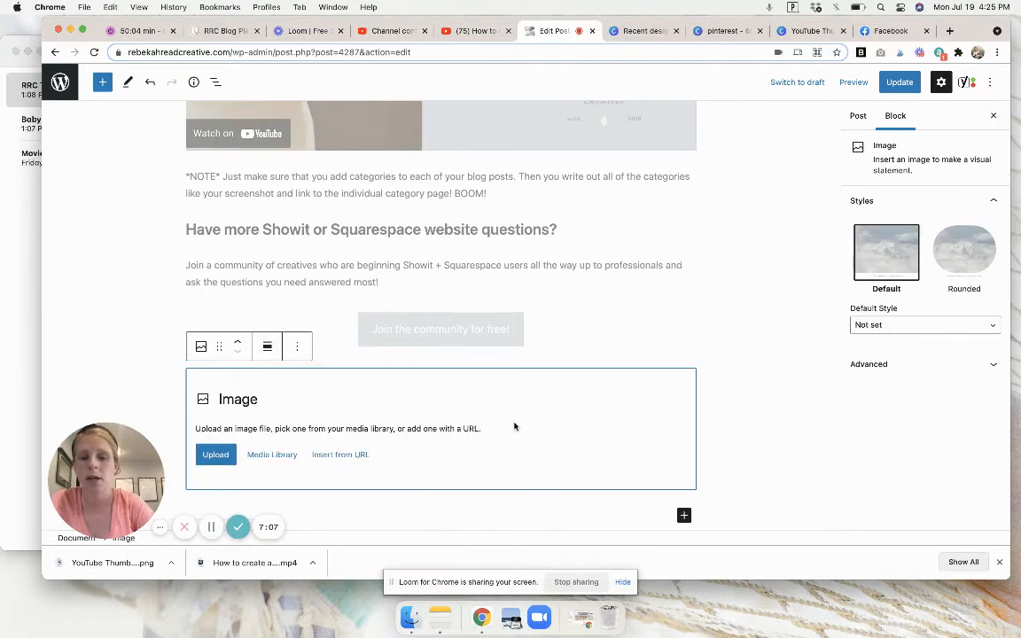
left_click(723, 31)
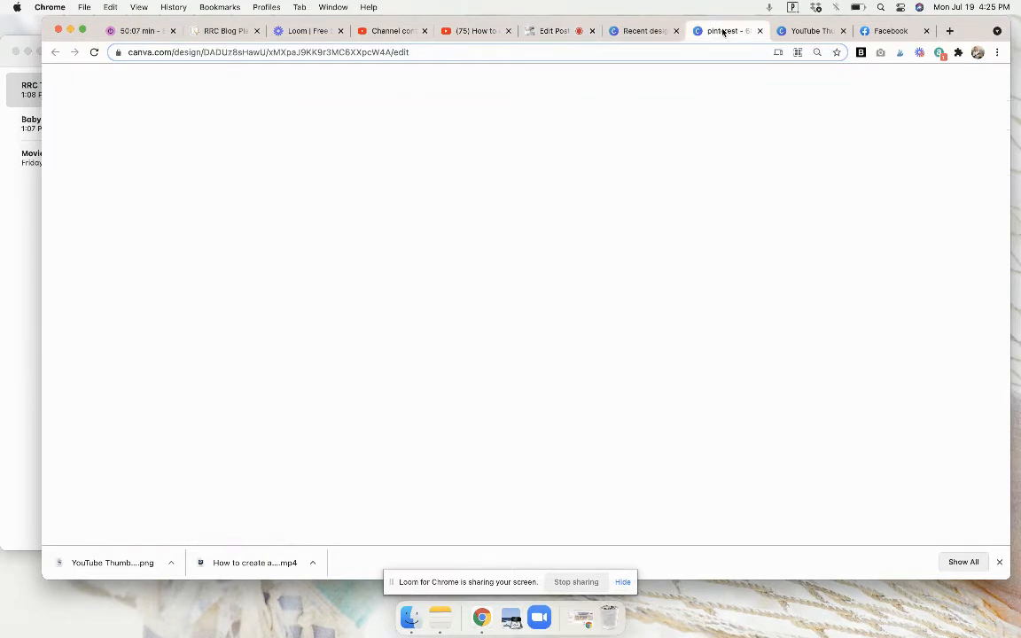
scroll(693, 207, "down", 5)
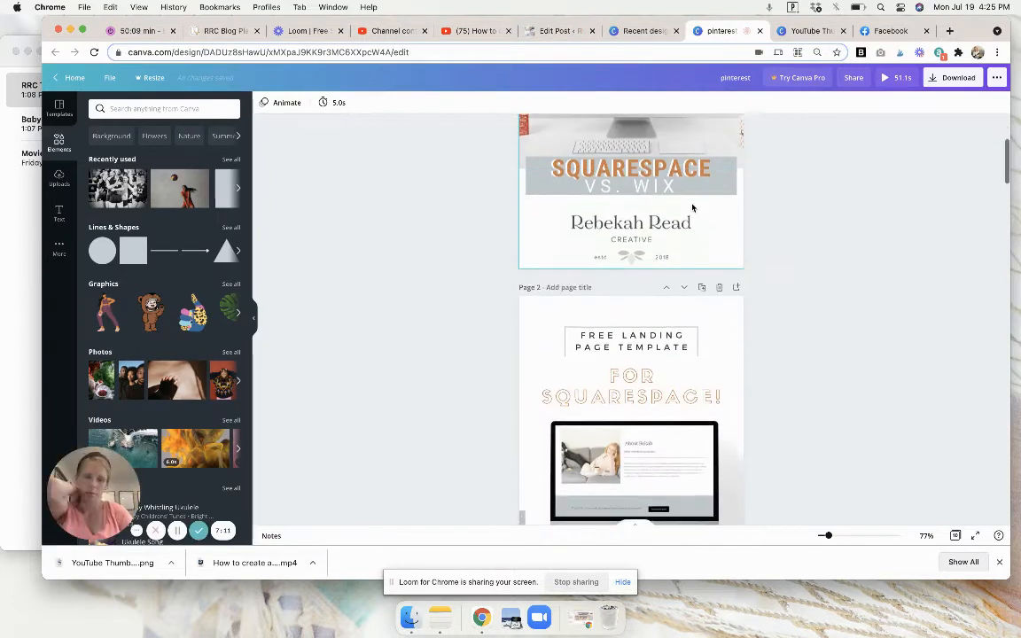
double_click(658, 257)
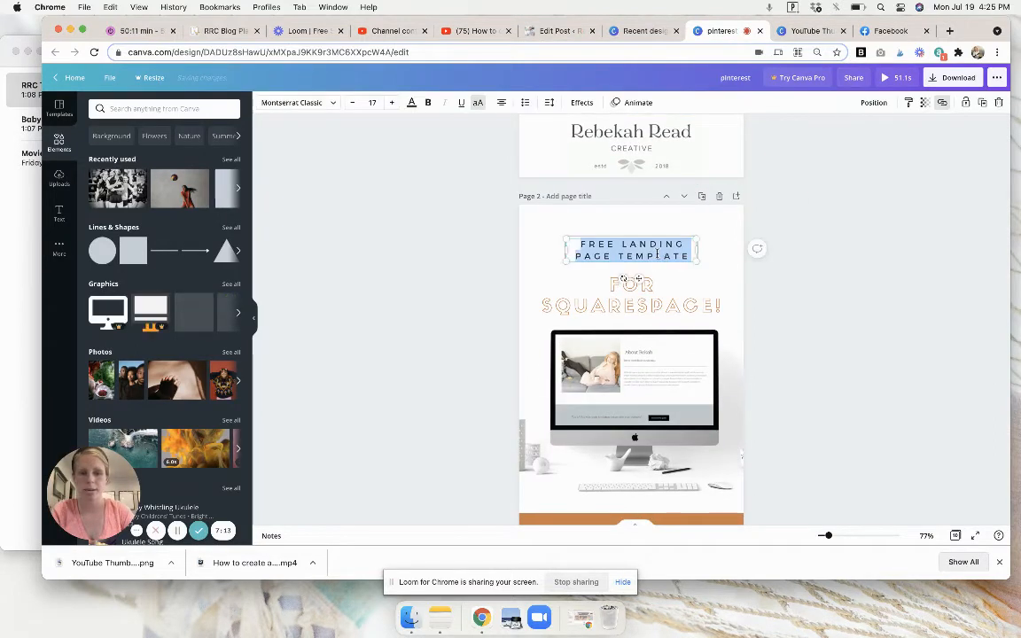
type("HTTPS://WWW.YOUTUBE.COM/WATCH?V=FN8UCP2LBX8")
key("cmd+z")
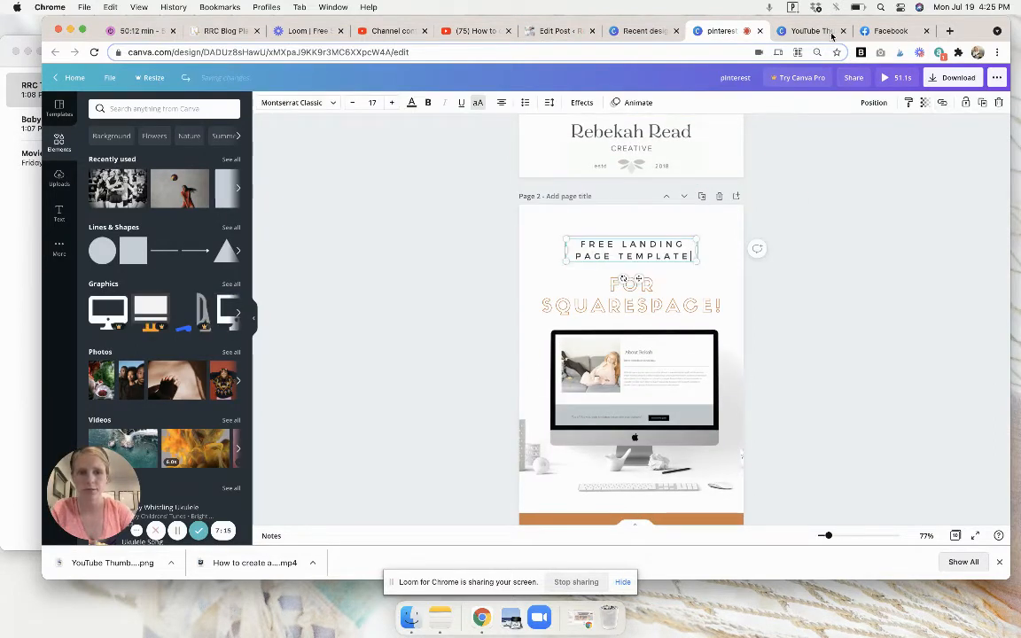
Copy the title text "Create a recipe index in Showit for a food blogger" from the YouTube Thumbnail Template in Canva.
left_click(802, 31)
left_click(866, 207)
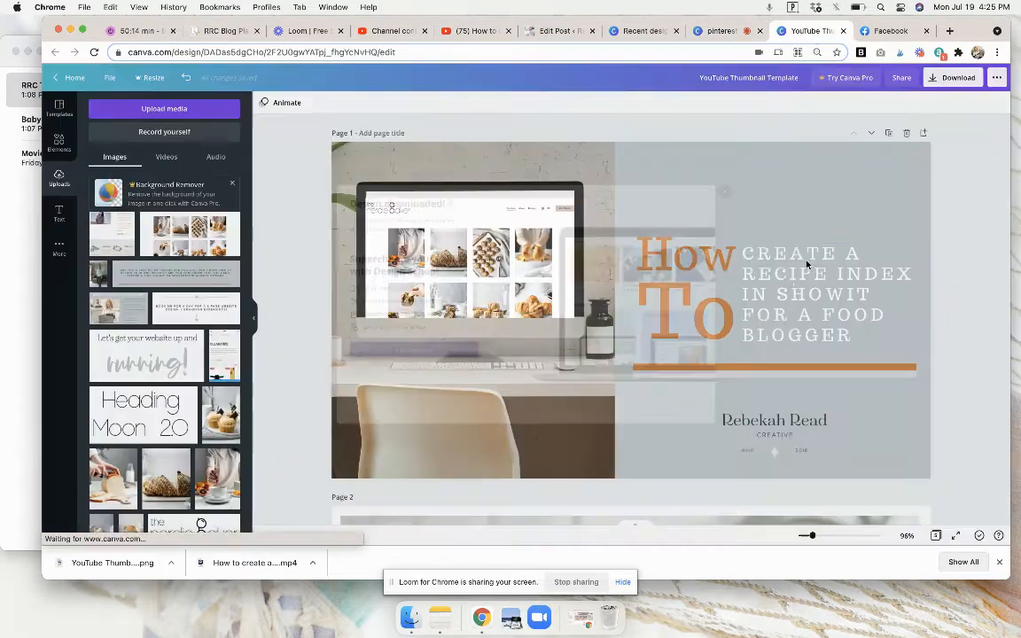
double_click(753, 257)
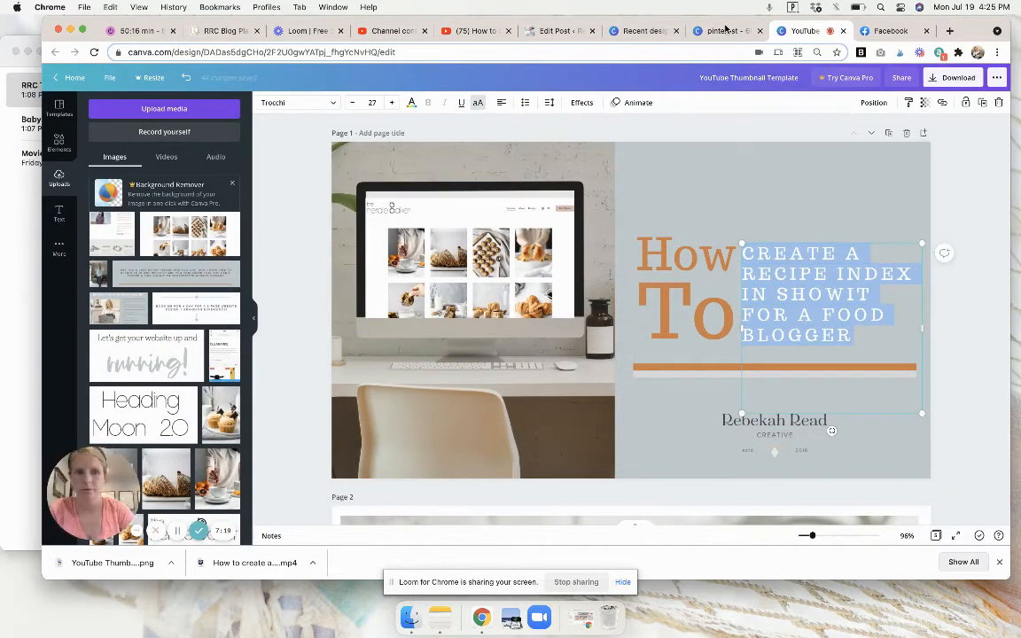
key("cmd+c")
Replace the "Free landing page template" heading on page 2 of the pinterest design with the copied title, preceded by "How to".
left_click(725, 30)
double_click(639, 243)
key("cmd+v")
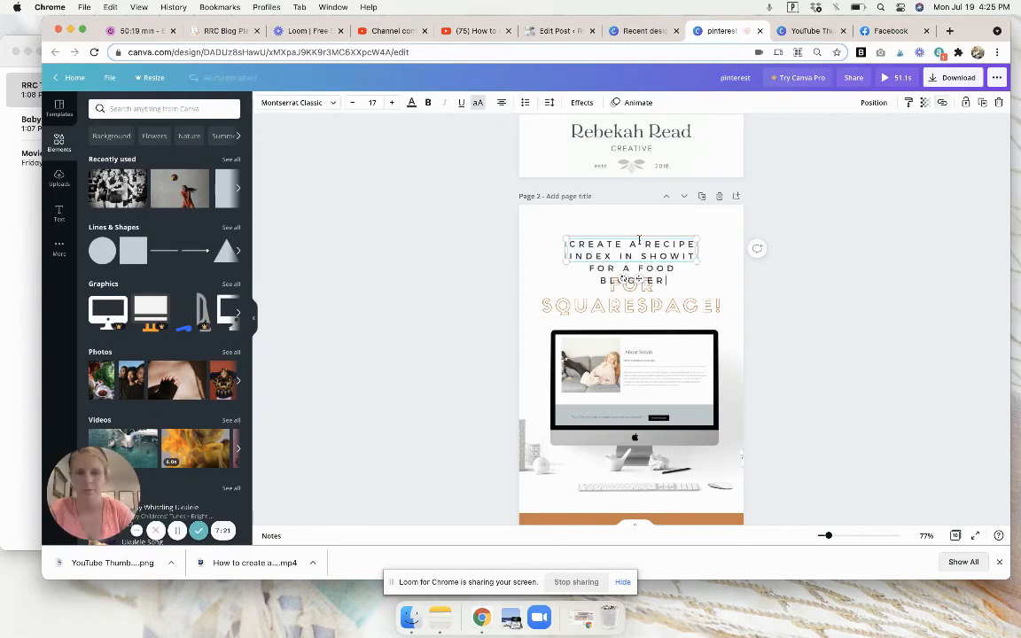
left_click(570, 244)
type("How to")
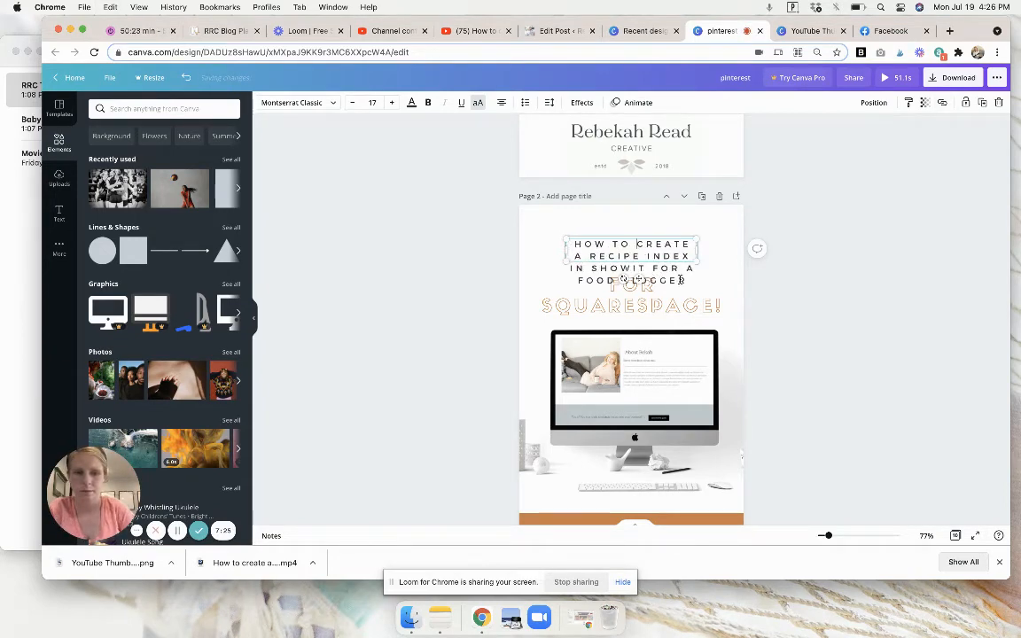
Move "Food blogger" out of the page 2 heading and into the outlined orange text in place of "For Squarespace!".
left_click_drag(688, 280, 570, 281)
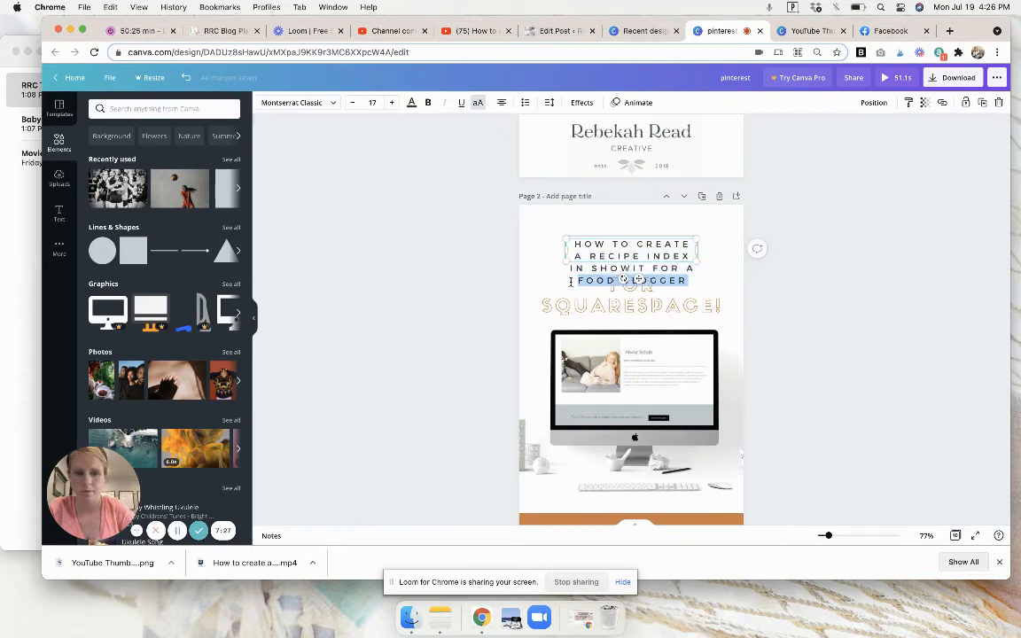
key("BackSpace")
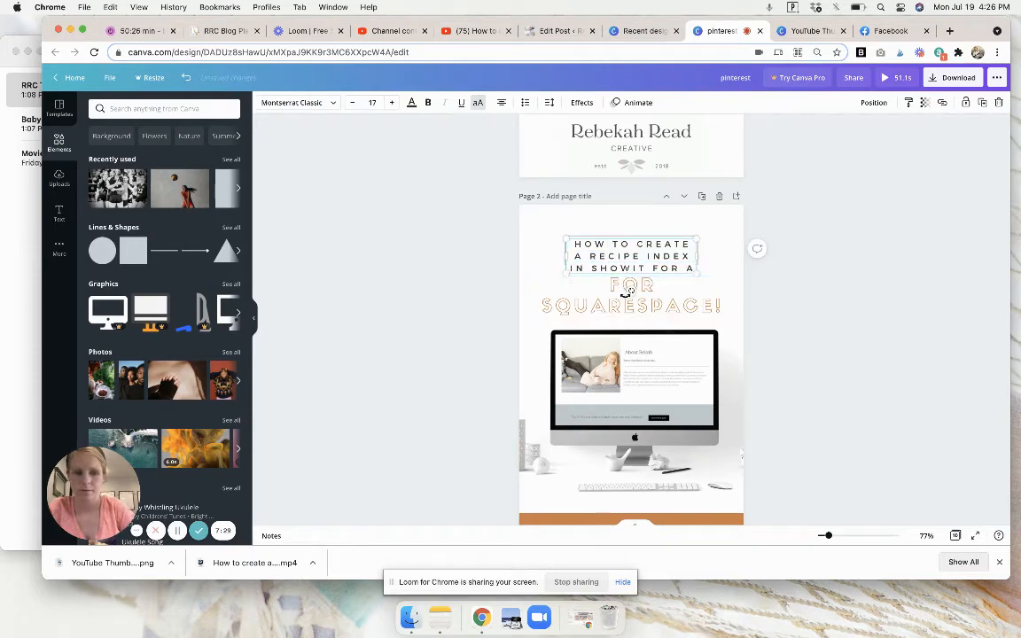
double_click(613, 298)
key("super+v")
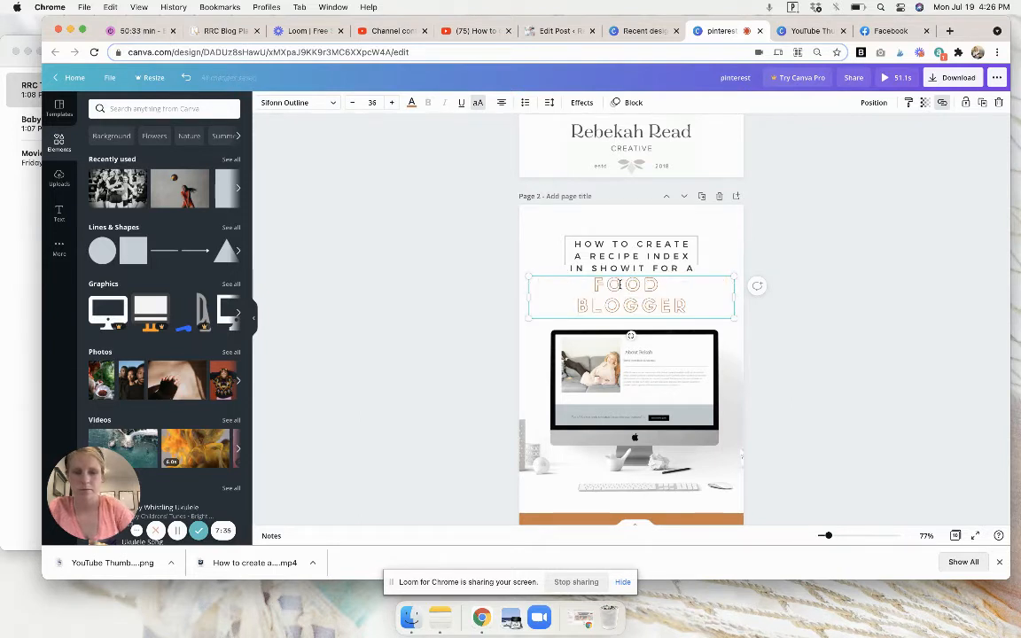
left_click(793, 224)
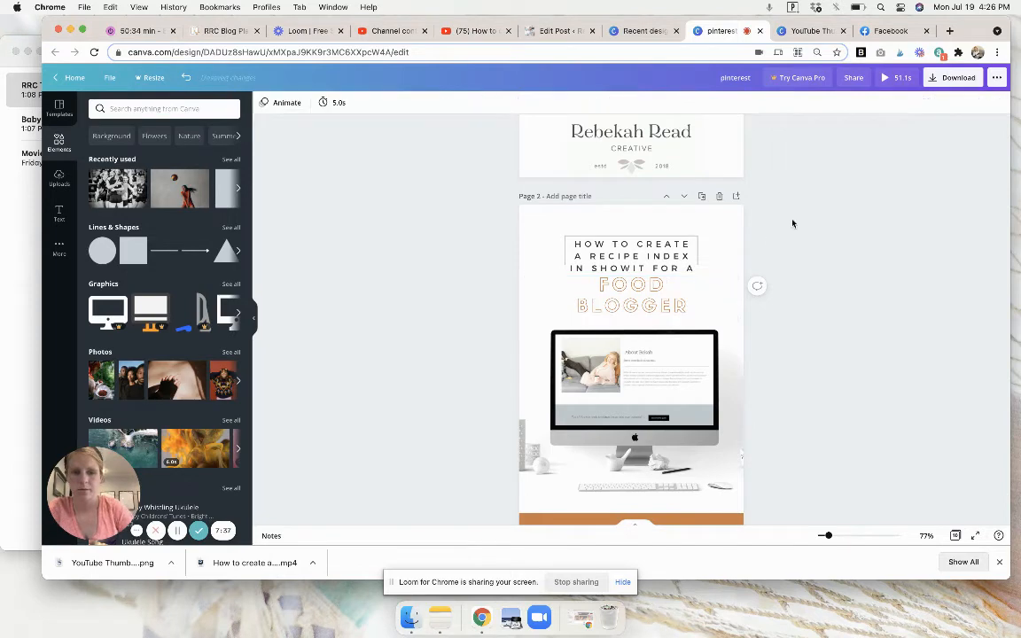
Replace the image on the page 2 computer screen with the uploaded screenshot of the food blog's recipe grid.
left_click(59, 177)
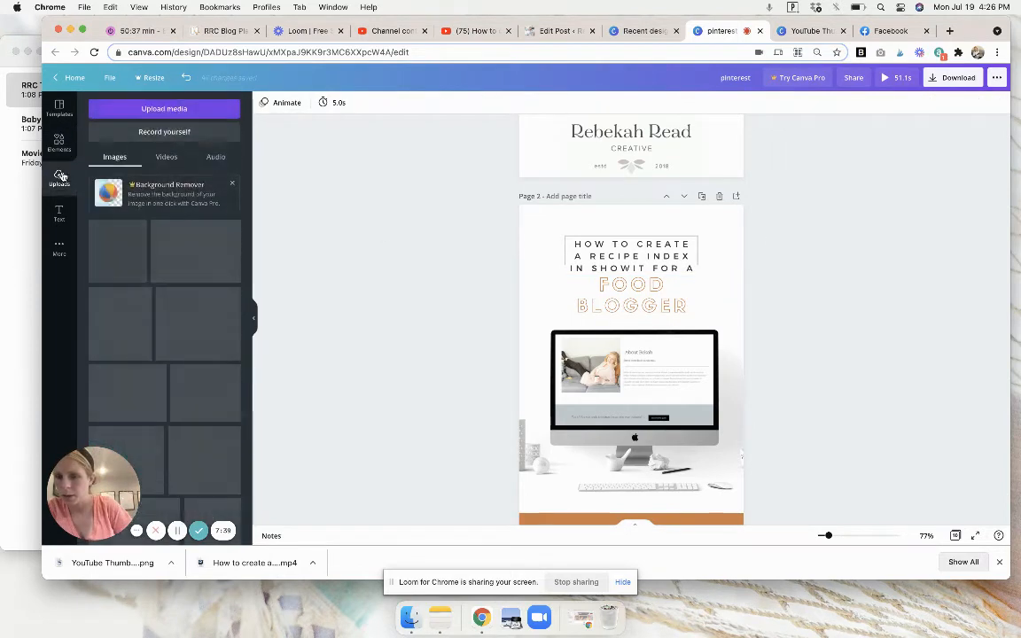
scroll(151, 270, "down", 5)
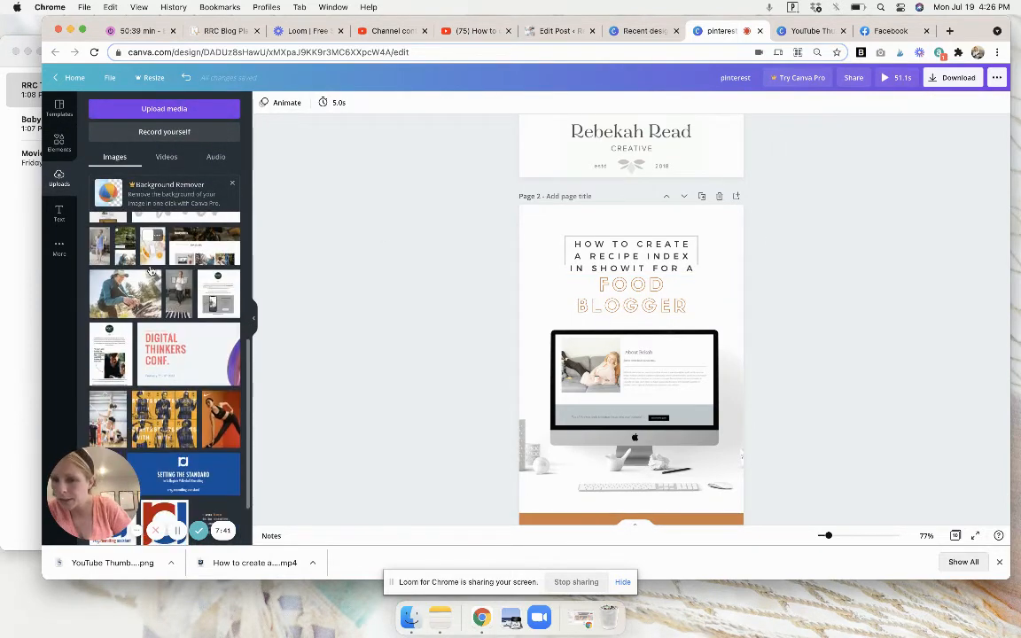
scroll(151, 270, "down", 10)
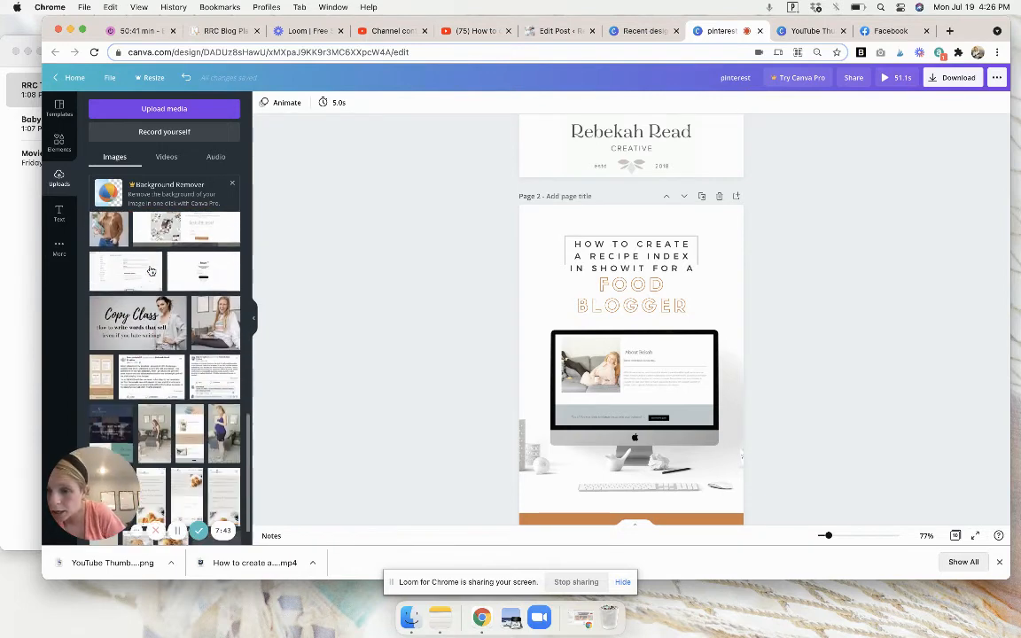
scroll(151, 271, "down", 8)
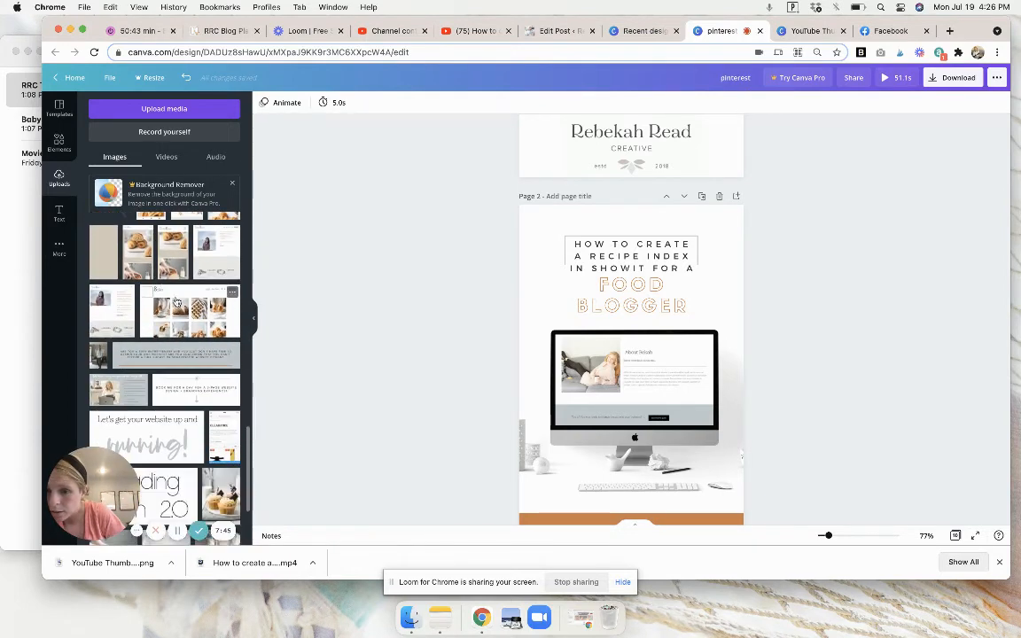
scroll(817, 342, "down", 4)
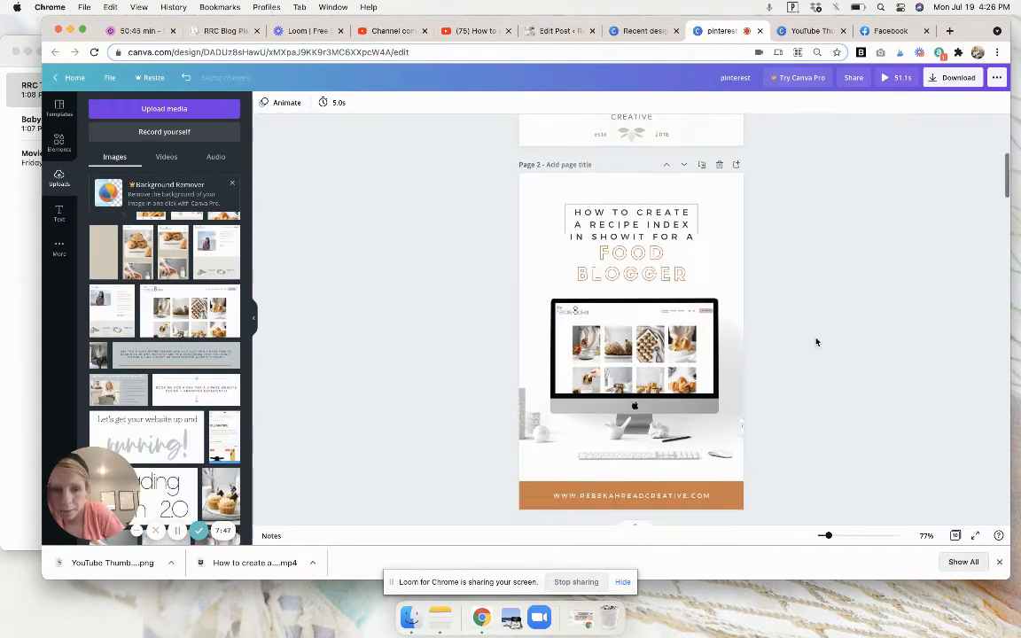
scroll(876, 173, "up", 3)
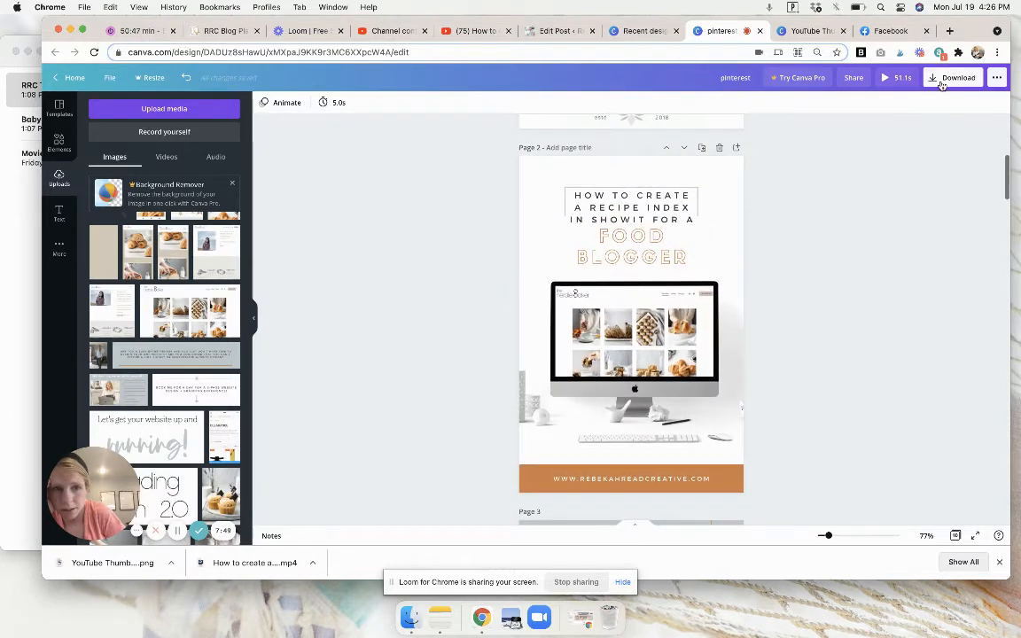
Download only page 2 of the pinterest design as an MP4 video.
left_click(949, 78)
left_click(920, 186)
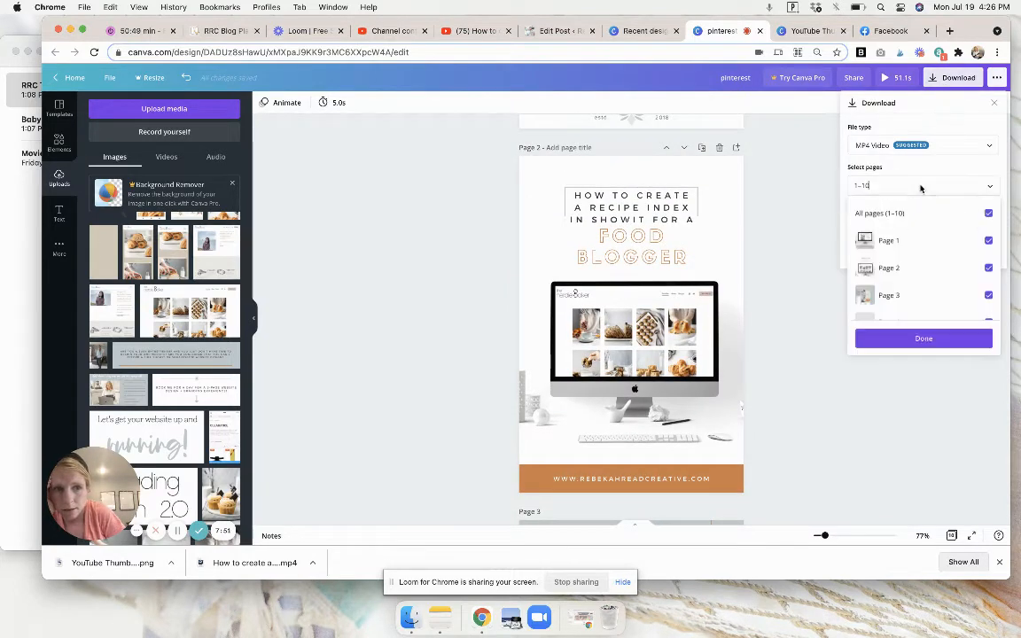
left_click(988, 214)
left_click(988, 269)
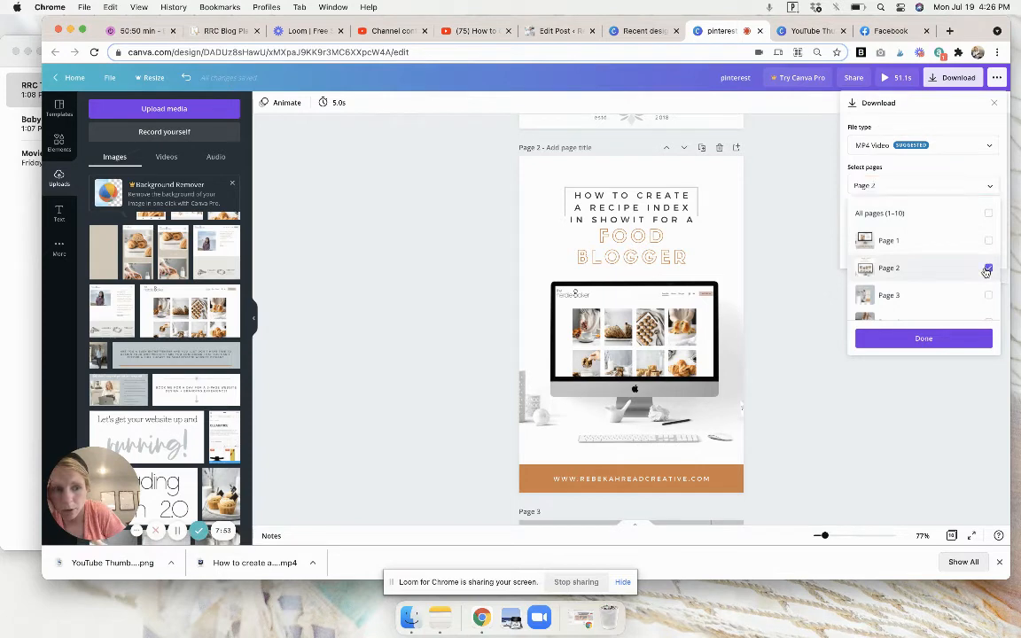
left_click(923, 337)
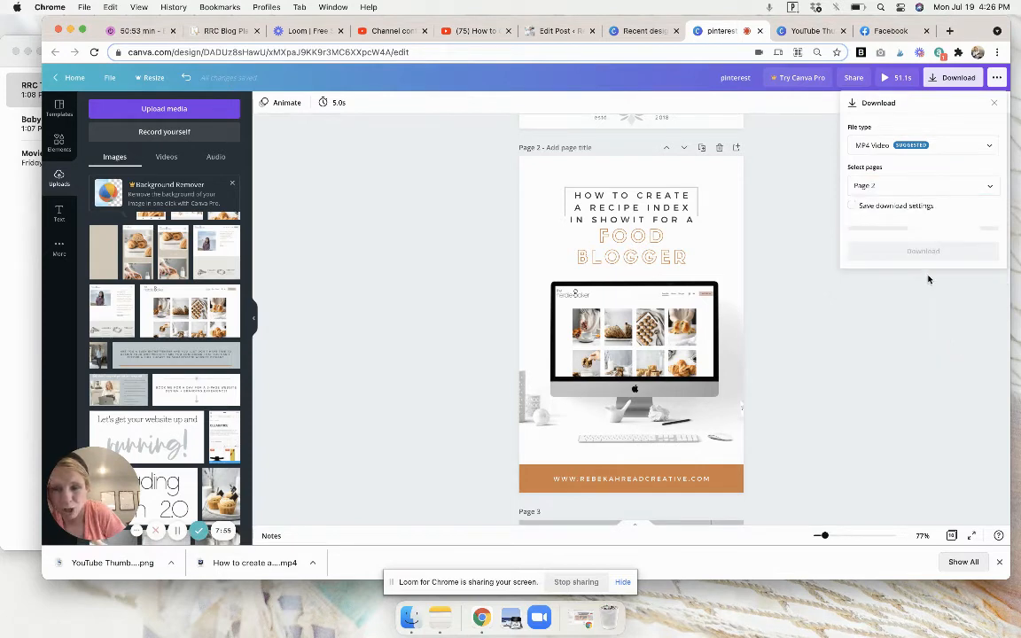
left_click(940, 227)
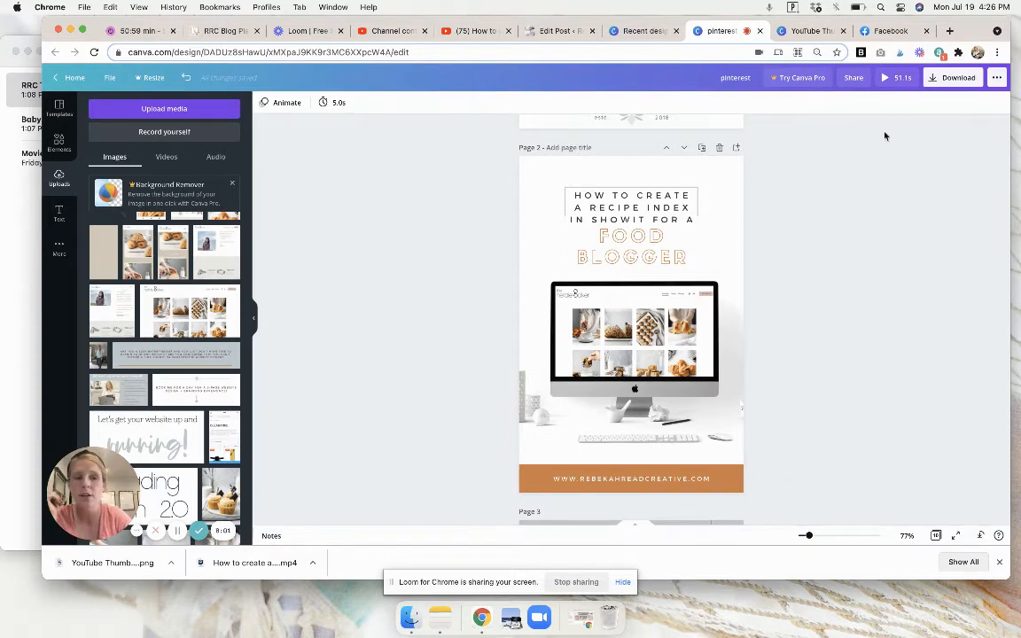
Download only page 2 of the pinterest design as a PNG image and dismiss the download confirmation.
left_click(950, 78)
left_click(897, 143)
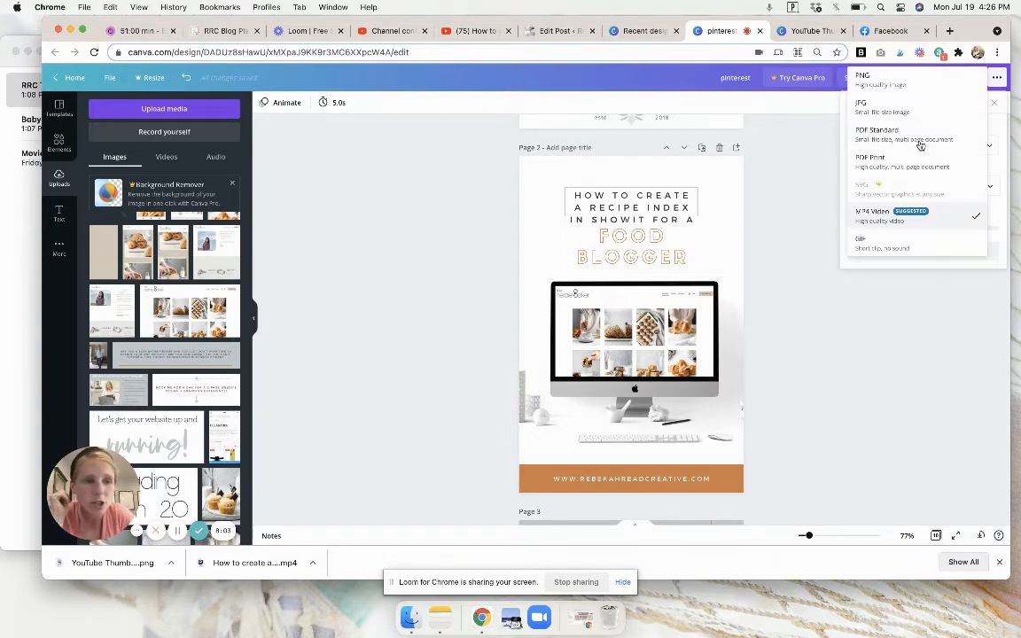
left_click(893, 81)
left_click(930, 258)
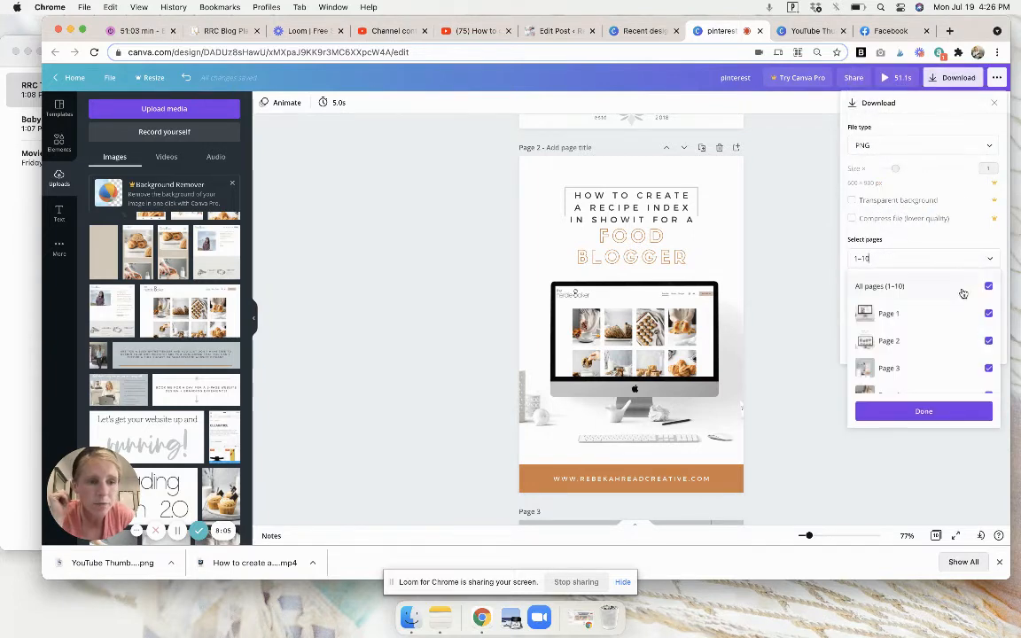
left_click(988, 287)
left_click(986, 340)
left_click(925, 414)
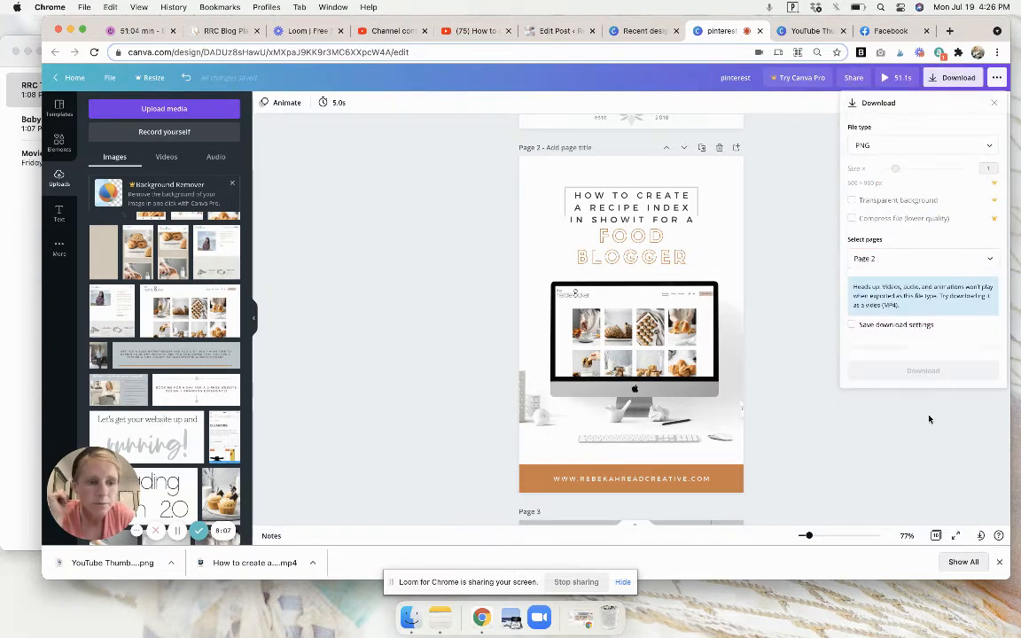
left_click(922, 347)
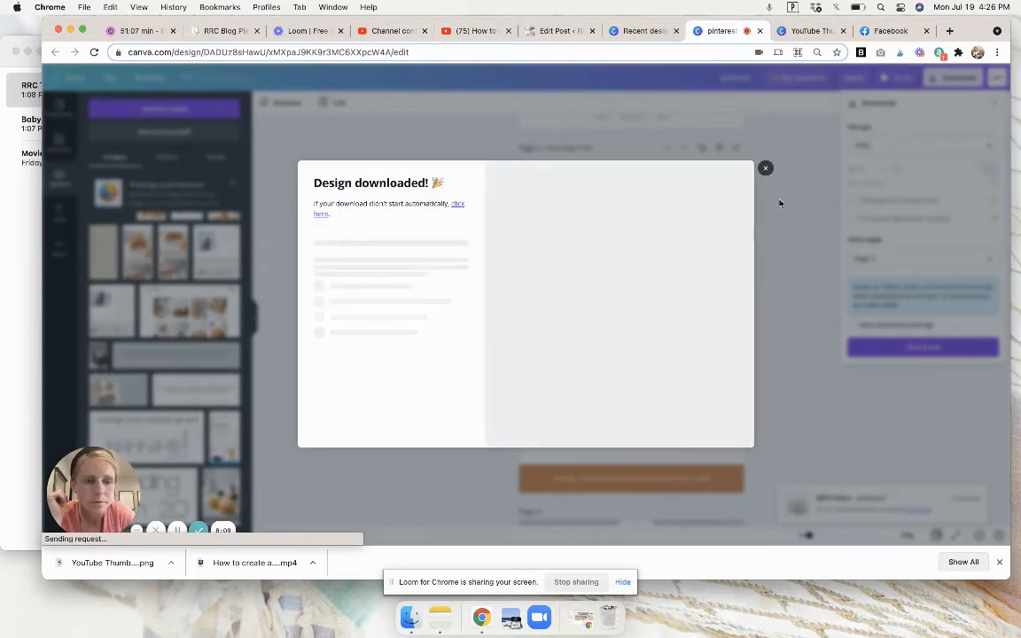
left_click(765, 169)
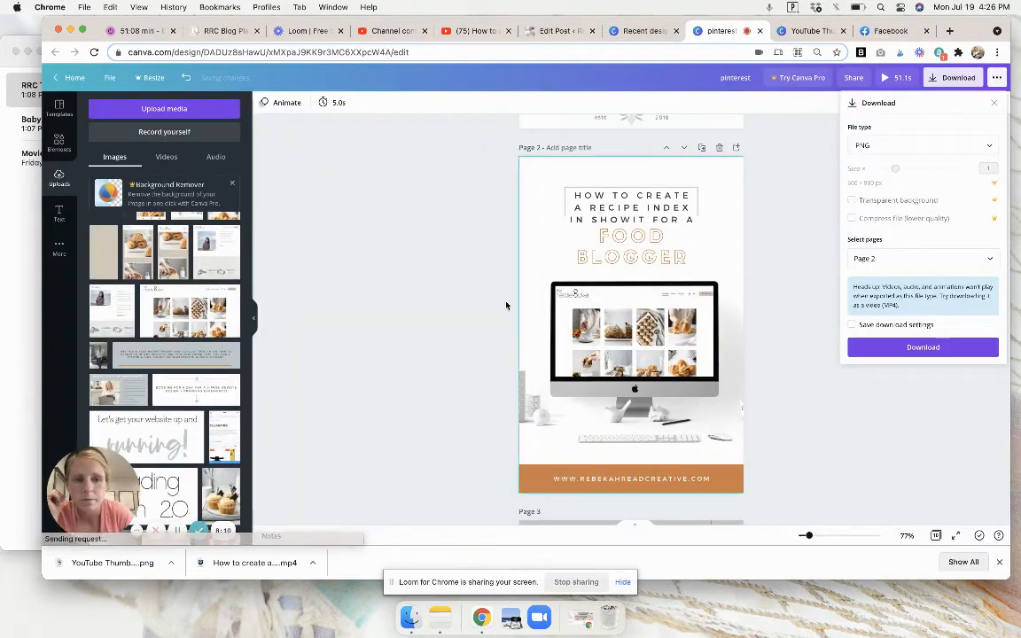
left_click(178, 532)
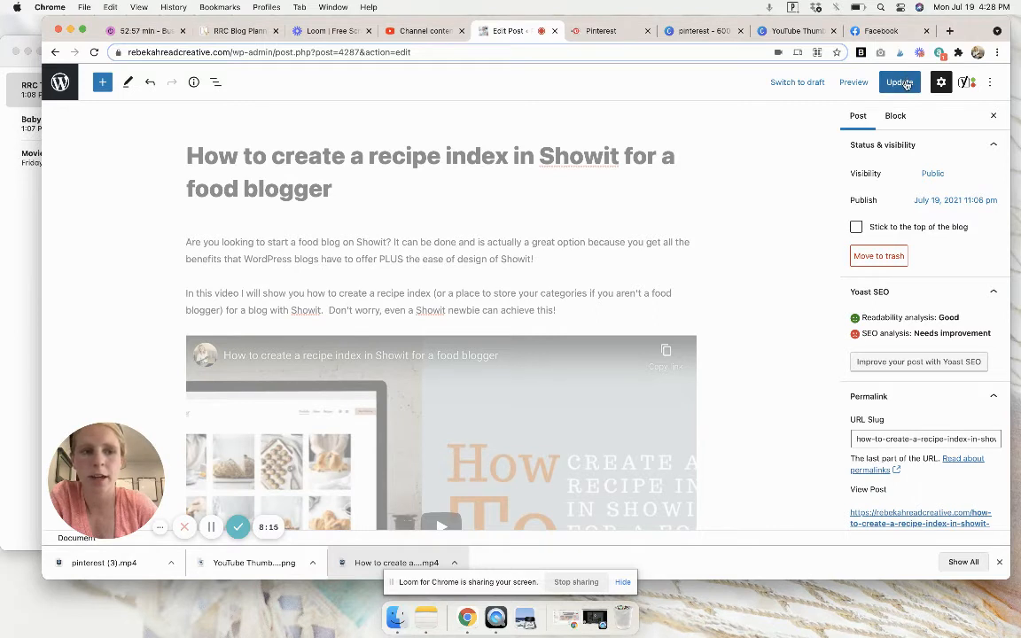
Update the recipe index post in WordPress and open its live page from the permalink.
left_click(901, 83)
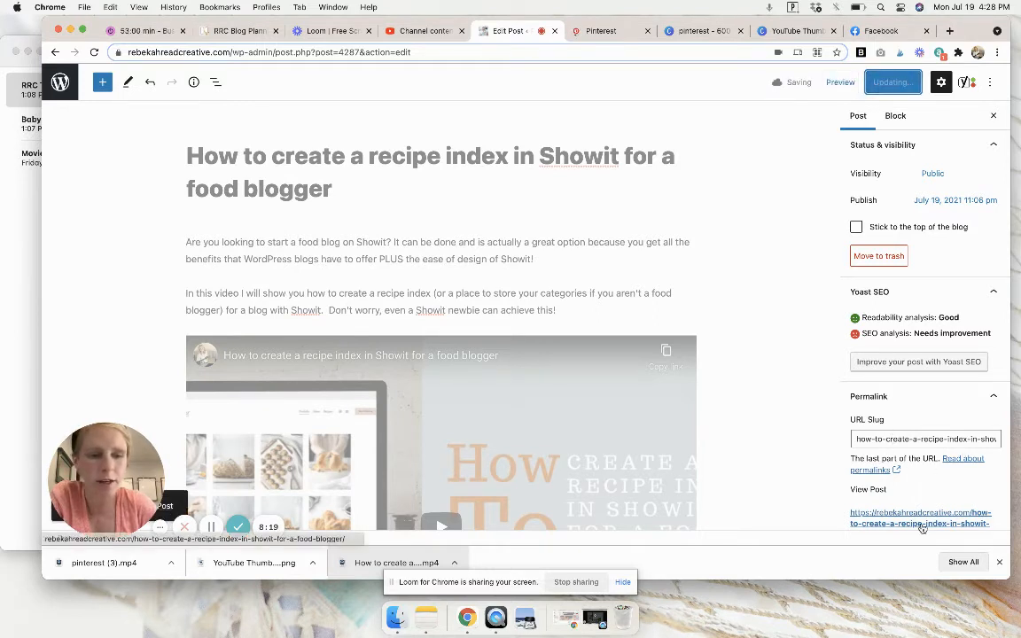
scroll(966, 498, "down", 2)
left_click(937, 495)
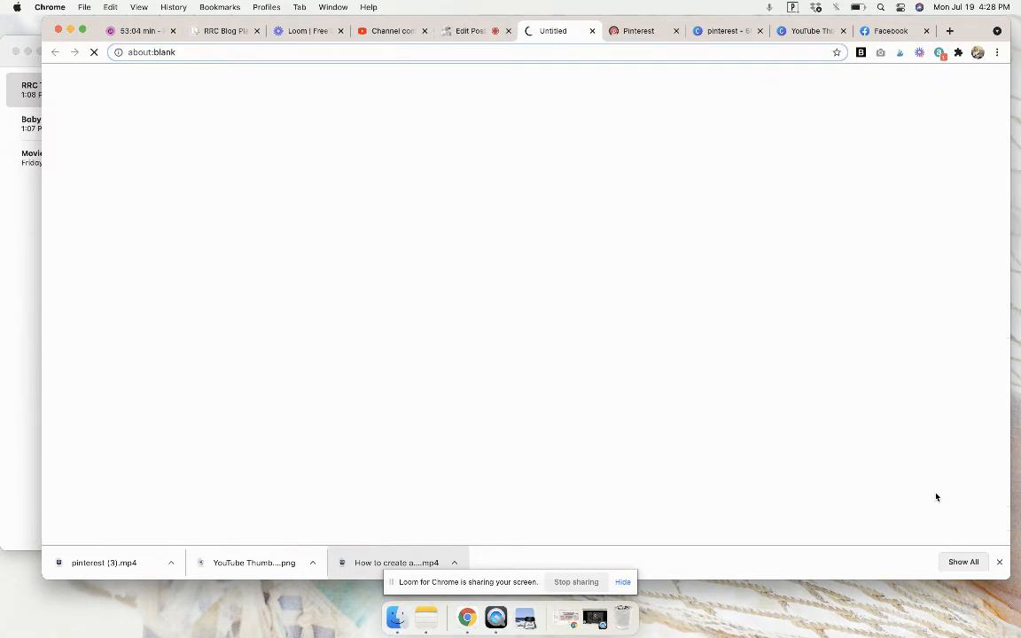
Switch to Pinterest and start creating a standard Pin.
left_click(640, 31)
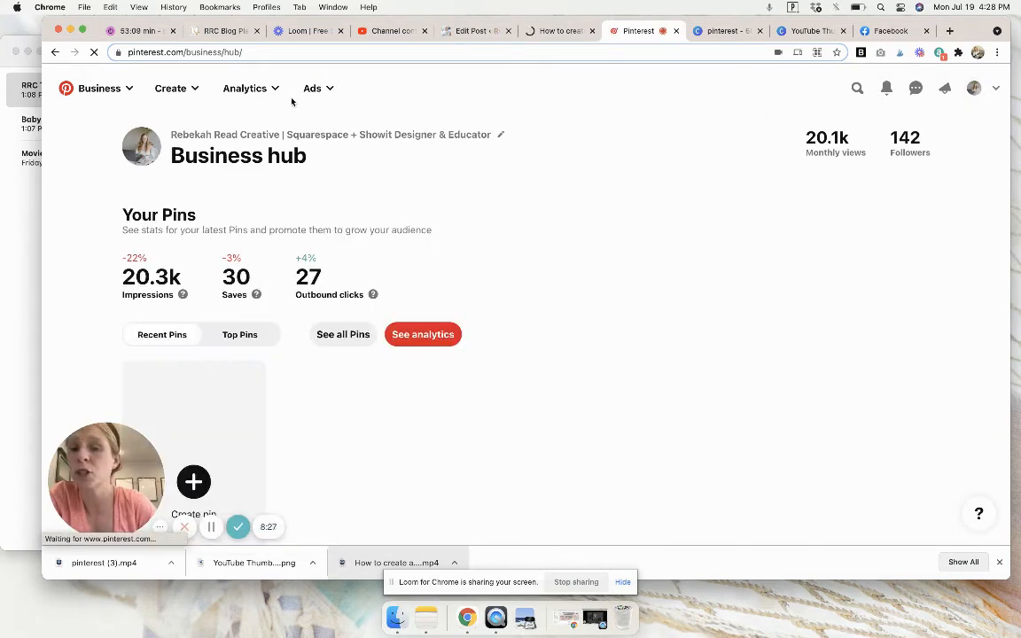
left_click(194, 99)
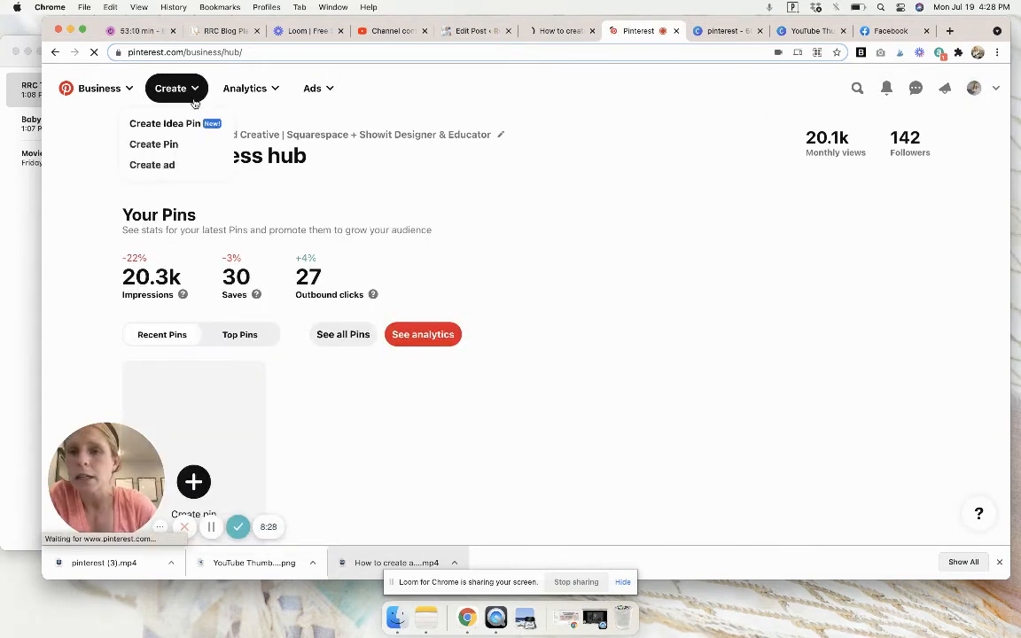
left_click(161, 145)
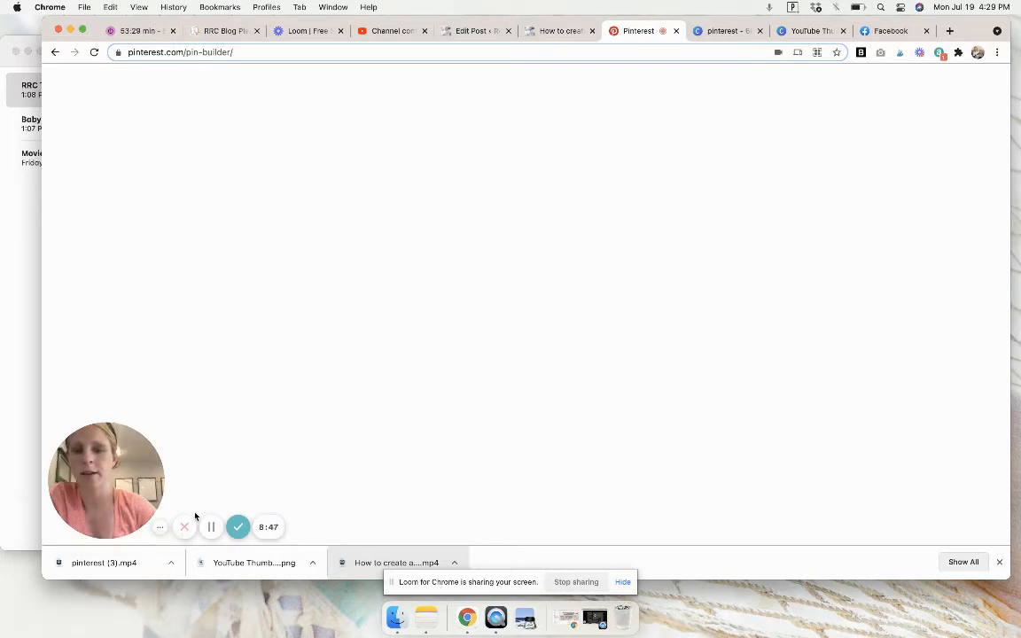
left_click(211, 526)
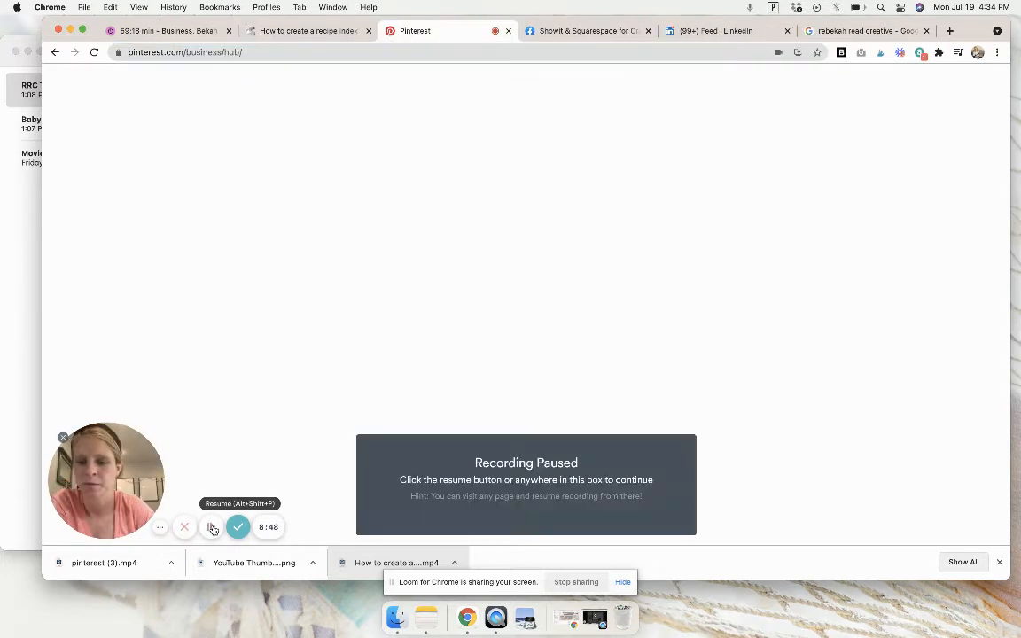
left_click(211, 526)
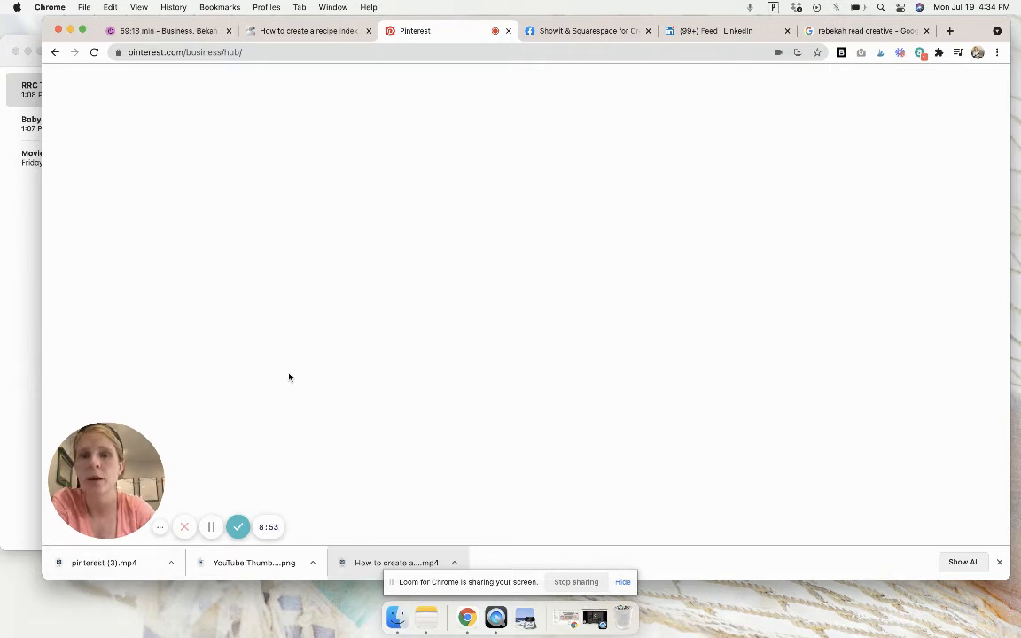
Switch to the live recipe index blog post and review its intro text, embedded video and closing note.
left_click(328, 36)
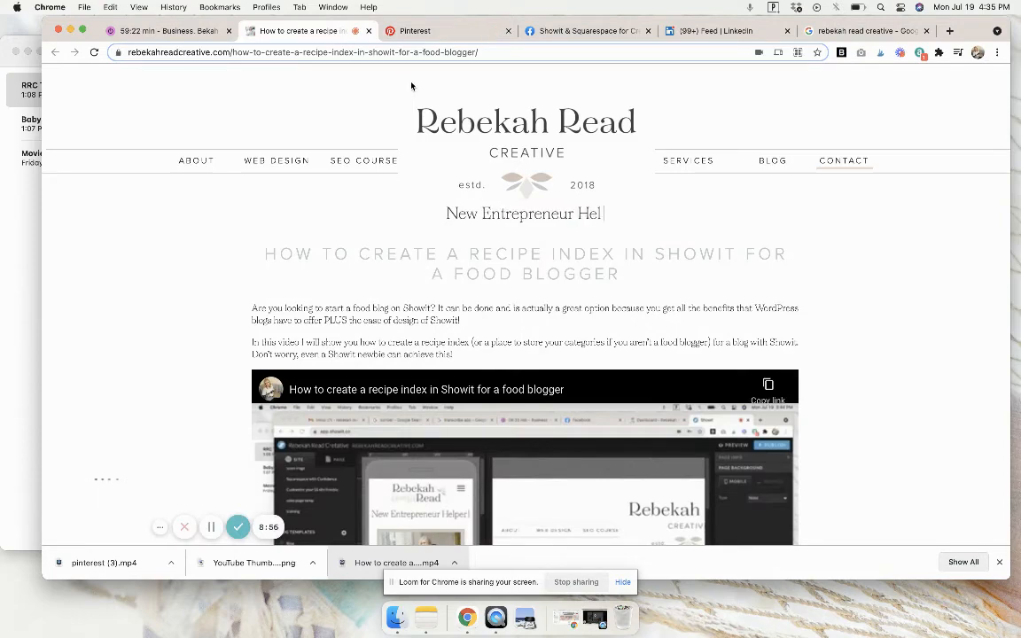
scroll(432, 308, "down", 15)
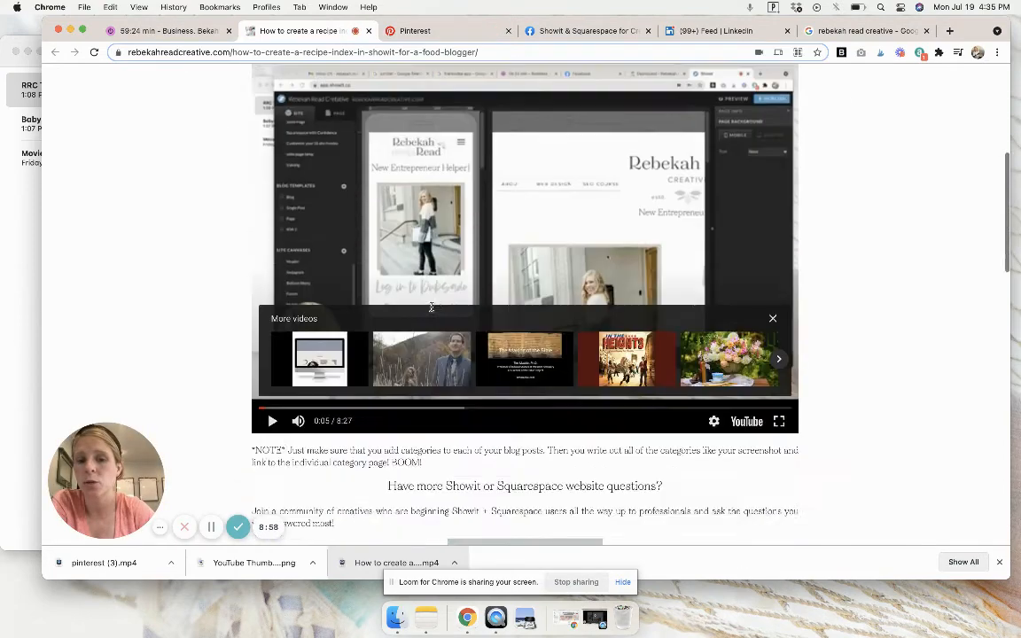
scroll(431, 308, "up", 10)
scroll(432, 308, "up", 8)
scroll(431, 303, "down", 3)
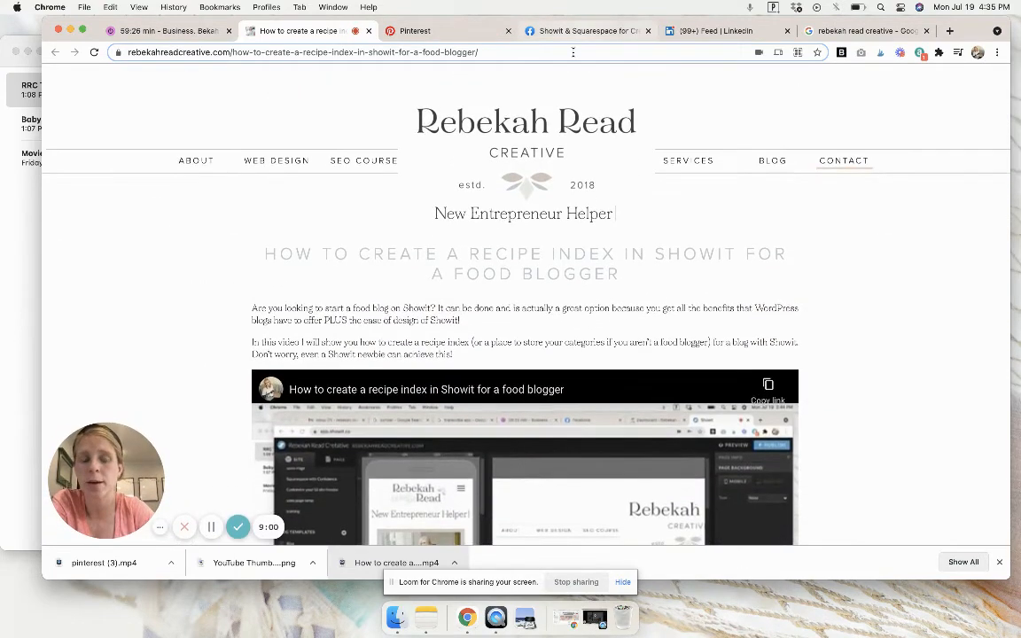
Switch to Facebook, look over the recipe index question in the Showit & Squarespace for Creatives group, and open the Rebekah Read Creative page.
left_click(584, 32)
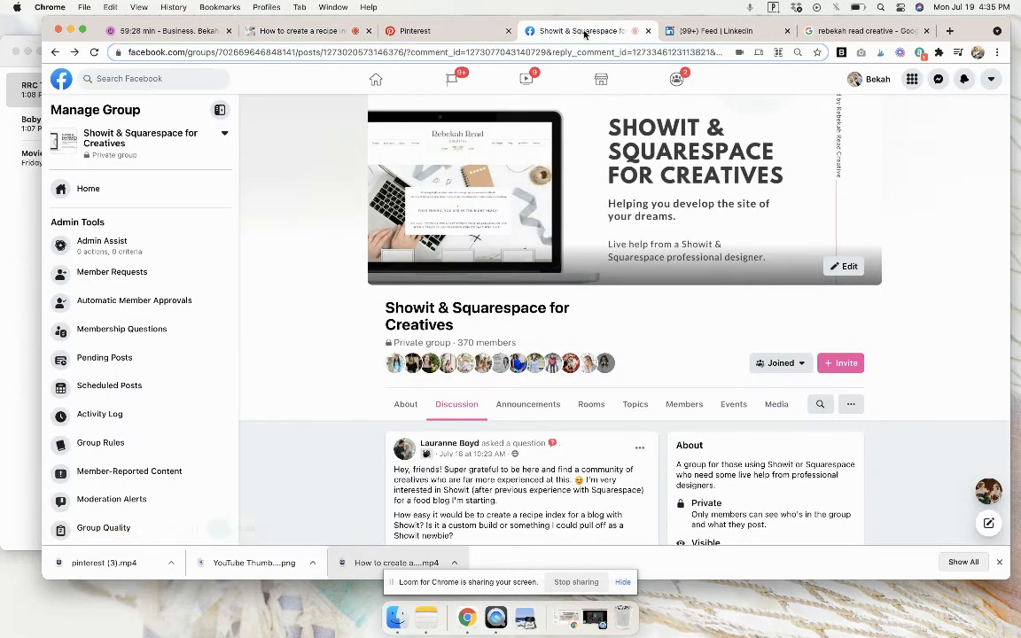
scroll(475, 431, "down", 3)
scroll(476, 431, "down", 1)
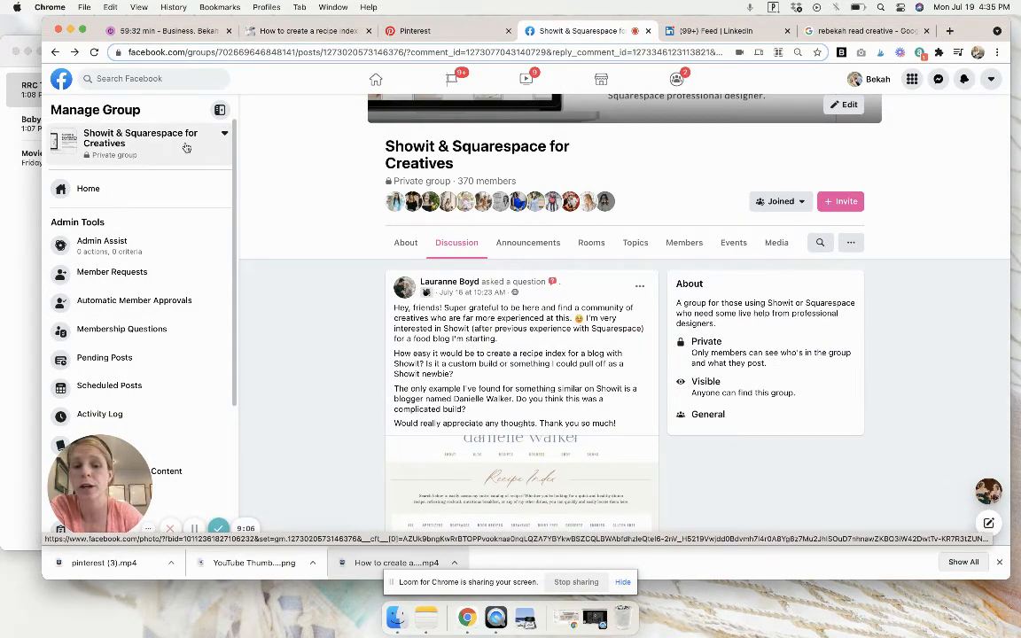
scroll(290, 309, "up", 3)
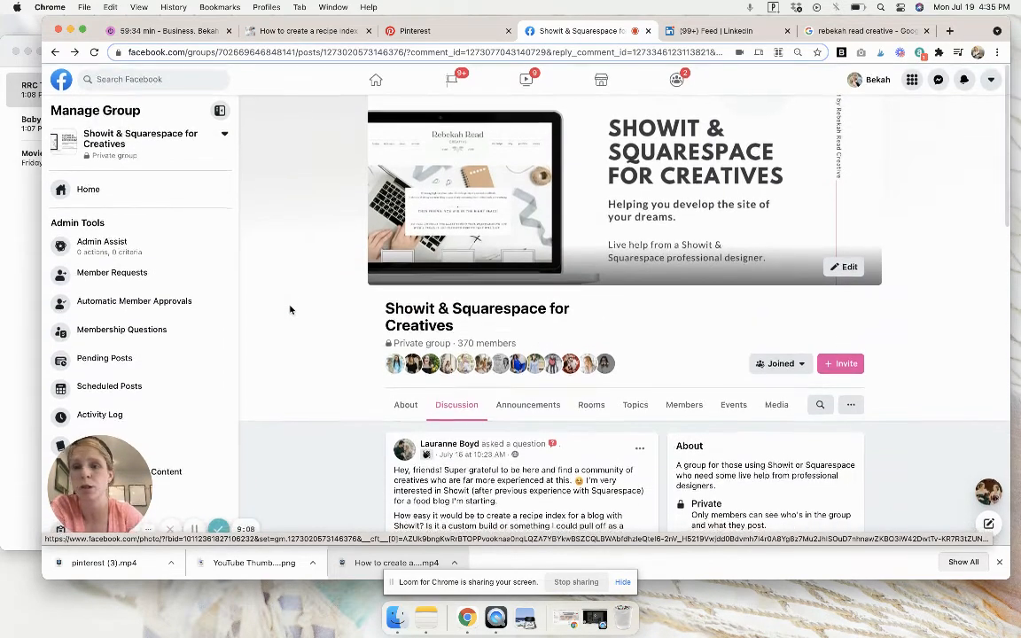
left_click(63, 80)
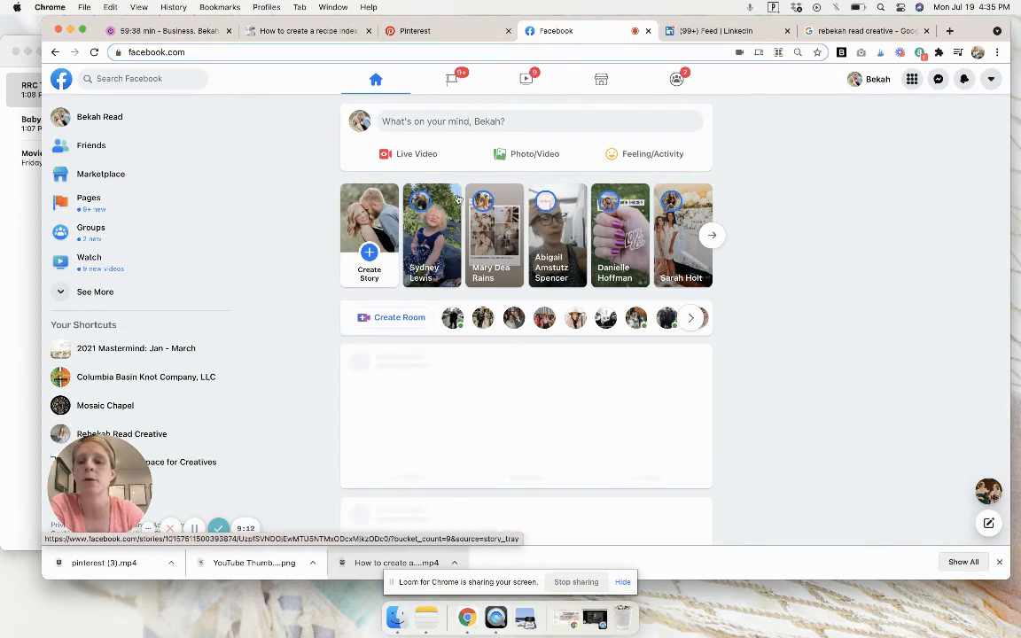
left_click(165, 436)
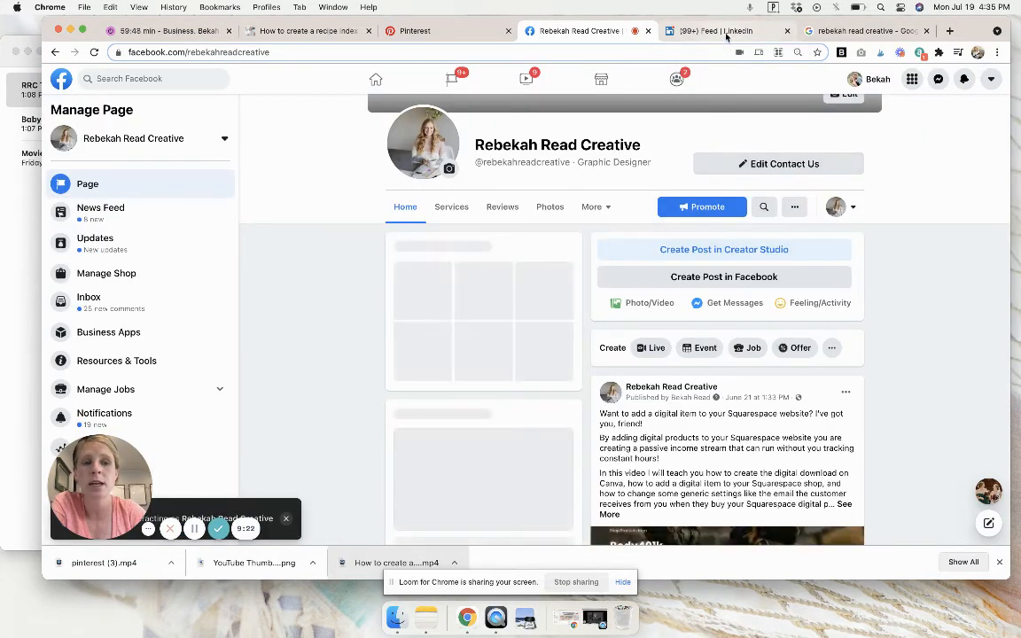
Switch to LinkedIn and start a new post containing the recipe index blog post's link.
left_click(720, 31)
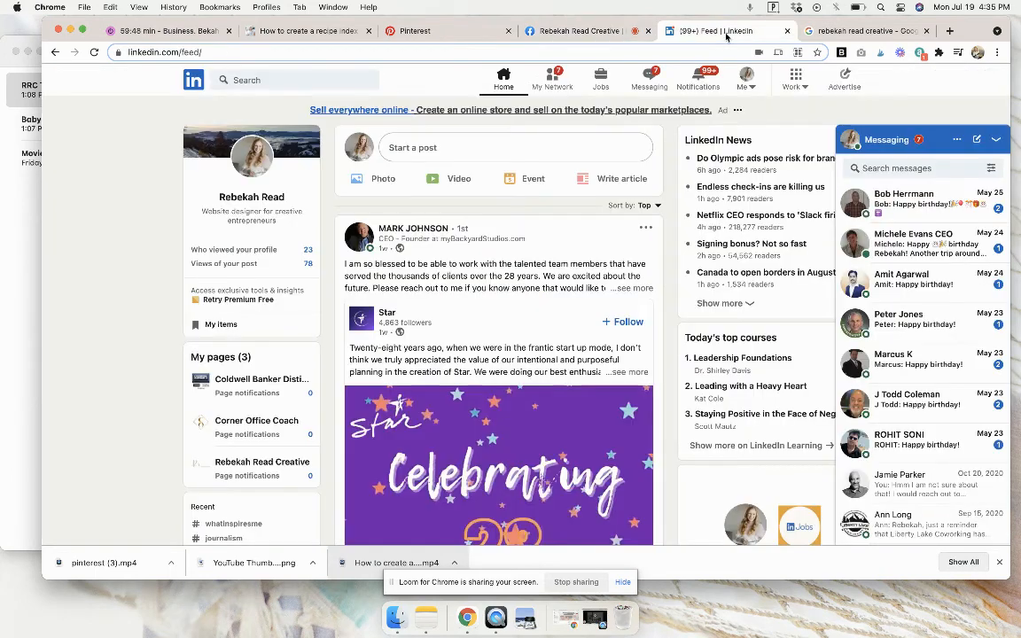
left_click(477, 152)
type("https://rebekahreadcreative.com/how-to-create-a-recipe-index-in-showit-for-a-food-blogger/")
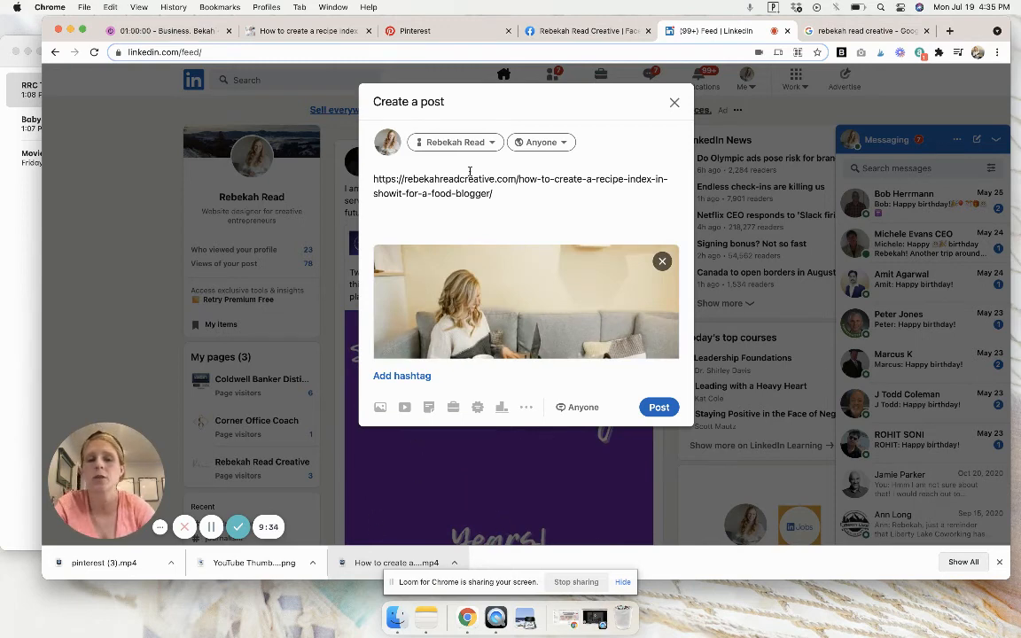
Replace the LinkedIn post's link text with the blog's opening paragraph, "Are you looking to start a food blog on Showit?…", and publish it.
left_click(297, 31)
triple_click(395, 307)
key("super+c")
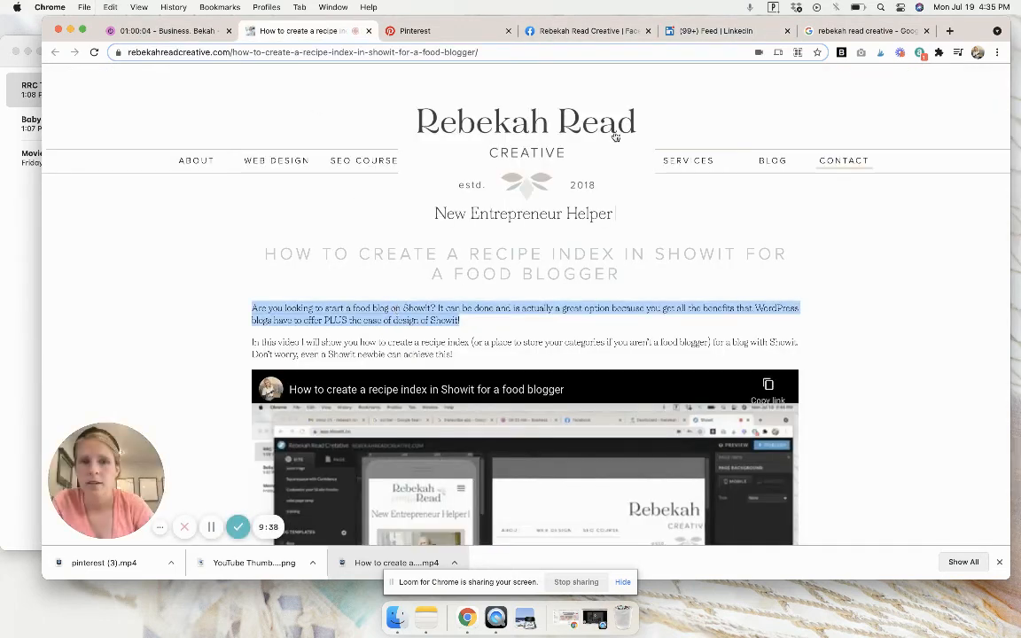
left_click(722, 30)
triple_click(458, 188)
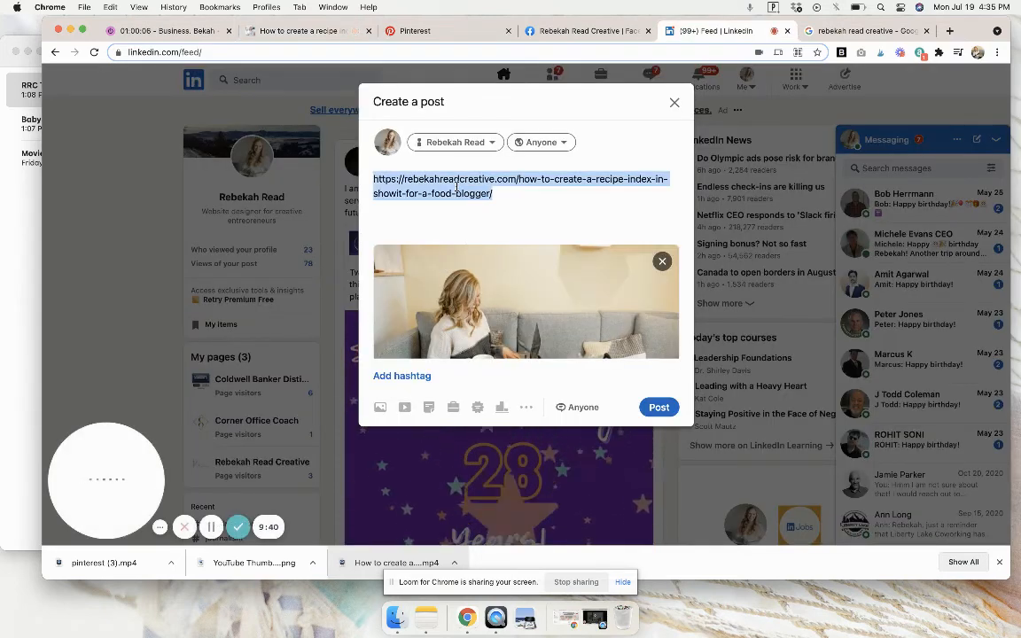
key("BackSpace")
key("super+v")
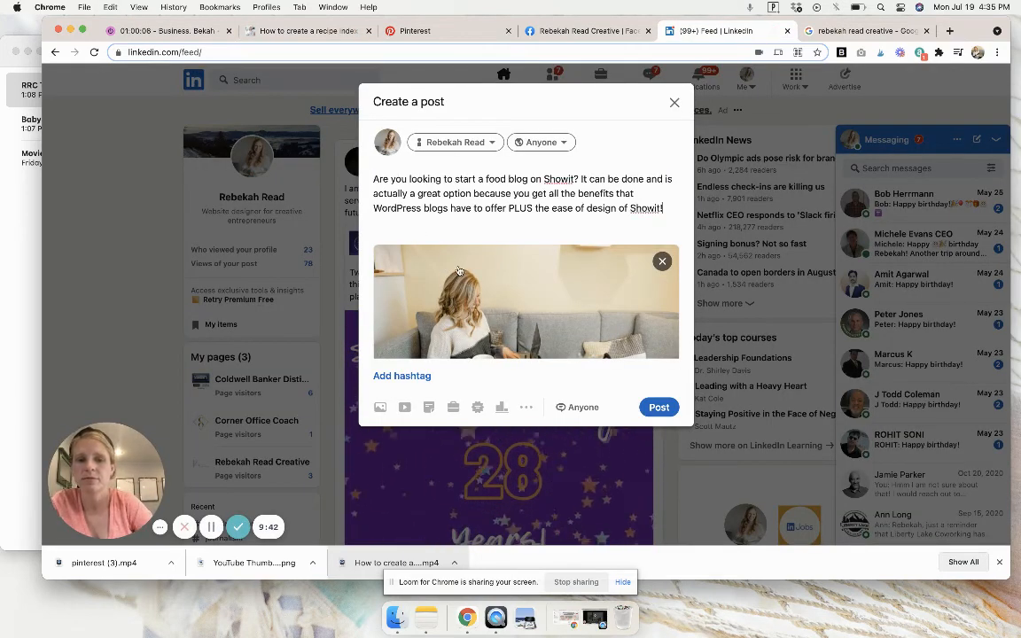
left_click(658, 407)
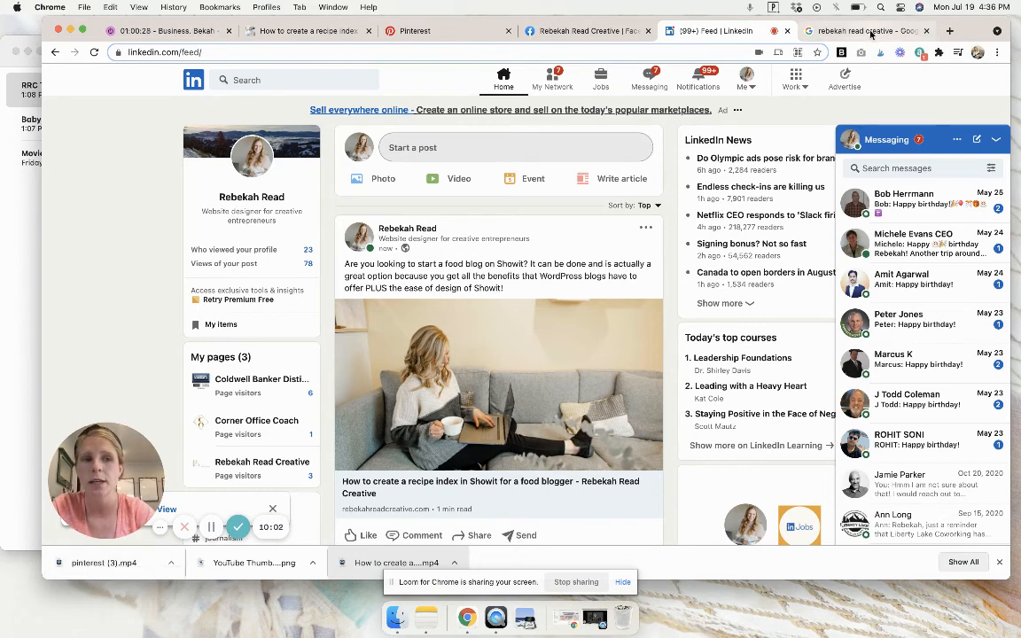
Switch to the Google results for "rebekah read creative" and examine the business management cards and Business Profile details.
left_click(871, 34)
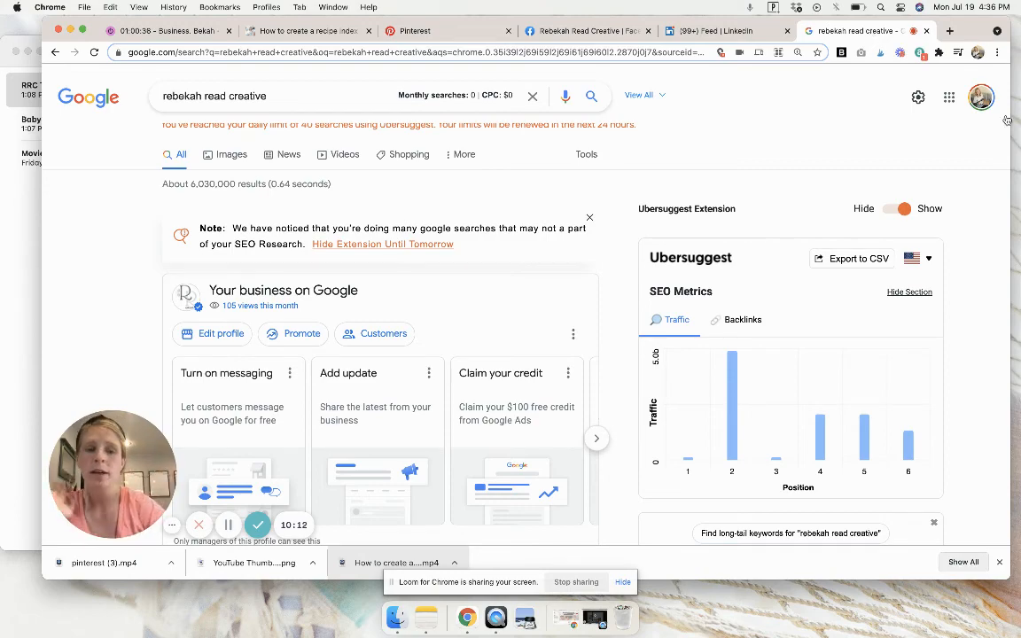
scroll(818, 243, "down", 5)
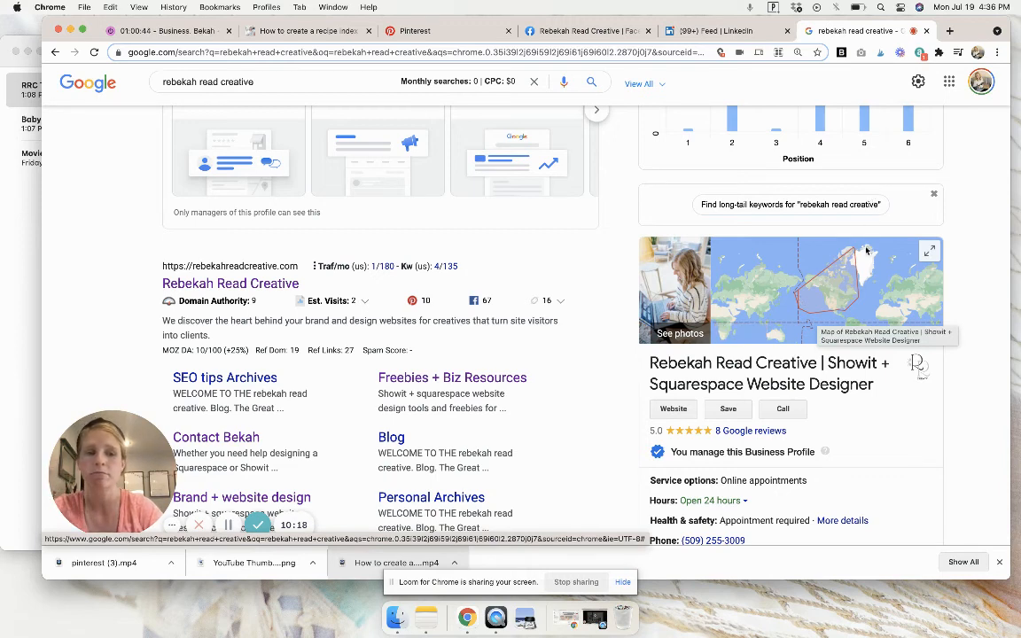
scroll(829, 288, "down", 1)
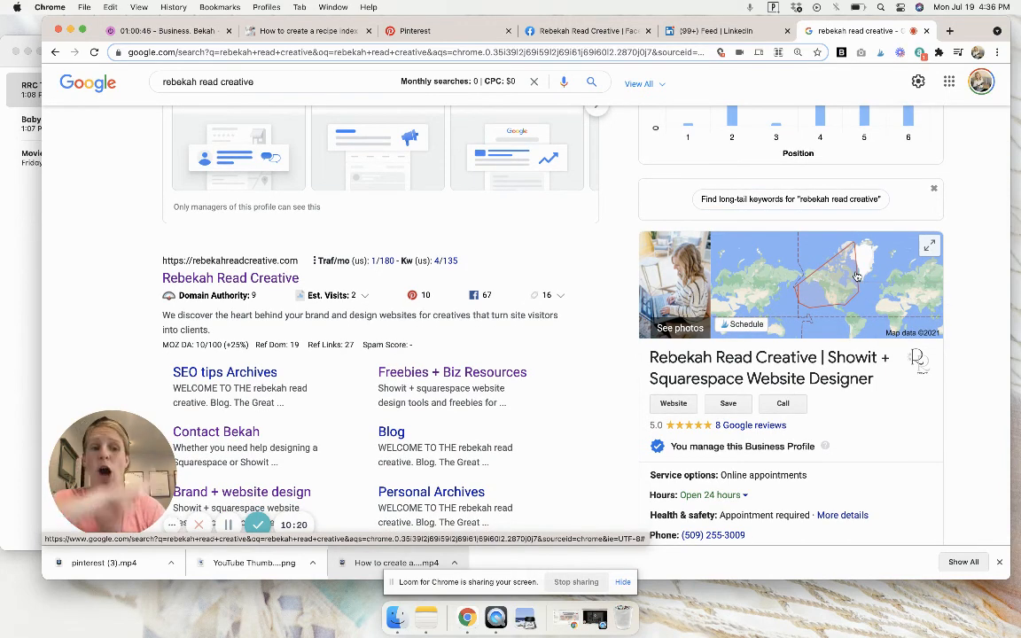
scroll(856, 276, "down", 4)
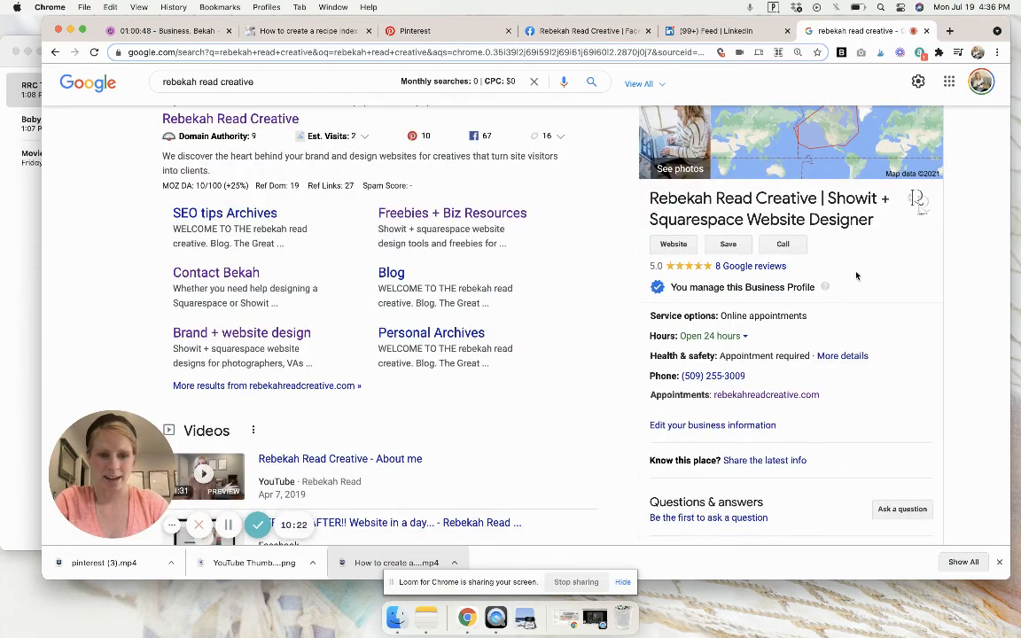
scroll(592, 276, "up", 8)
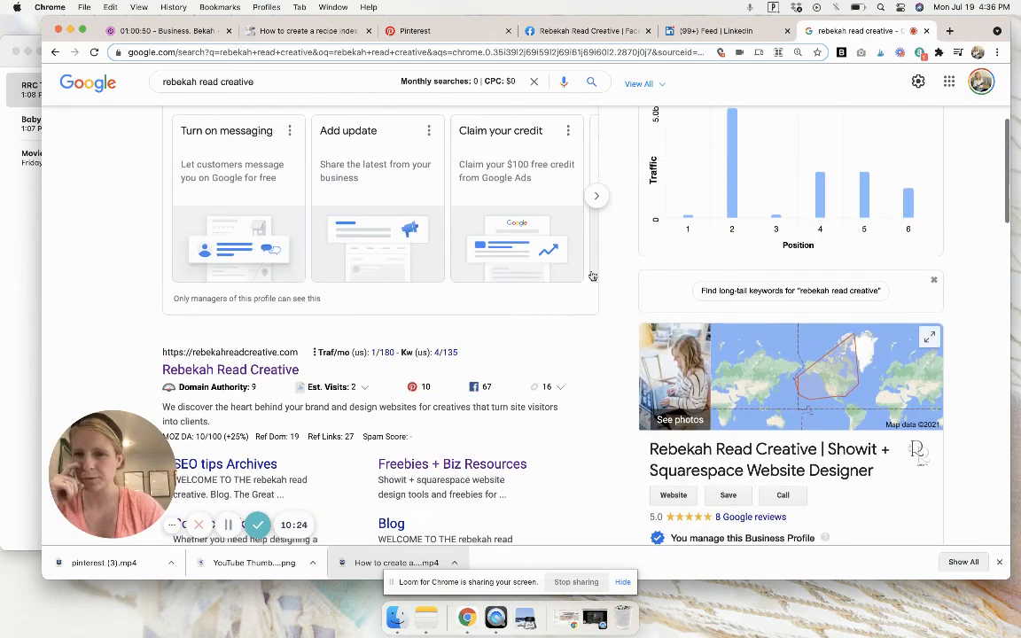
Look through the business management cards for the Google profile and start a new update.
scroll(543, 282, "up", 2)
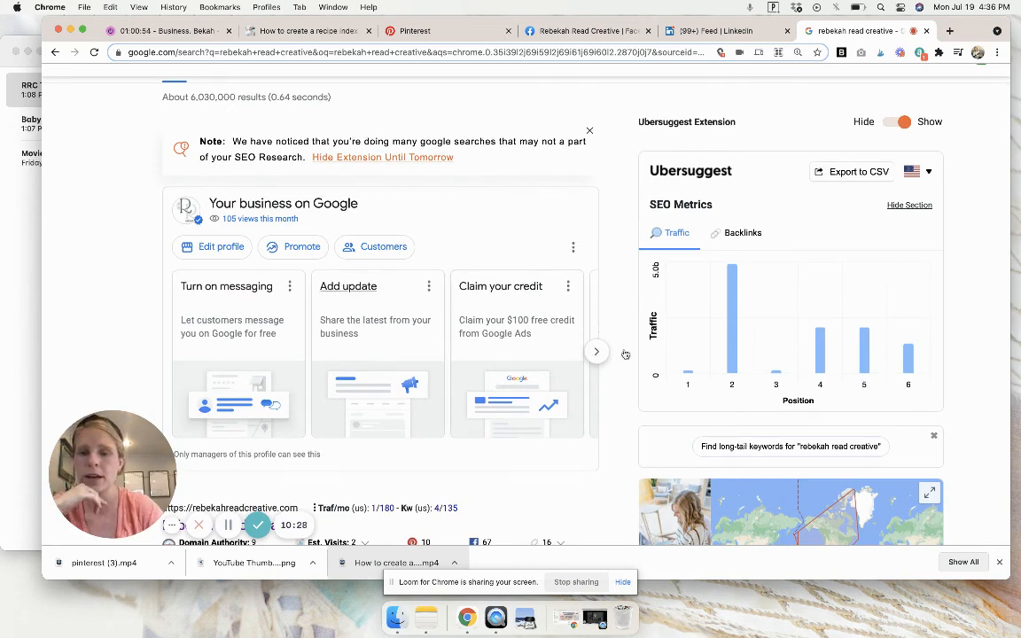
left_click(593, 352)
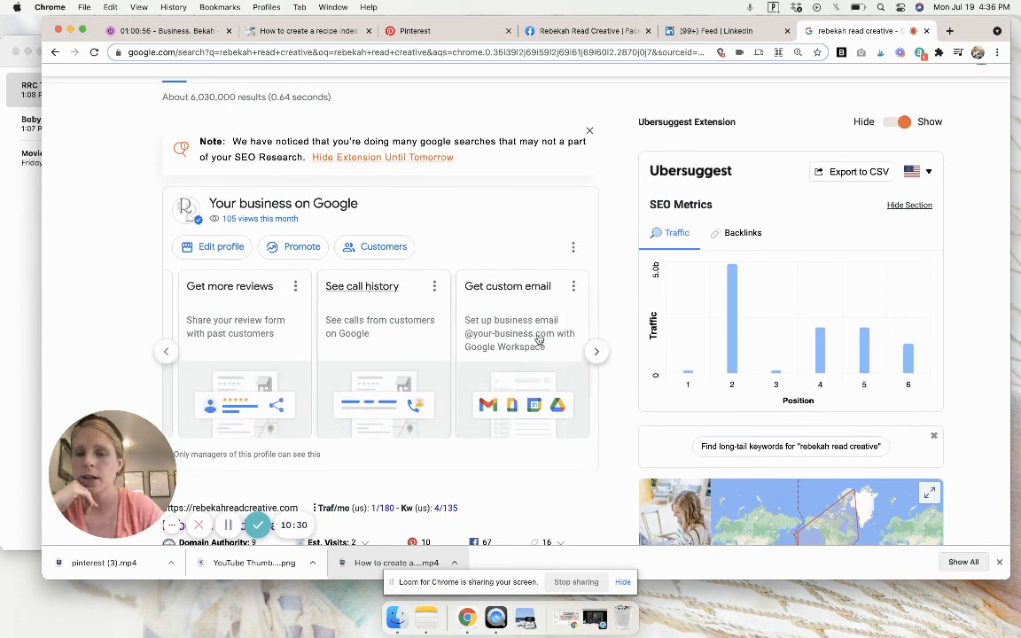
left_click(166, 353)
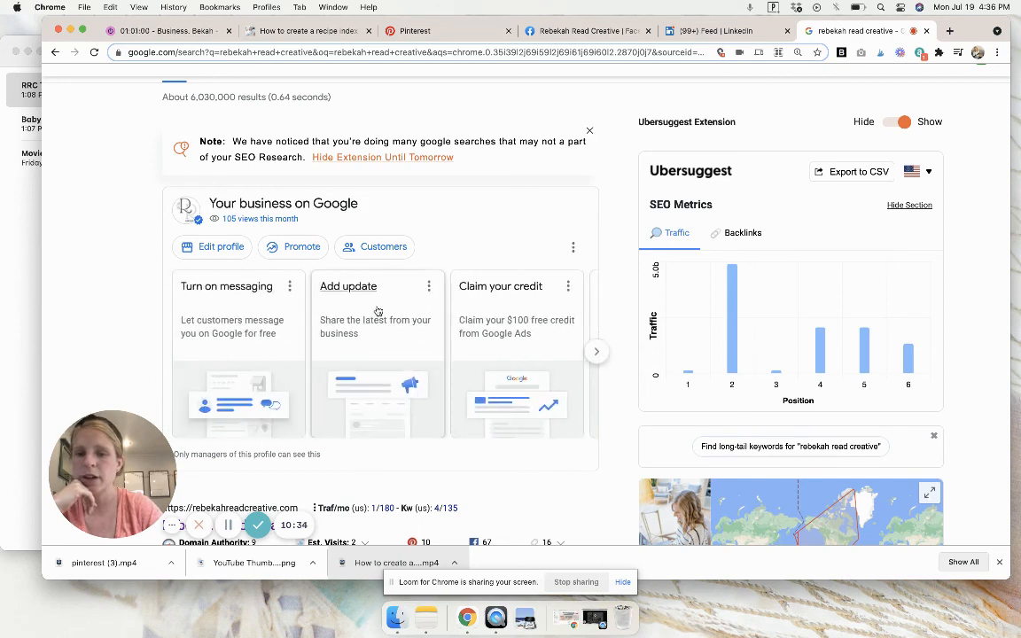
left_click(377, 309)
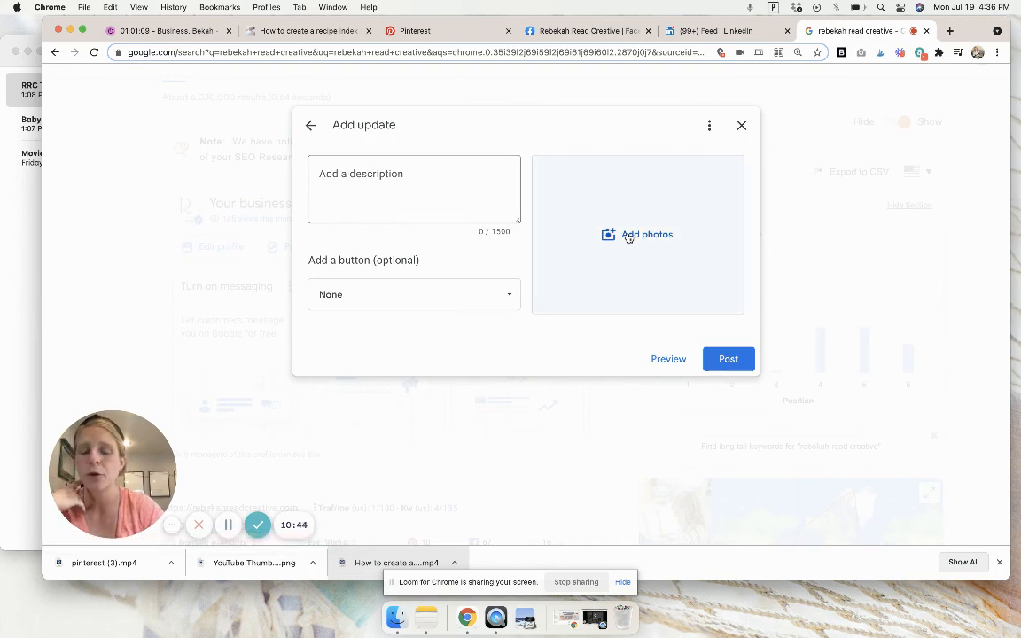
Add a "Learn more" button to the Google business update.
left_click(383, 173)
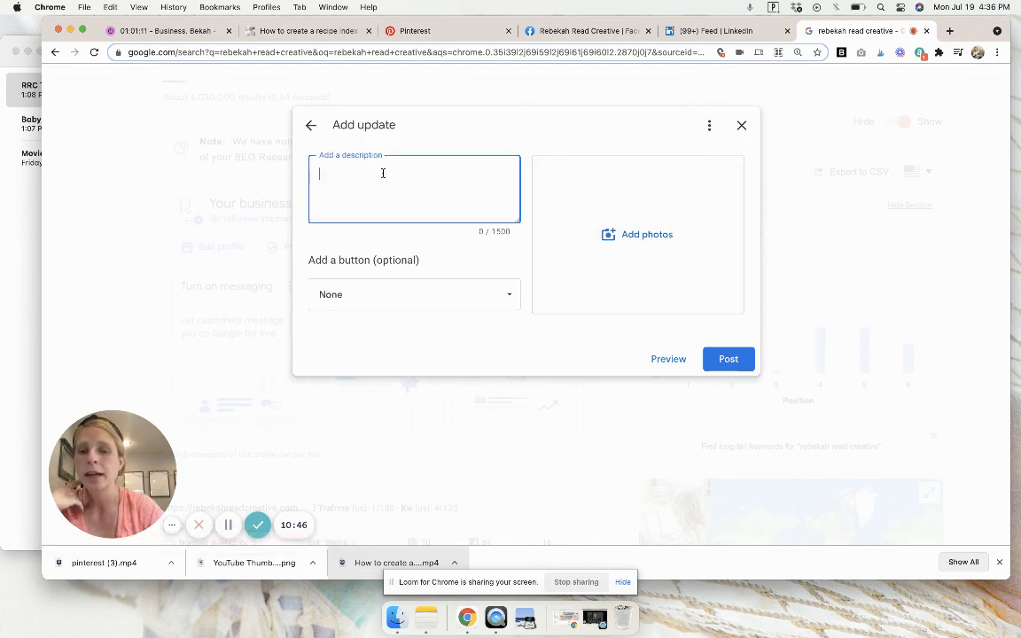
left_click(406, 297)
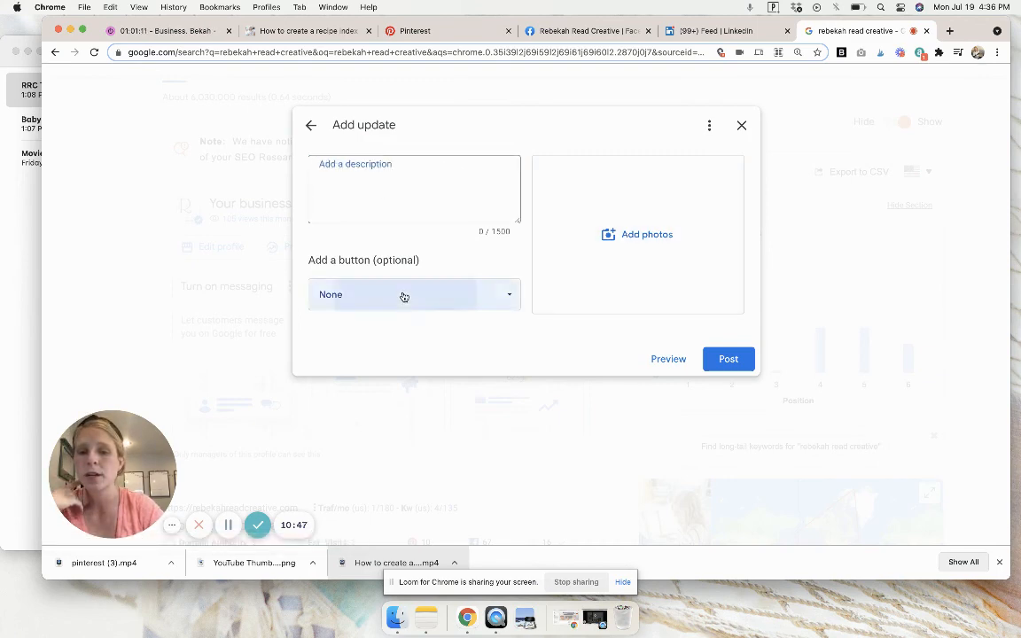
left_click(509, 296)
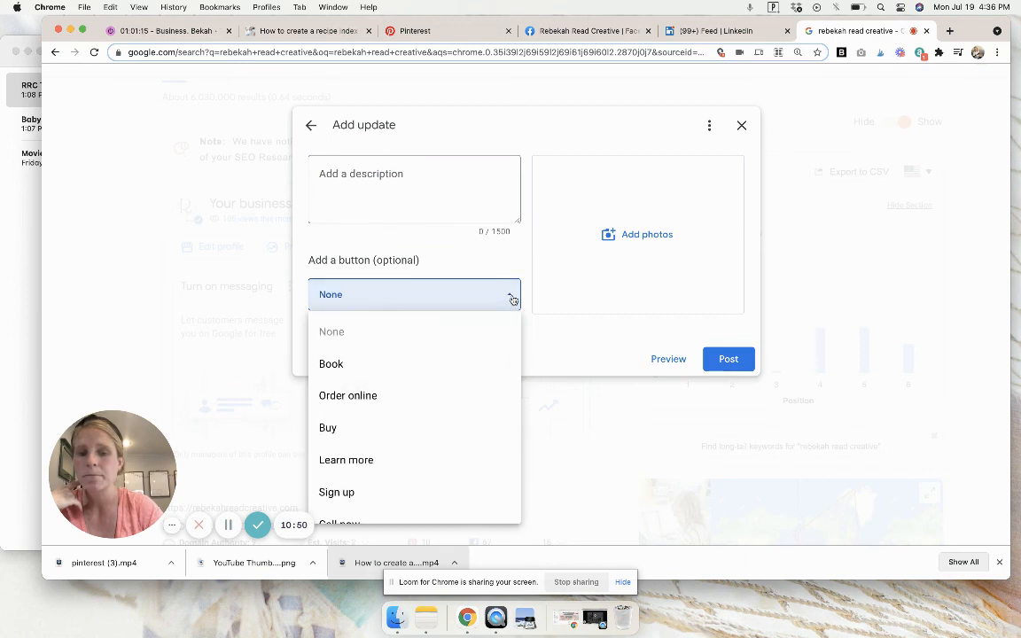
left_click(387, 457)
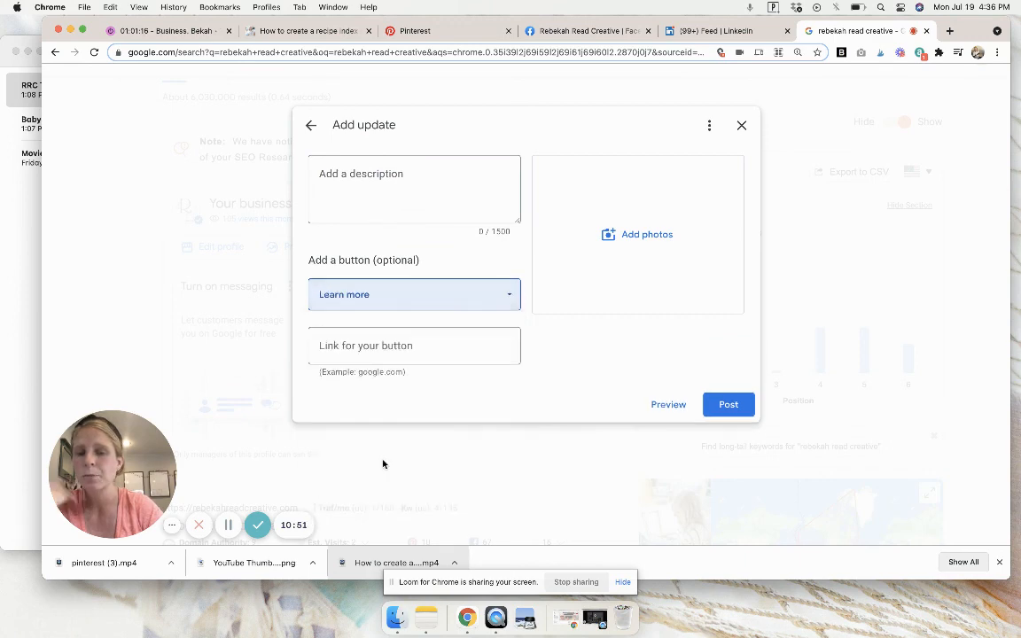
Copy the recipe index blog post's web address and enter it as the link for the update's "Learn more" button.
left_click(311, 33)
left_click(266, 51)
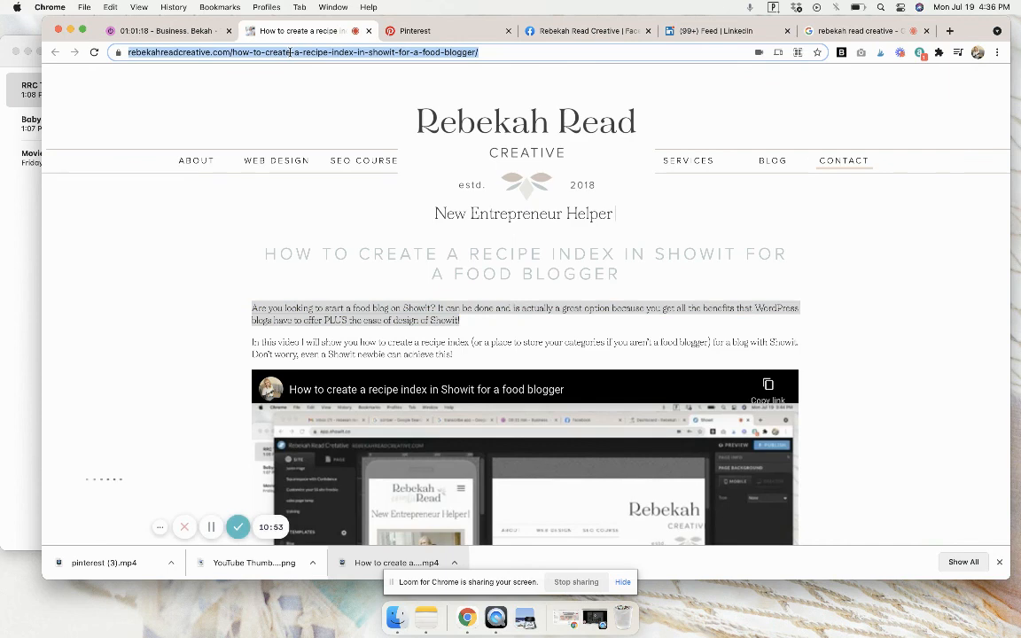
key("super+c")
left_click(859, 30)
left_click(426, 344)
key("super+v")
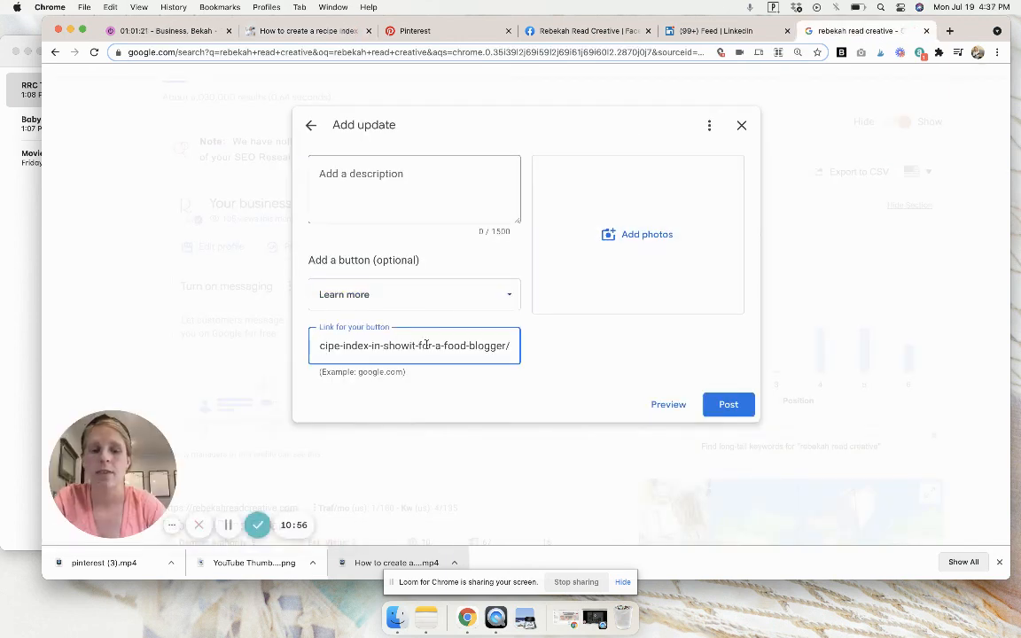